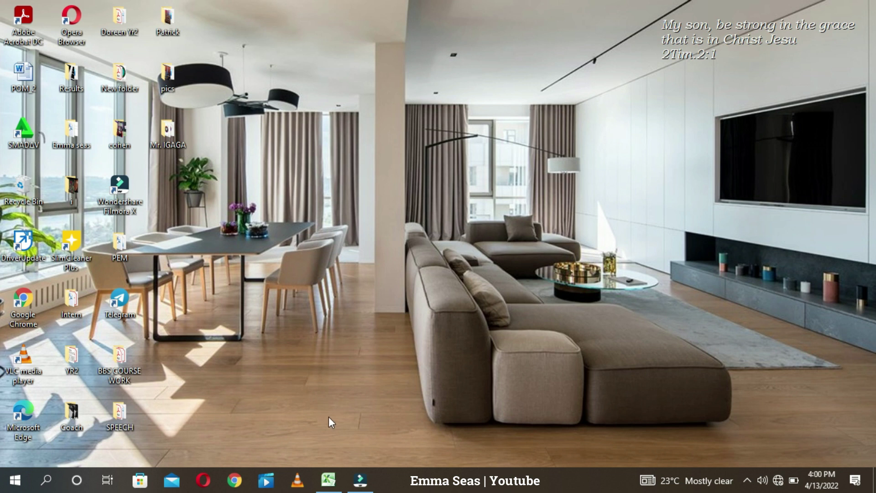
- Switch to the GPA workbook in Excel and fill the GCPA header cell M4 with a light purple theme color
{"action": "left_click", "coordinate": [329, 481]}
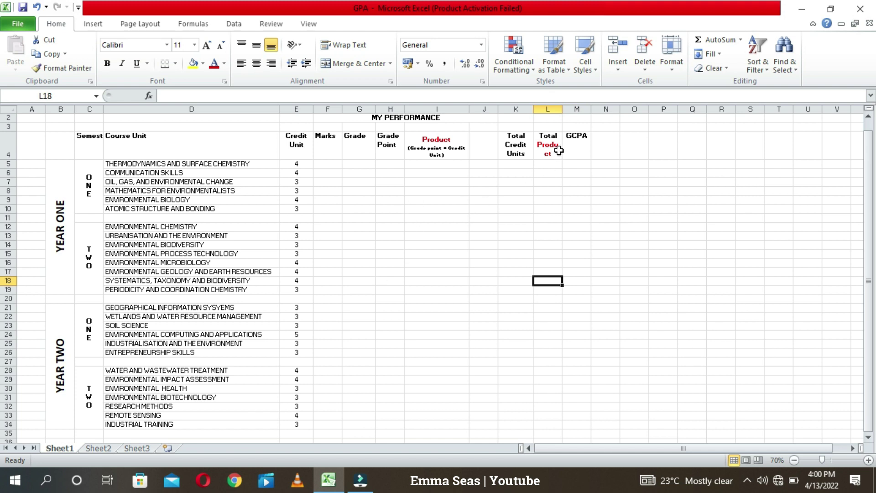
{"action": "left_click", "coordinate": [579, 145]}
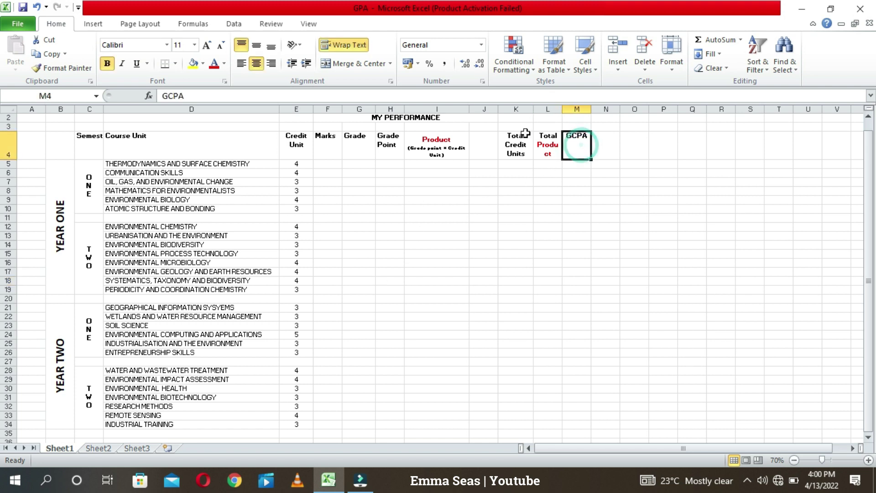
{"action": "left_click", "coordinate": [200, 65]}
{"action": "left_click", "coordinate": [201, 68]}
{"action": "left_click", "coordinate": [202, 67]}
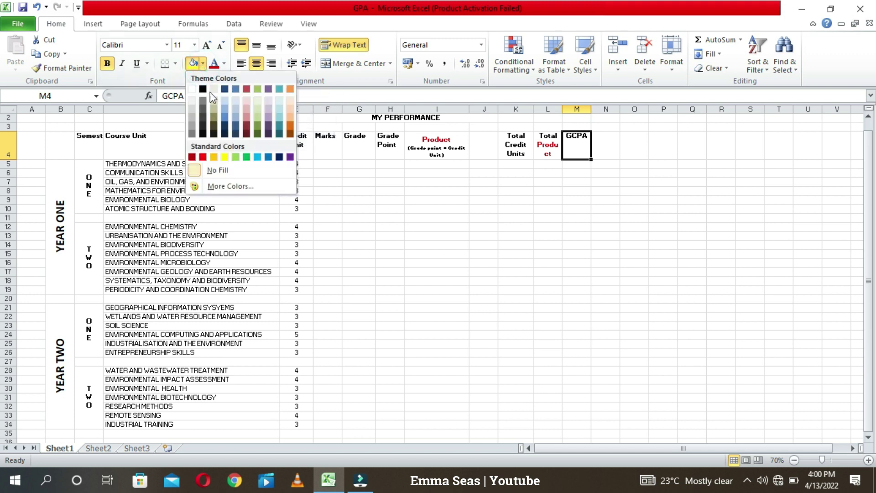
{"action": "left_click", "coordinate": [273, 113]}
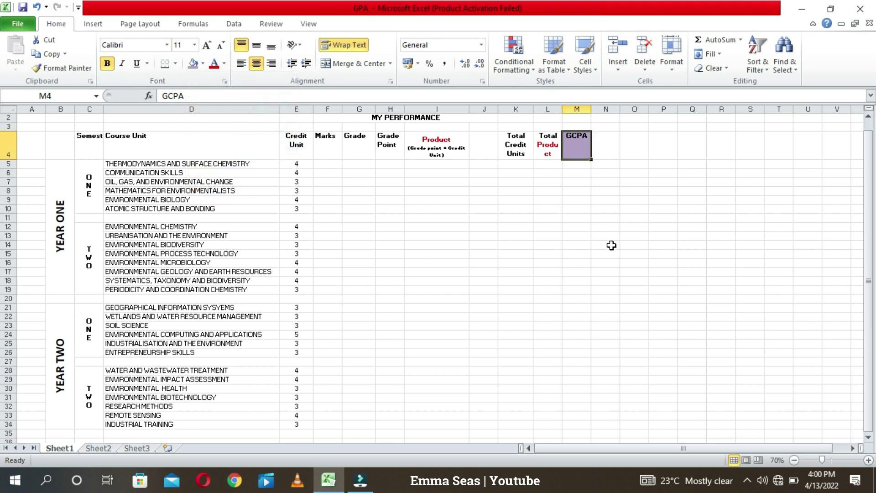
{"action": "left_click", "coordinate": [605, 245]}
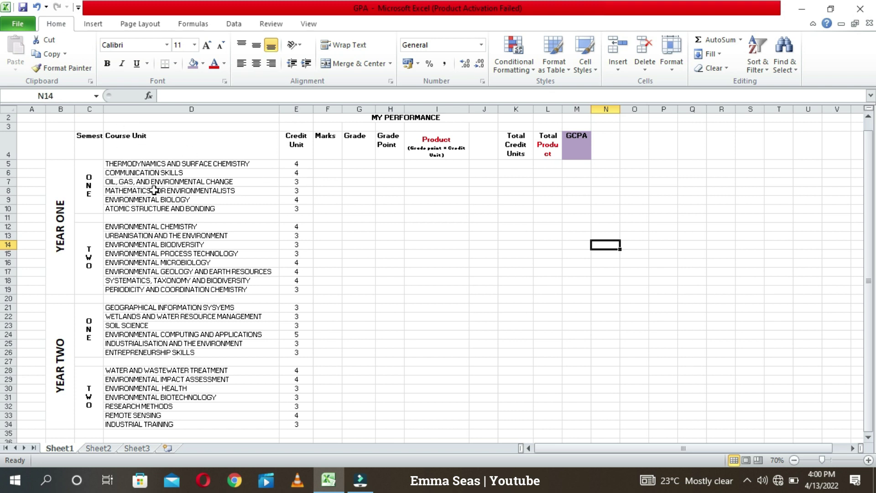
{"action": "left_click", "coordinate": [179, 145]}
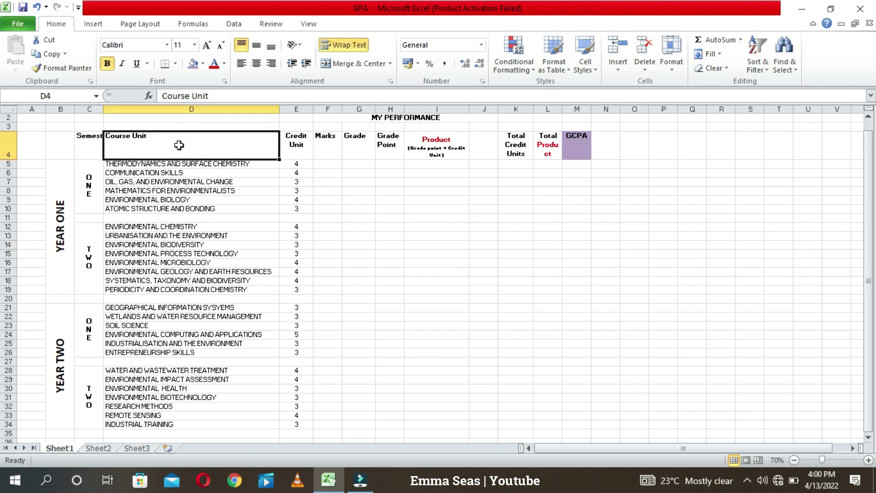
{"action": "left_click", "coordinate": [298, 163]}
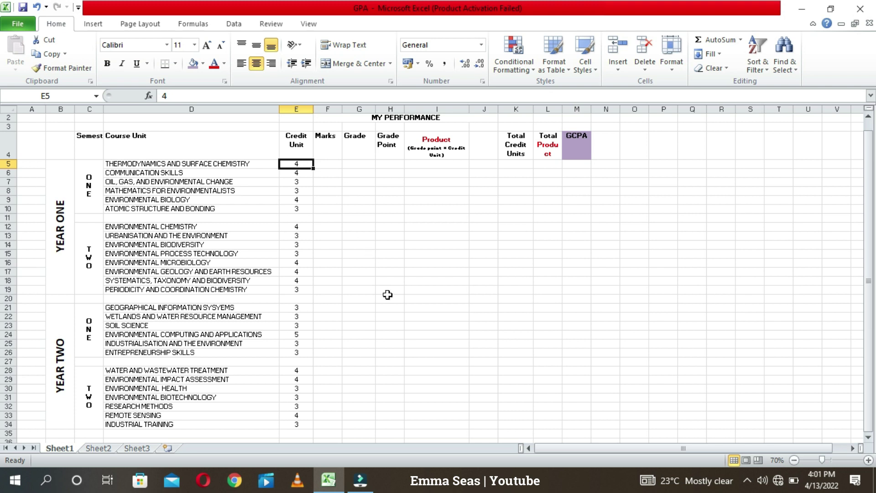
- Enter the Year One semester one marks in F5:F10 as 75, 85, 70, 76, 75 and 85
{"action": "left_click", "coordinate": [332, 167]}
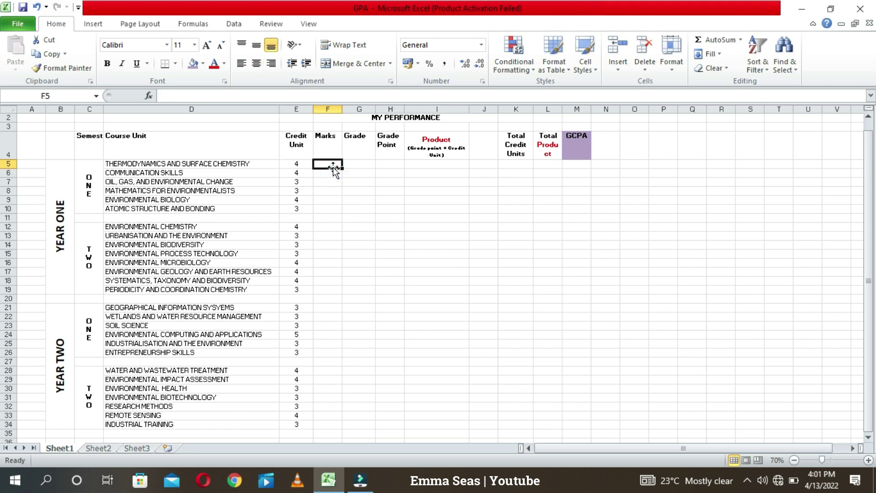
{"action": "type", "text": "75"}
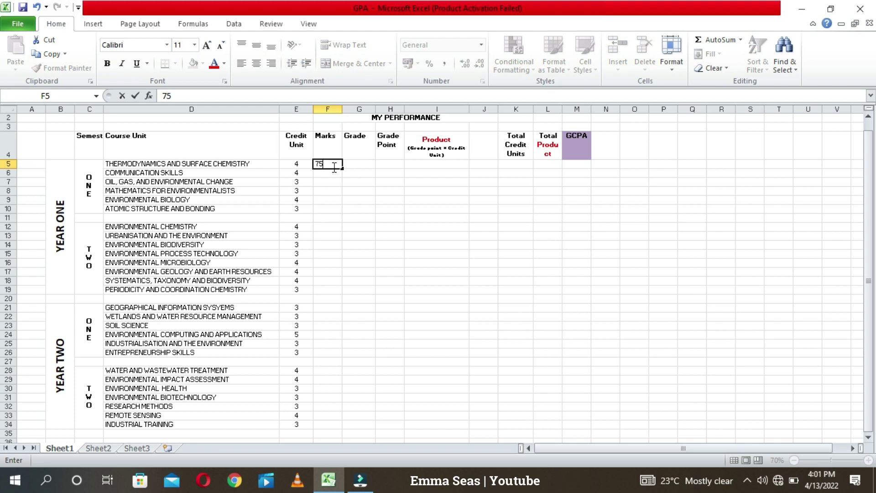
{"action": "key", "text": "Return"}
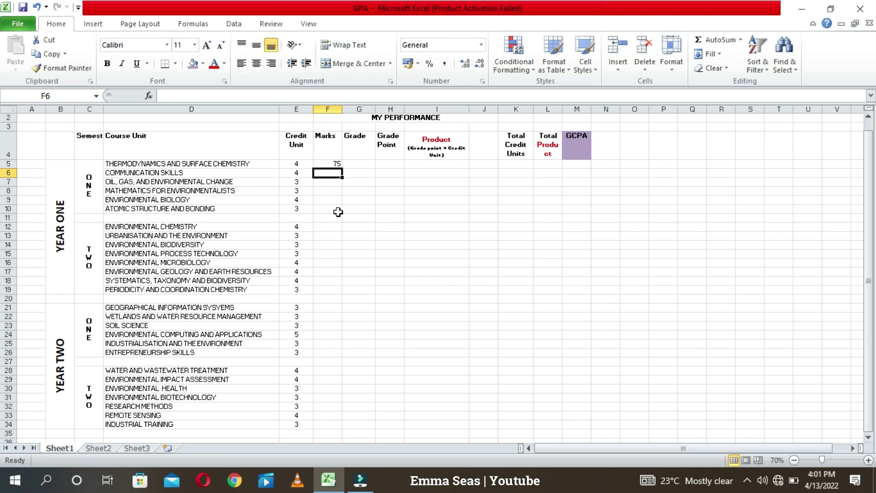
{"action": "type", "text": "85"}
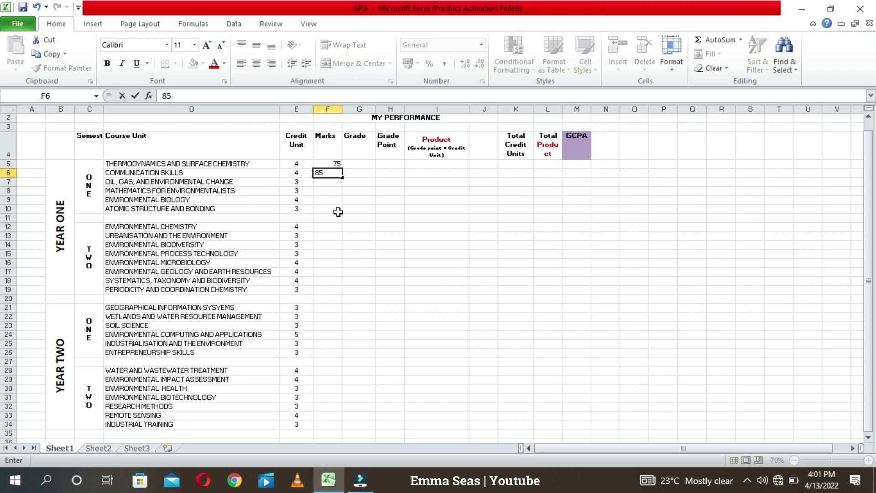
{"action": "key", "text": "Return"}
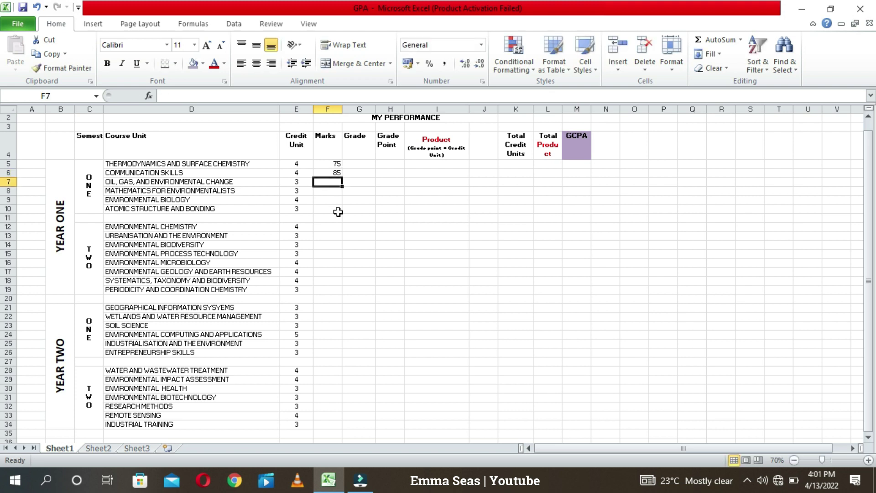
{"action": "type", "text": "70"}
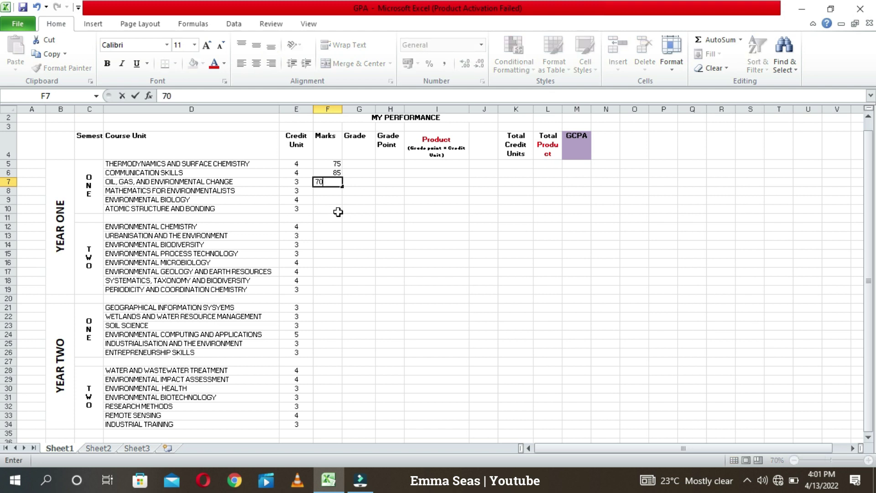
{"action": "key", "text": "Return"}
{"action": "type", "text": "76"}
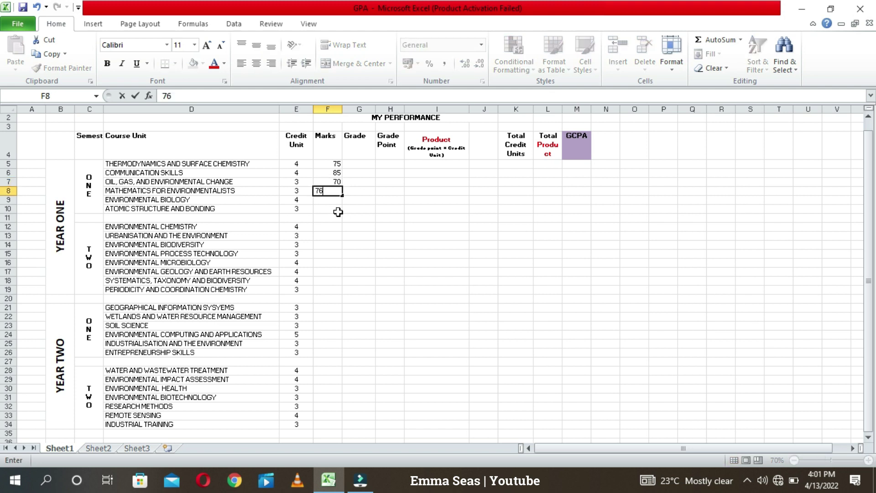
{"action": "key", "text": "Return"}
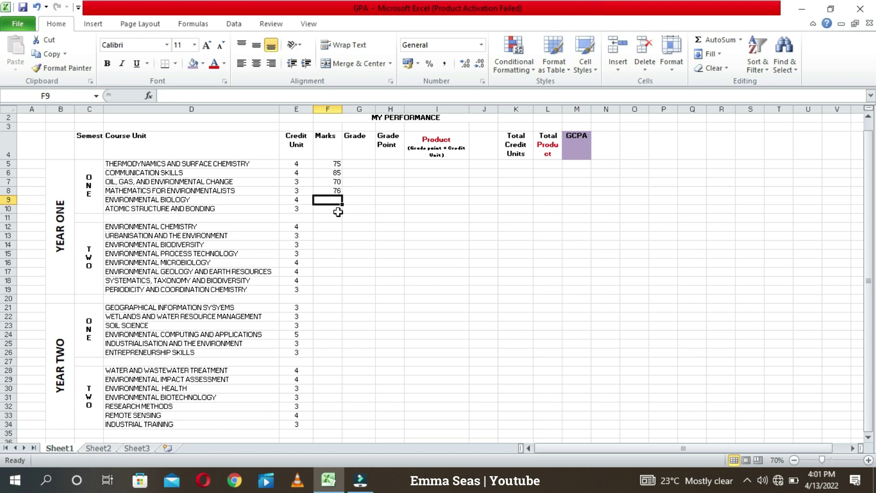
{"action": "type", "text": "75"}
{"action": "key", "text": "Return"}
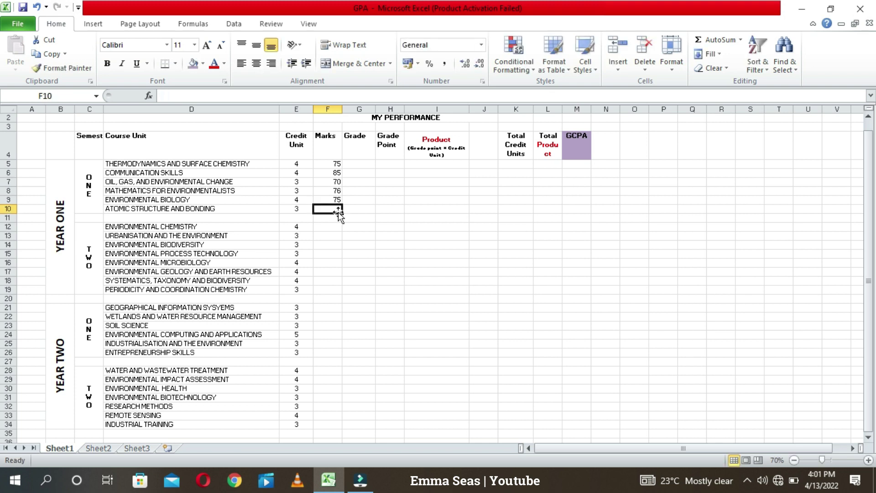
{"action": "type", "text": "85"}
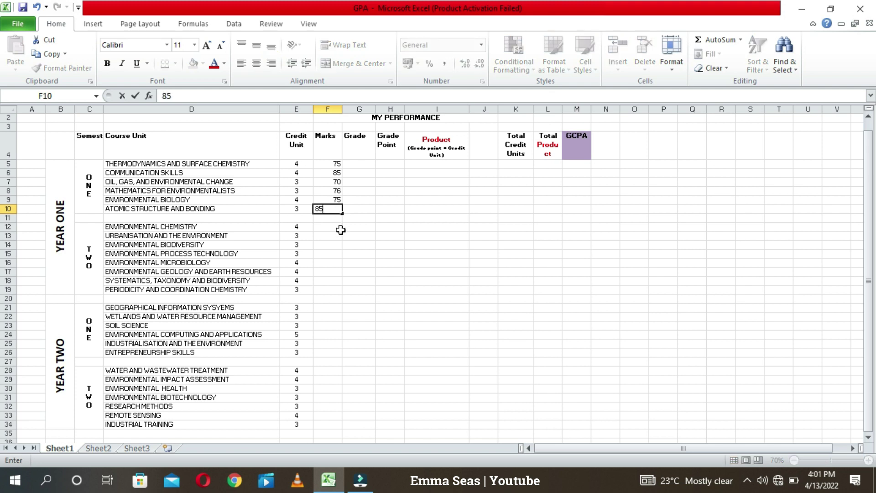
- Enter the Year One semester two marks in F12:F19 as 70, 74, 81, 90, 60, 75, 60 and 75
{"action": "left_click", "coordinate": [337, 228]}
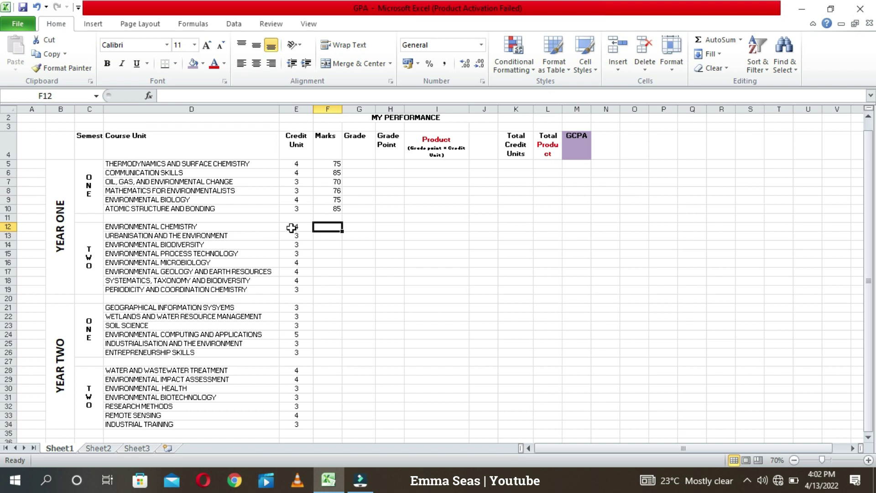
{"action": "type", "text": "70"}
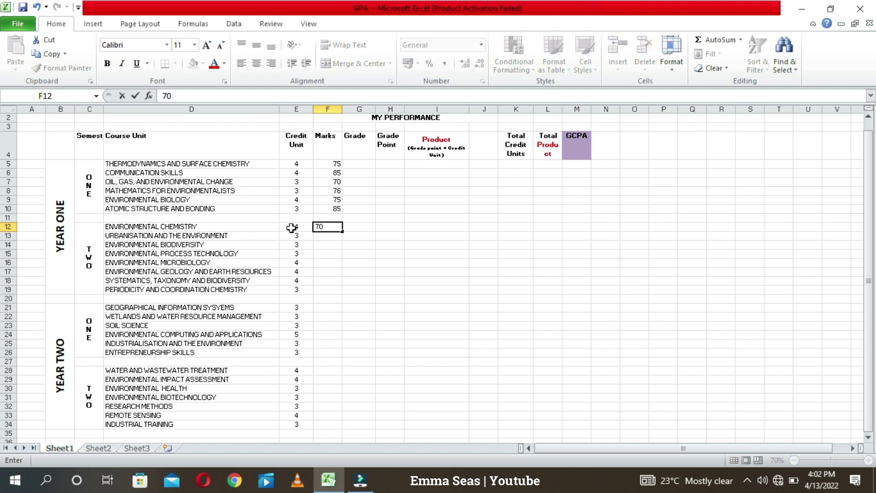
{"action": "key", "text": "Return"}
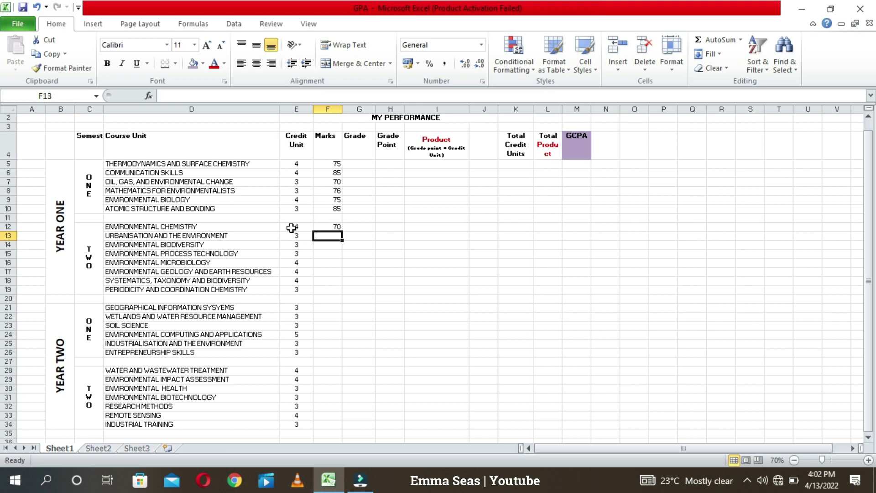
{"action": "type", "text": "74"}
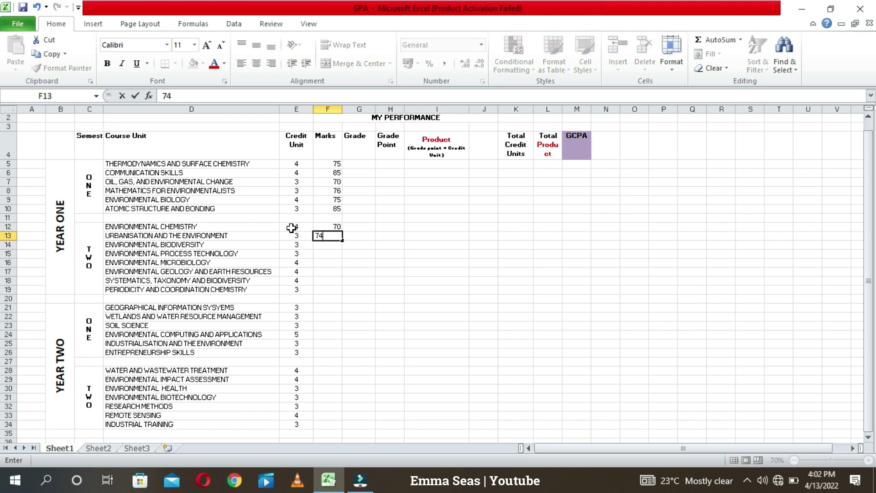
{"action": "key", "text": "Return"}
{"action": "type", "text": "81"}
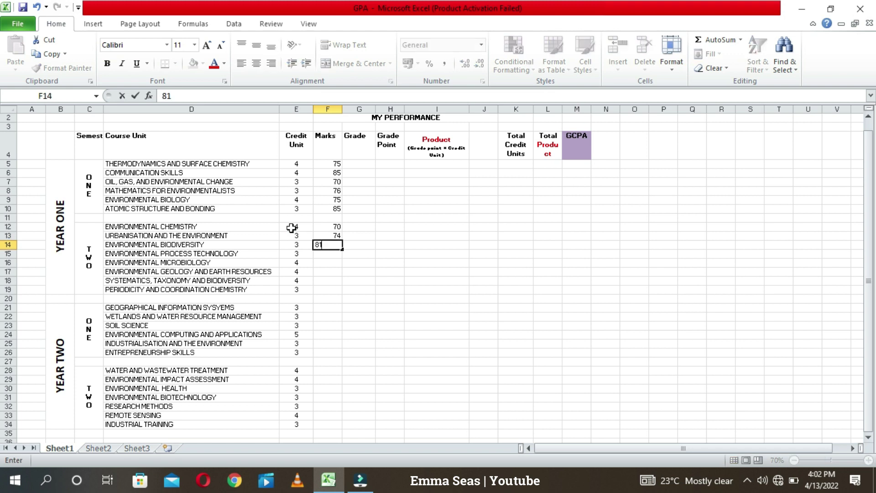
{"action": "key", "text": "Return"}
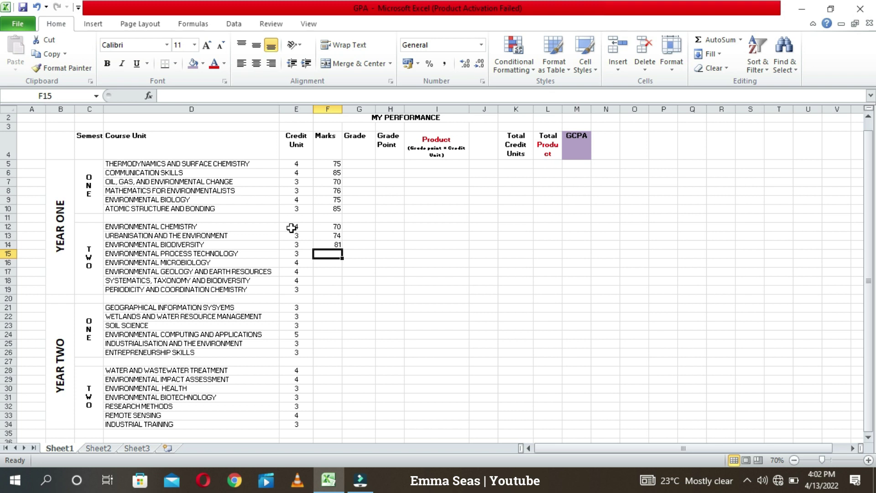
{"action": "type", "text": "90"}
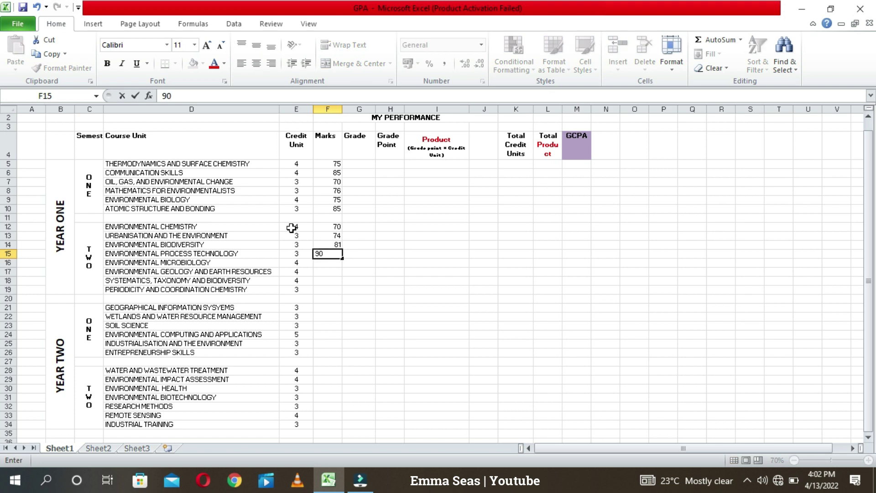
{"action": "key", "text": "Return"}
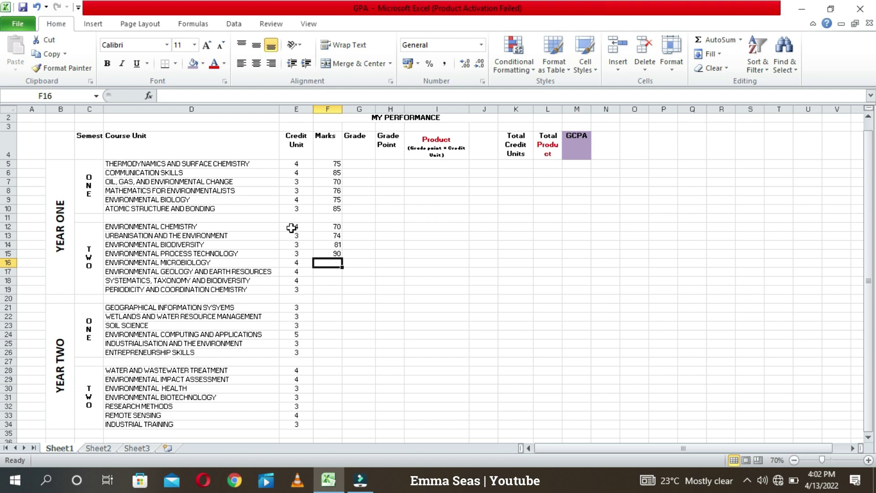
{"action": "type", "text": "60"}
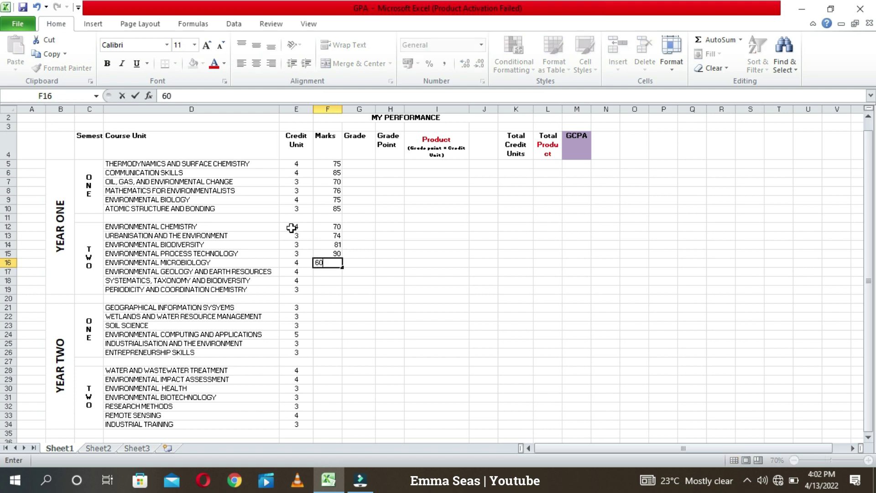
{"action": "key", "text": "Return"}
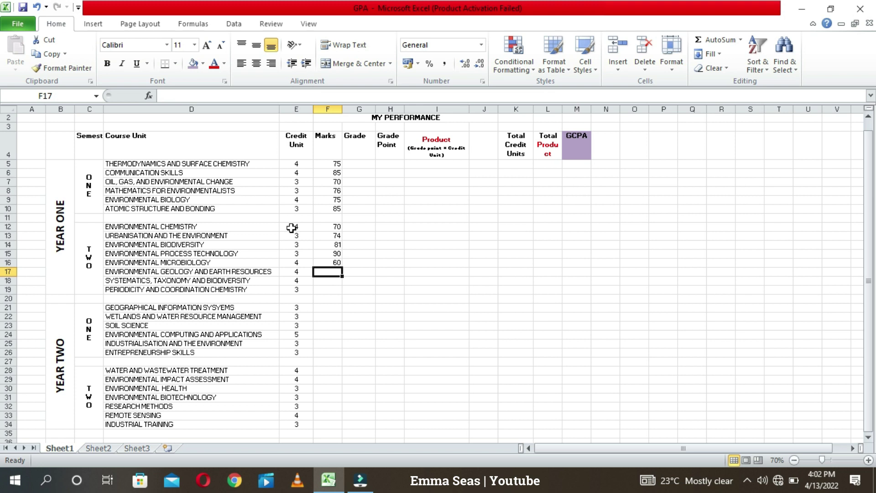
{"action": "type", "text": "75"}
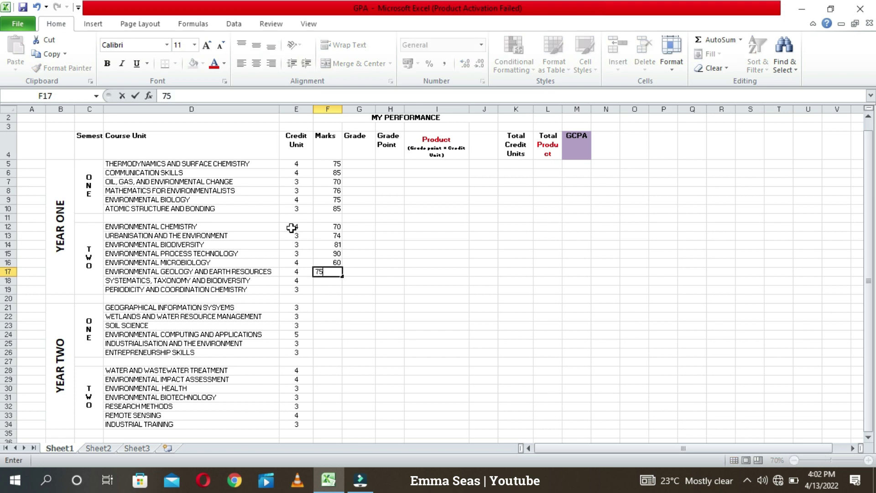
{"action": "key", "text": "Return"}
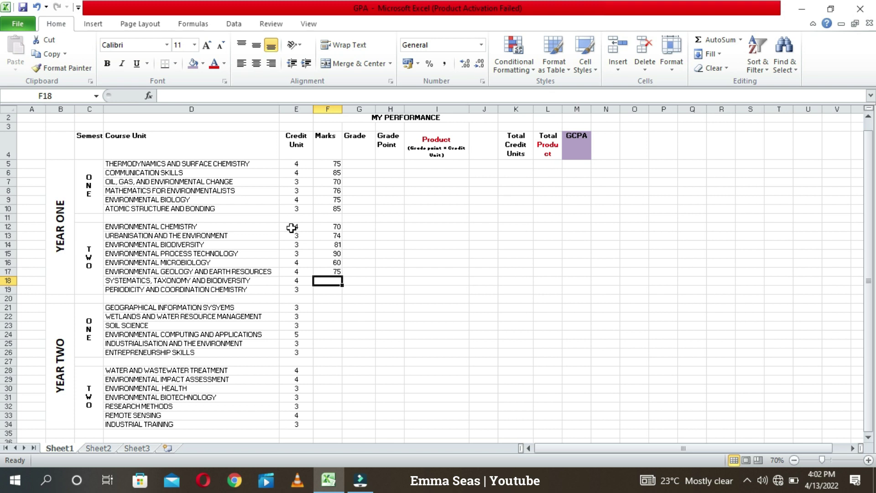
{"action": "type", "text": "60"}
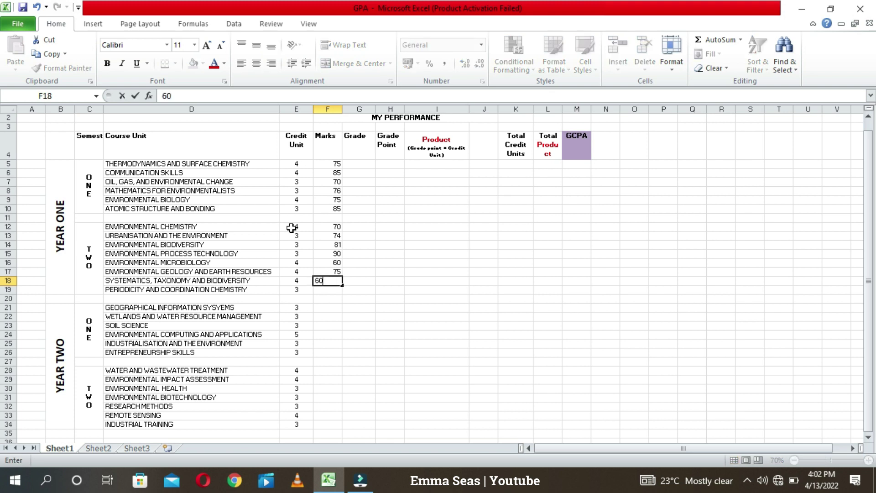
{"action": "key", "text": "Return"}
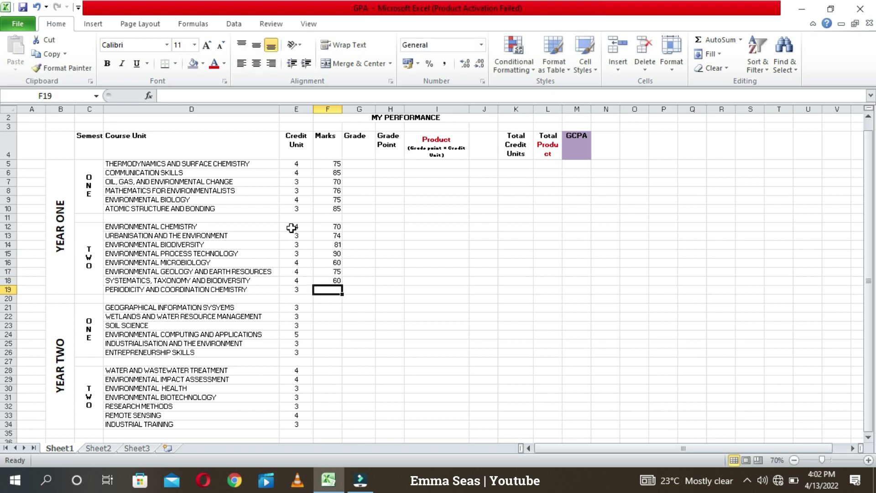
{"action": "type", "text": "75"}
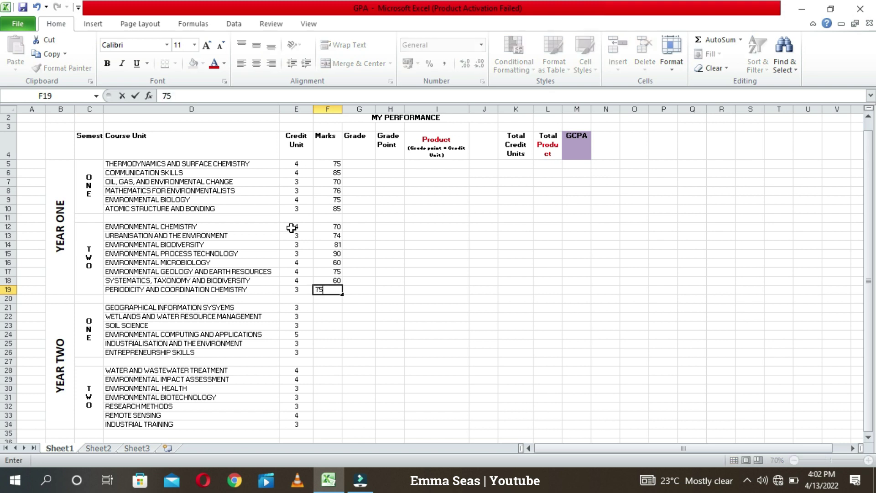
- Enter the Year Two semester one marks in F21:F26 as 100, 76, 61, 60, 75 and 62
{"action": "left_click", "coordinate": [327, 308]}
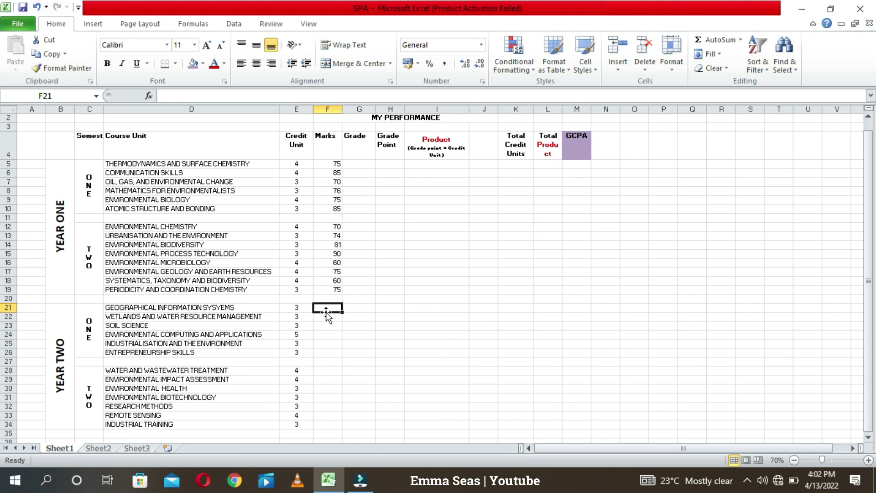
{"action": "type", "text": "100"}
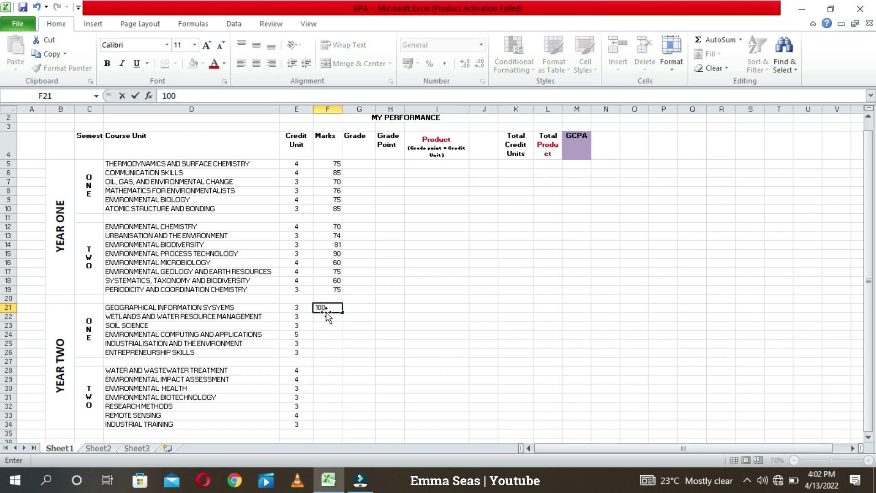
{"action": "left_click", "coordinate": [327, 316]}
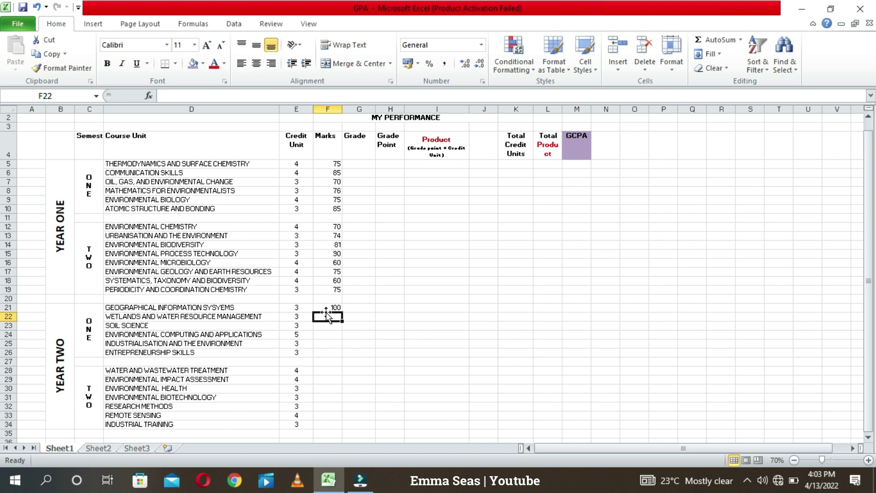
{"action": "type", "text": "76"}
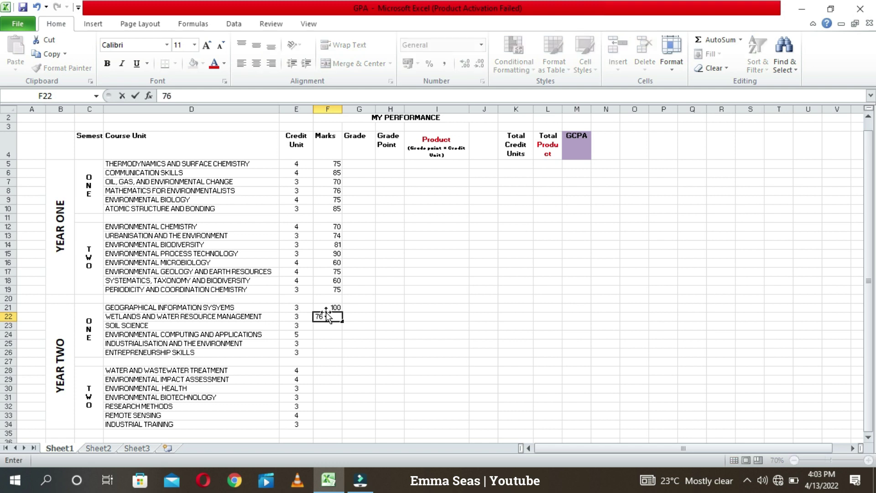
{"action": "key", "text": "Return"}
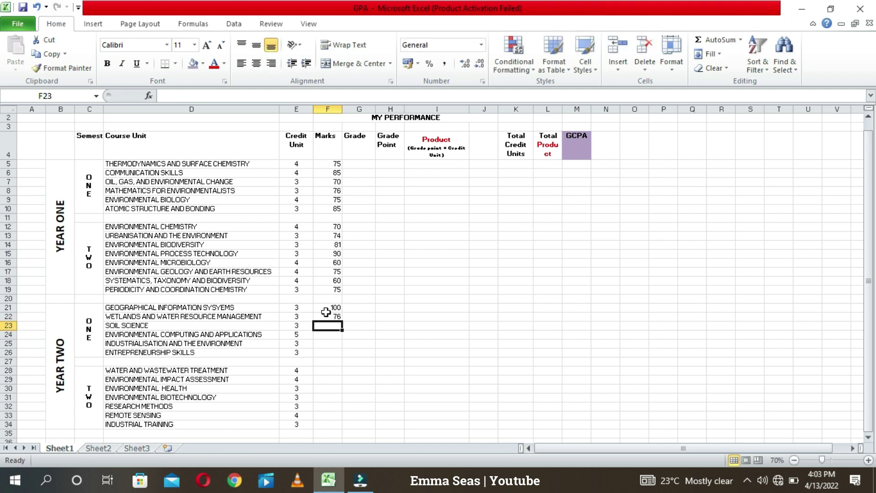
{"action": "type", "text": "61"}
{"action": "key", "text": "Return"}
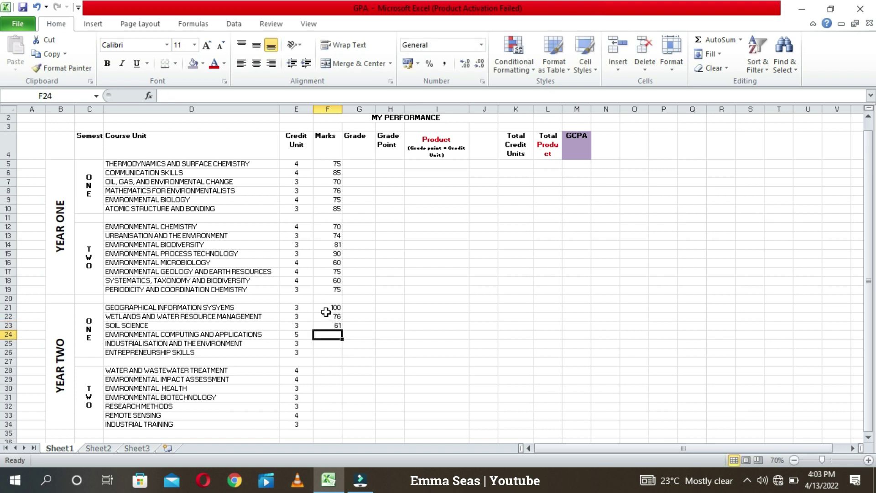
{"action": "type", "text": "60"}
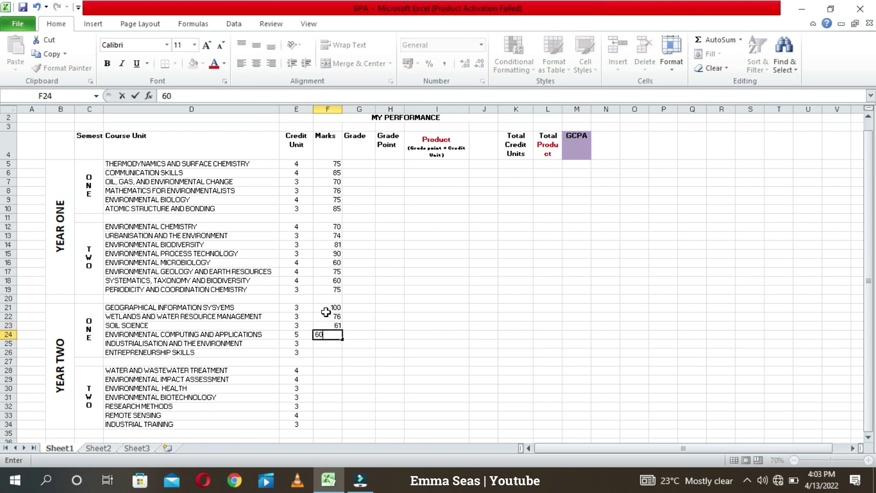
{"action": "key", "text": "Return"}
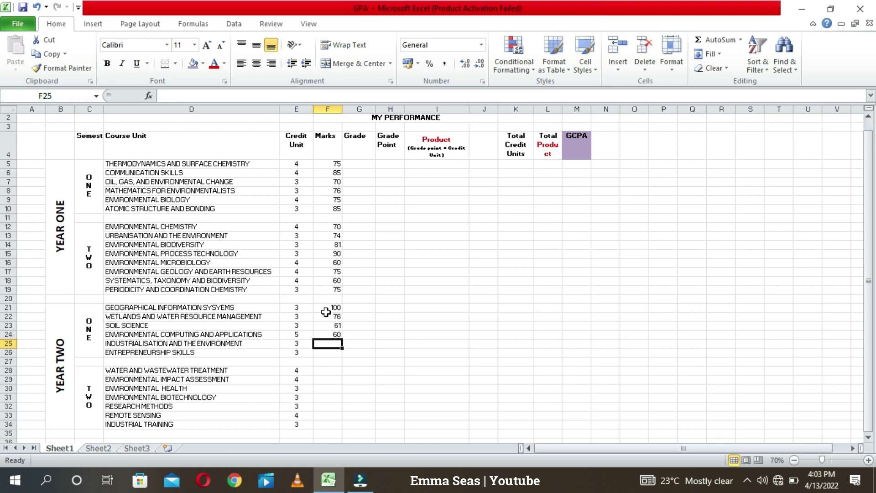
{"action": "type", "text": "75"}
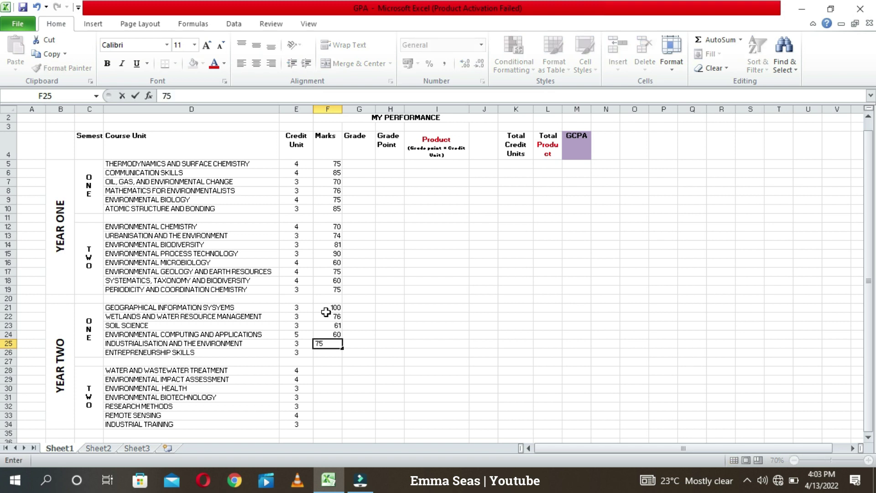
{"action": "key", "text": "Return"}
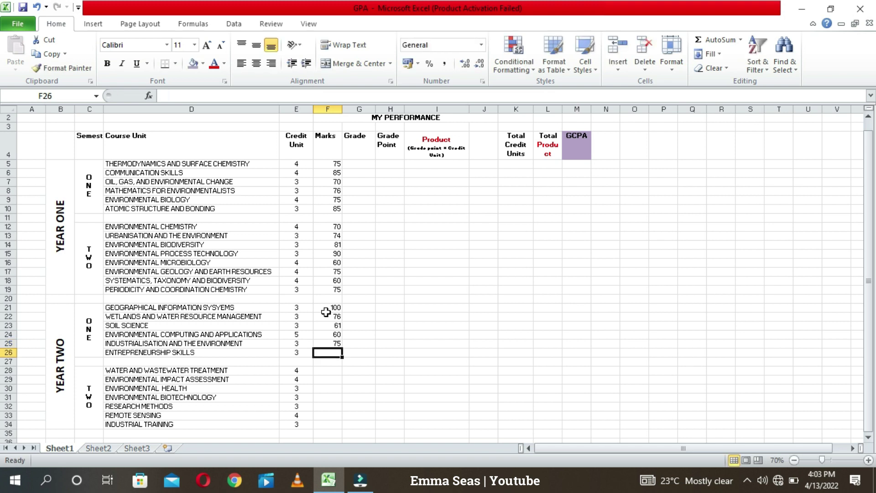
{"action": "type", "text": "62"}
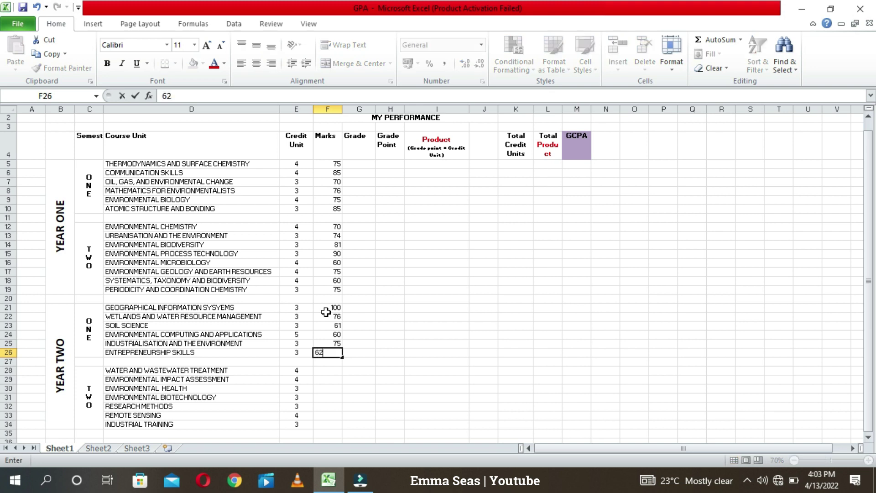
{"action": "key", "text": "Return"}
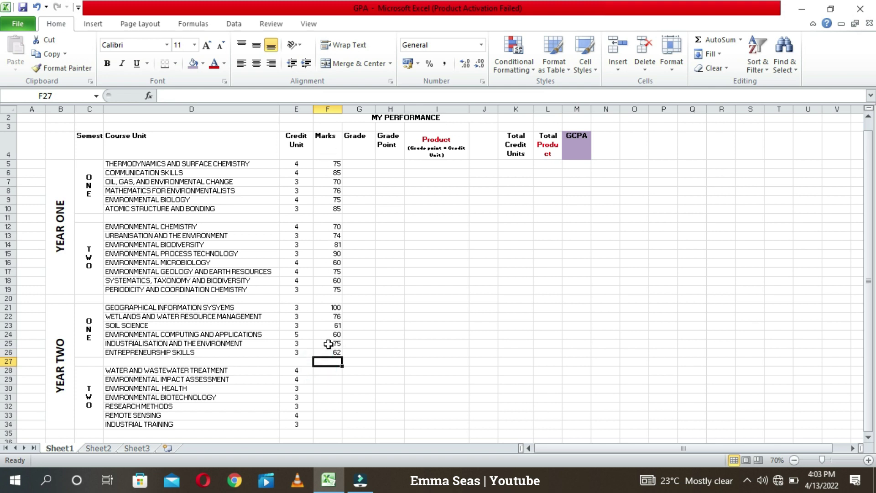
- Enter the Year One semester one values in the Grade column, G5:G10, as 4.5, 5, 4, 4.5, 4.5 and 5
{"action": "left_click", "coordinate": [351, 168]}
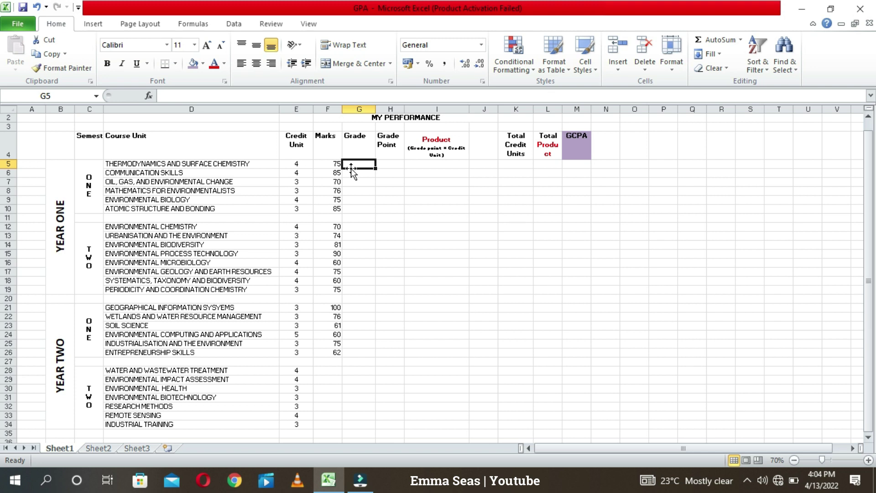
{"action": "type", "text": "4"}
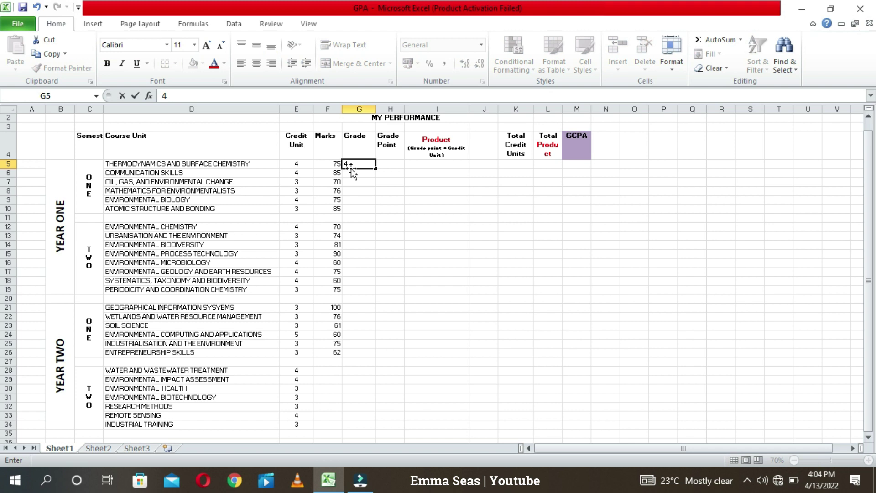
{"action": "type", "text": ".5"}
{"action": "key", "text": "Return"}
{"action": "type", "text": "5"}
{"action": "key", "text": "Return"}
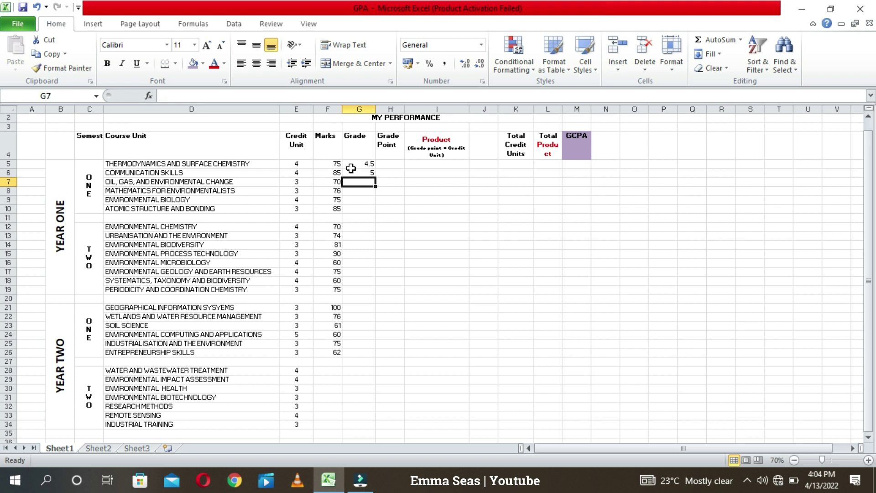
{"action": "type", "text": "4"}
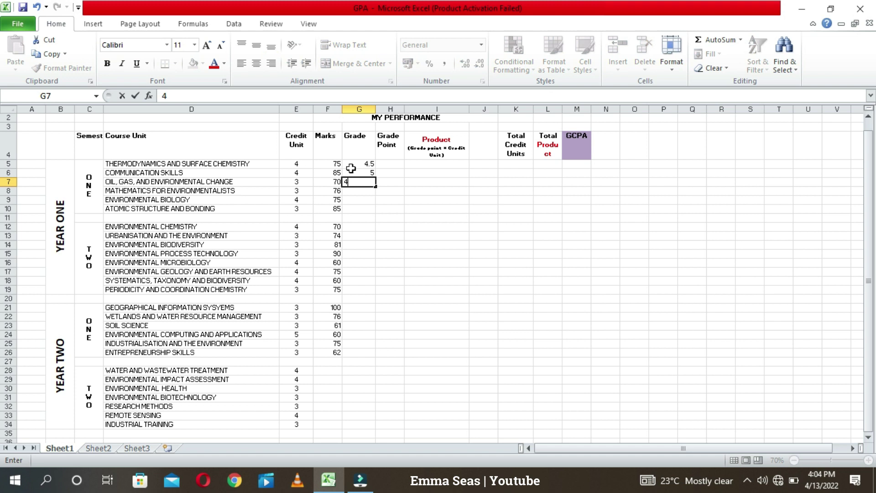
{"action": "key", "text": "Return"}
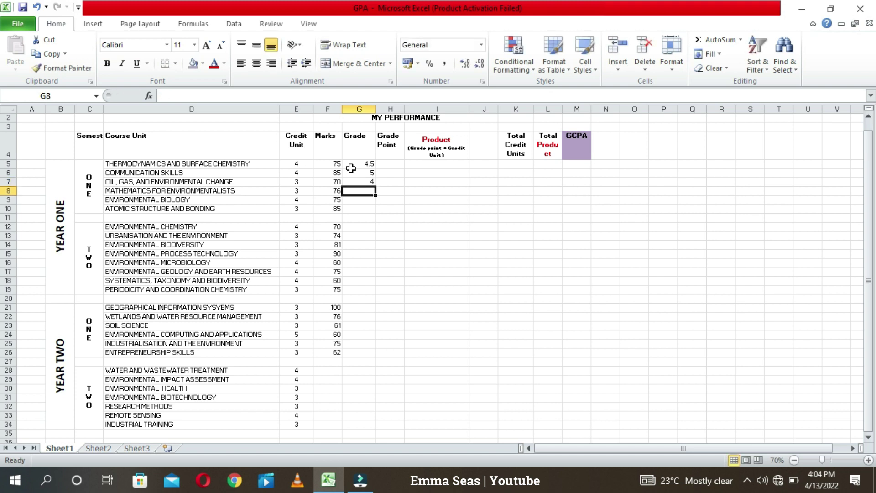
{"action": "type", "text": "4"}
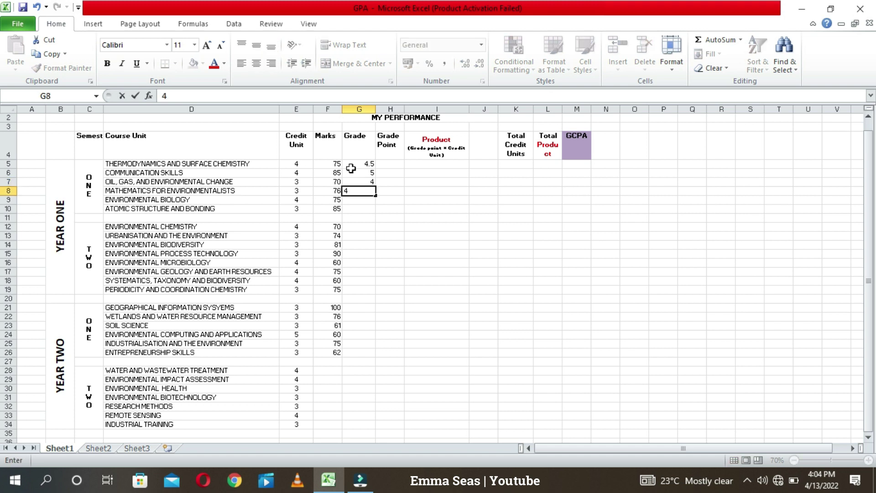
{"action": "type", "text": ".6"}
{"action": "key", "text": "BackSpace"}
{"action": "type", "text": "5"}
{"action": "key", "text": "Return"}
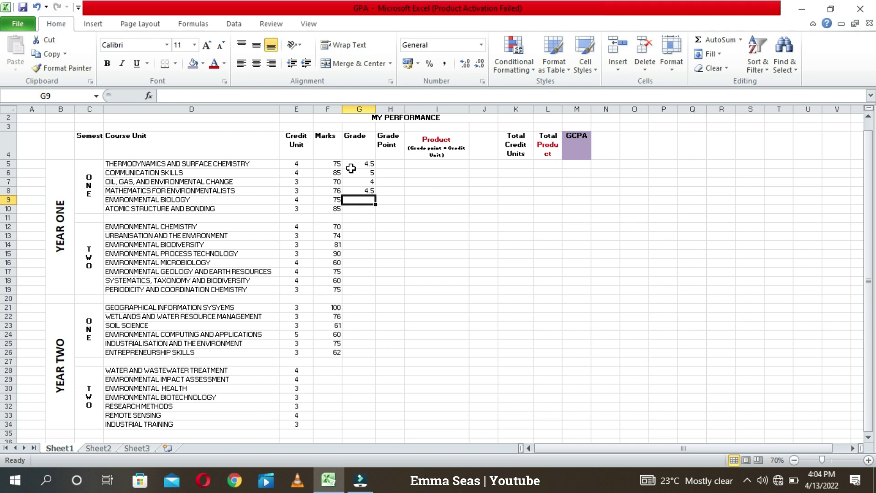
{"action": "type", "text": "4.5"}
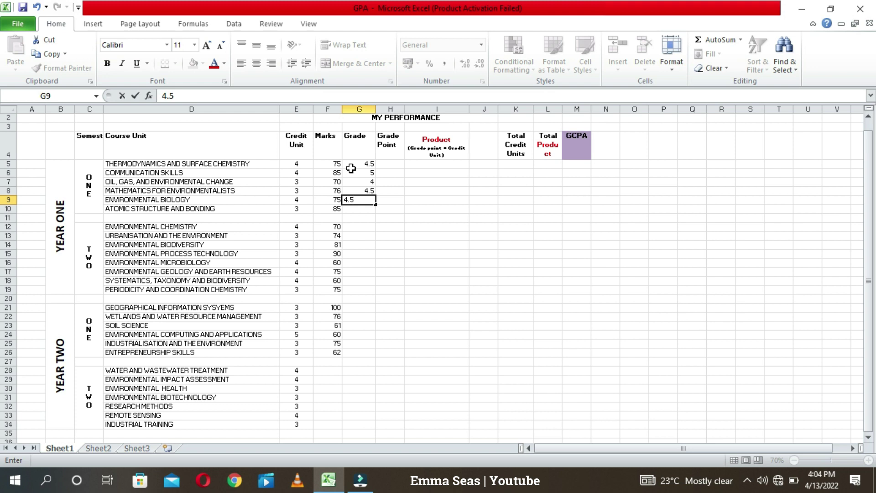
{"action": "key", "text": "Return"}
{"action": "type", "text": "5"}
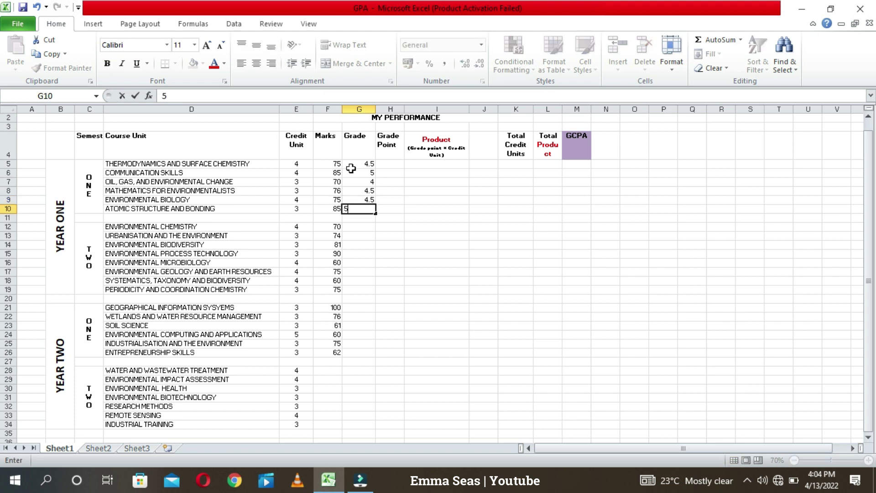
- Enter the Year One semester two values in the Grade column, G12:G19, as 4, 4, 5, 5, 3, 4.5, 3 and 4.5
{"action": "left_click", "coordinate": [361, 228]}
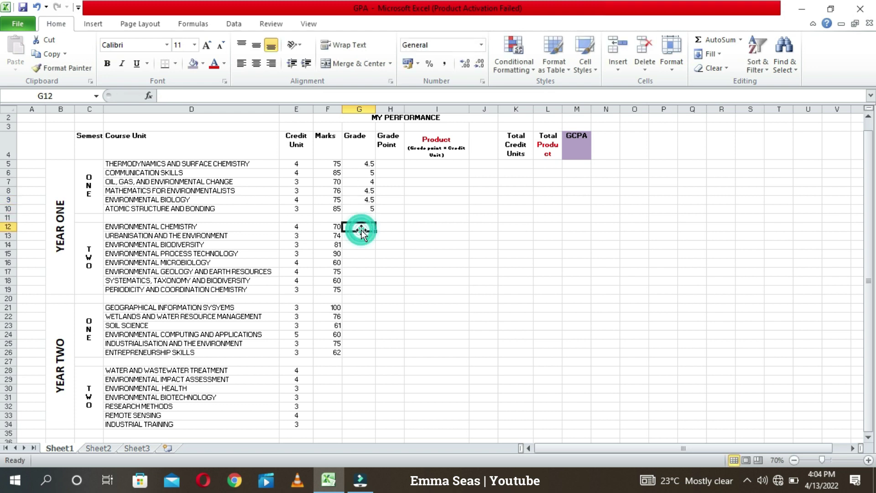
{"action": "type", "text": "4"}
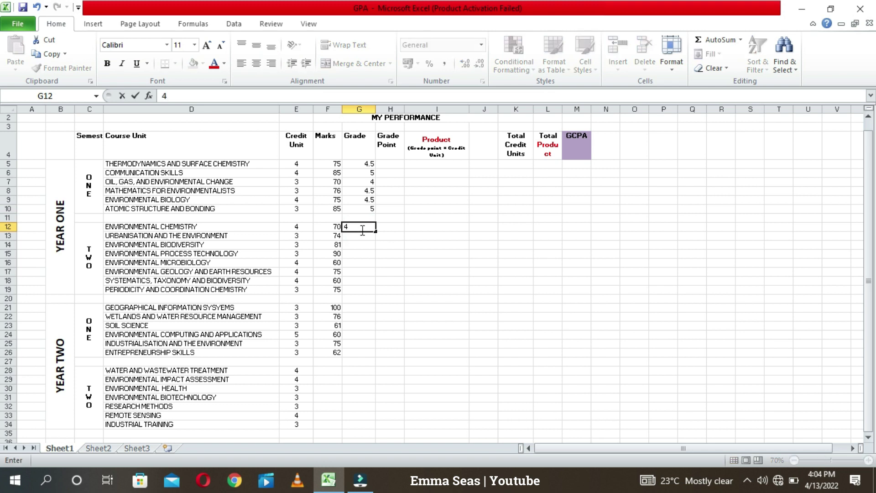
{"action": "left_click", "coordinate": [361, 235]}
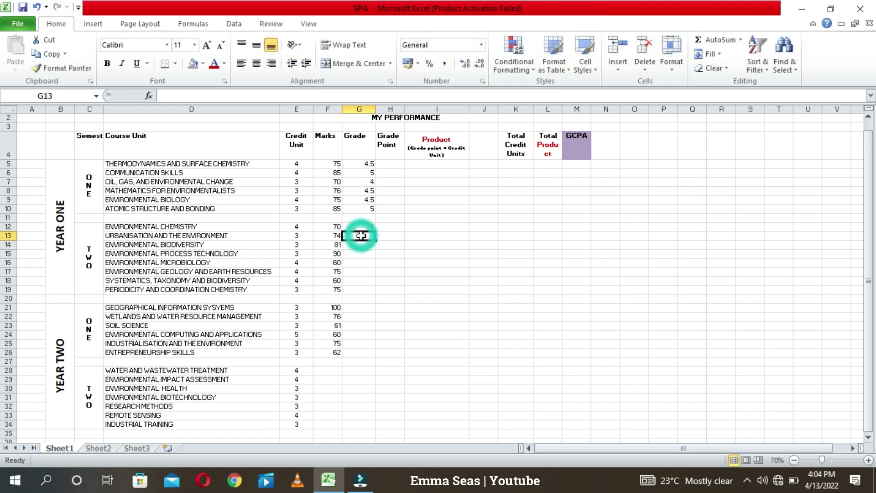
{"action": "type", "text": "4"}
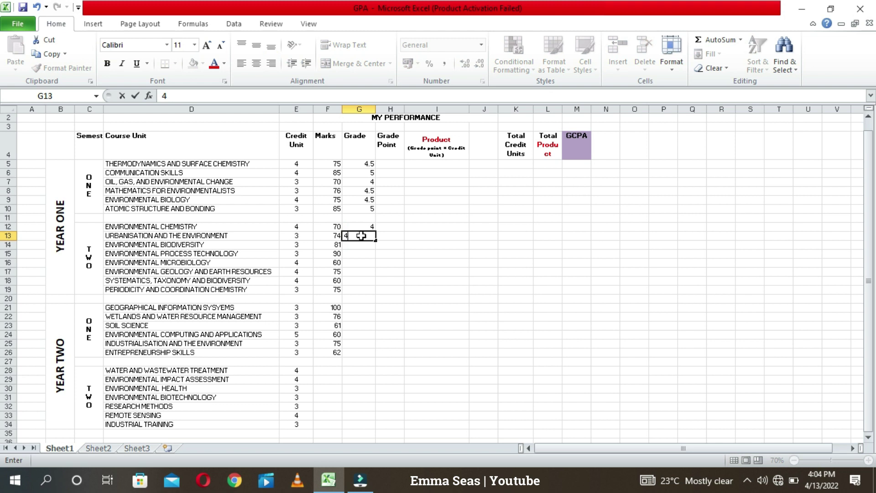
{"action": "key", "text": "Return"}
{"action": "type", "text": "5"}
{"action": "key", "text": "Return"}
{"action": "type", "text": "5"}
{"action": "key", "text": "Return"}
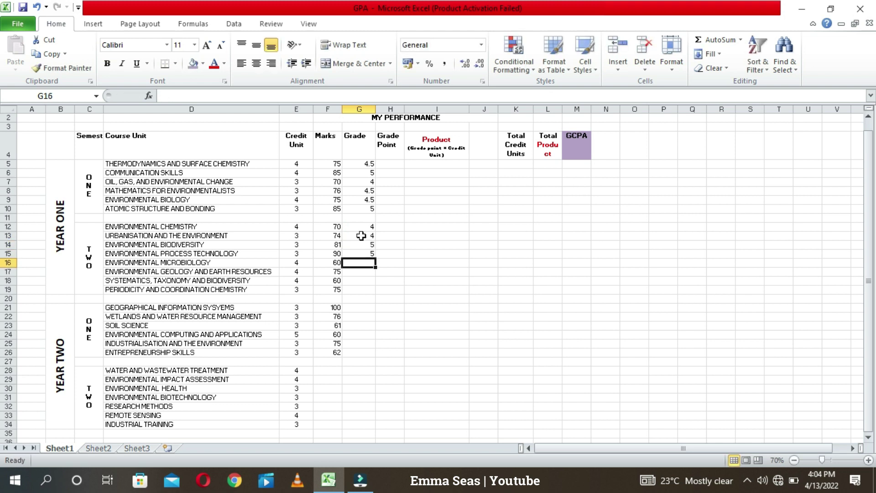
{"action": "type", "text": "3"}
{"action": "key", "text": "Return"}
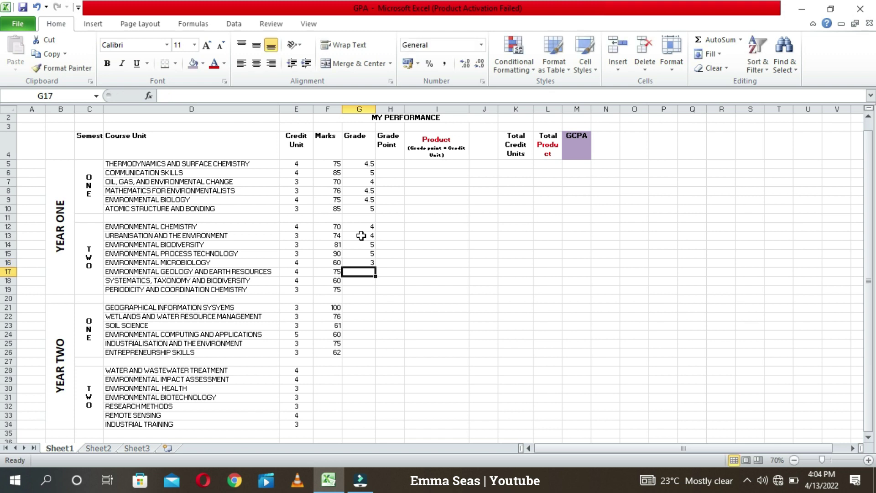
{"action": "type", "text": "4.5"}
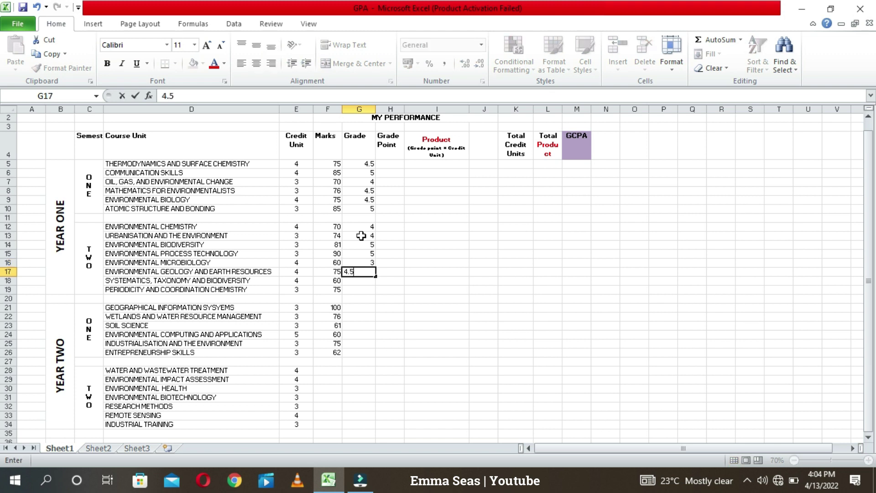
{"action": "key", "text": "Return"}
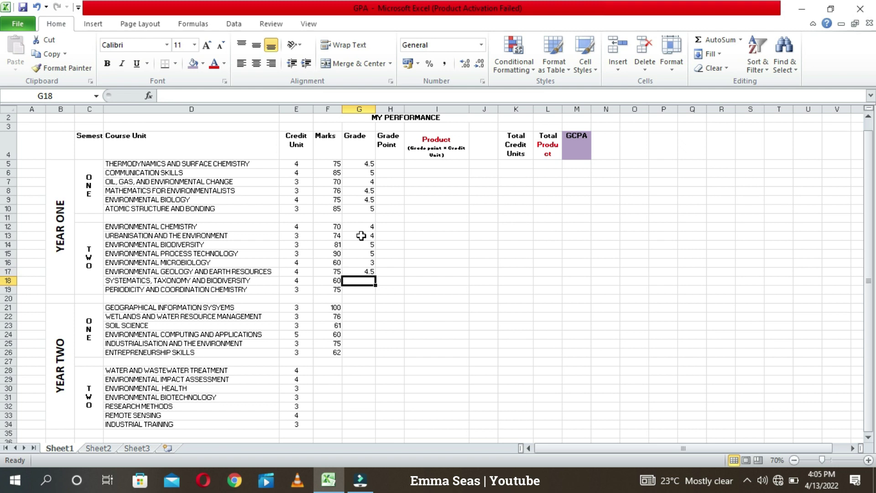
{"action": "type", "text": "3"}
{"action": "key", "text": "Return"}
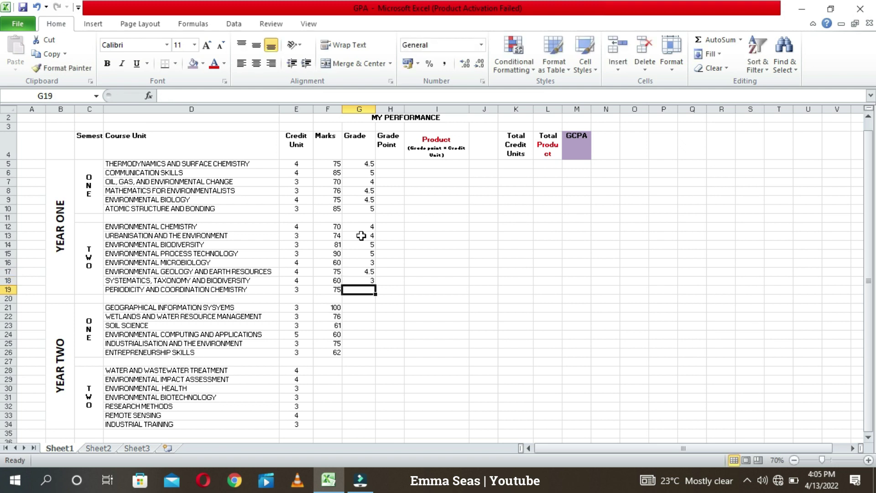
{"action": "type", "text": "4"}
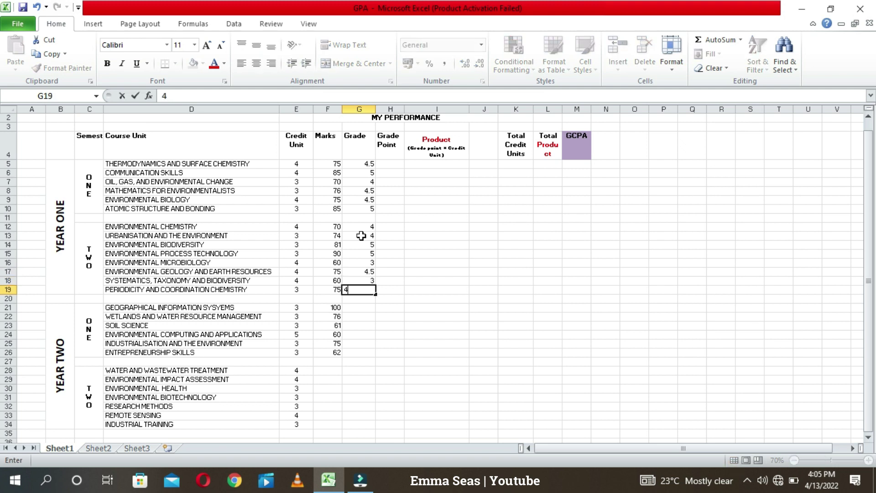
{"action": "type", "text": ".5"}
- Enter the Year Two semester one values in the Grade column, G21:G26, as 5, 4.5, 3, 3, 4.5 and 3
{"action": "left_click", "coordinate": [362, 307]}
{"action": "type", "text": "5"}
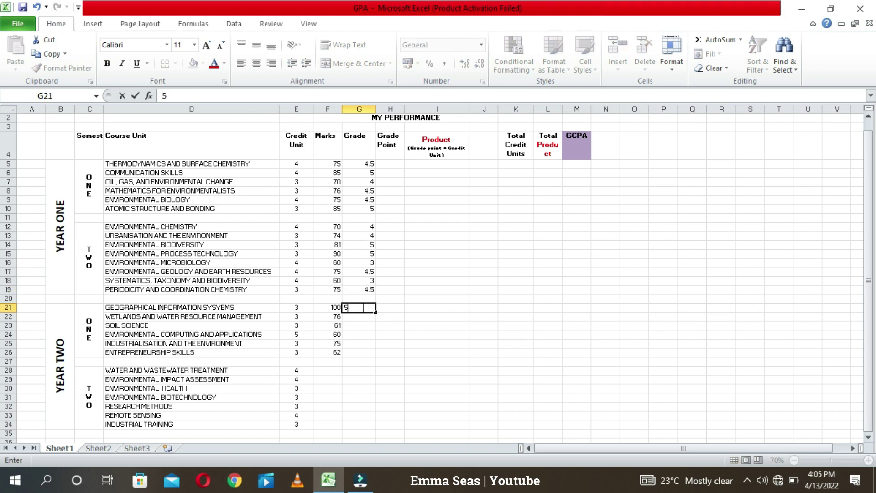
{"action": "key", "text": "Return"}
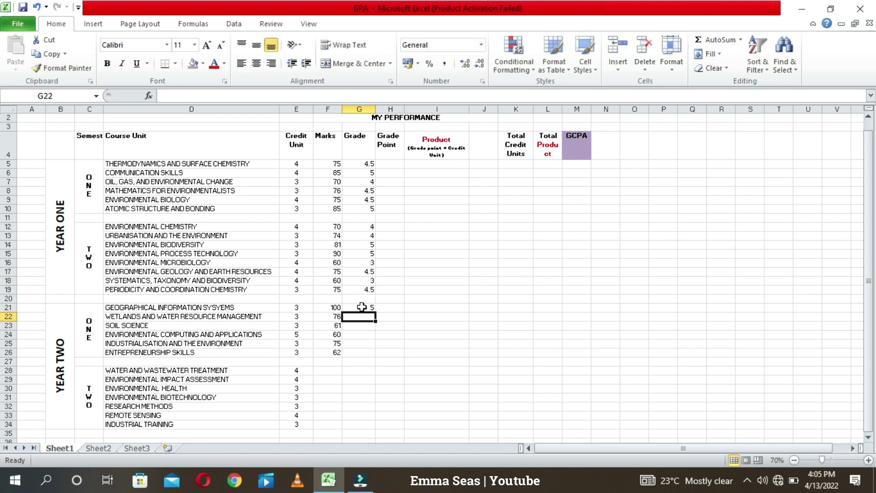
{"action": "type", "text": "4.5"}
{"action": "key", "text": "Return"}
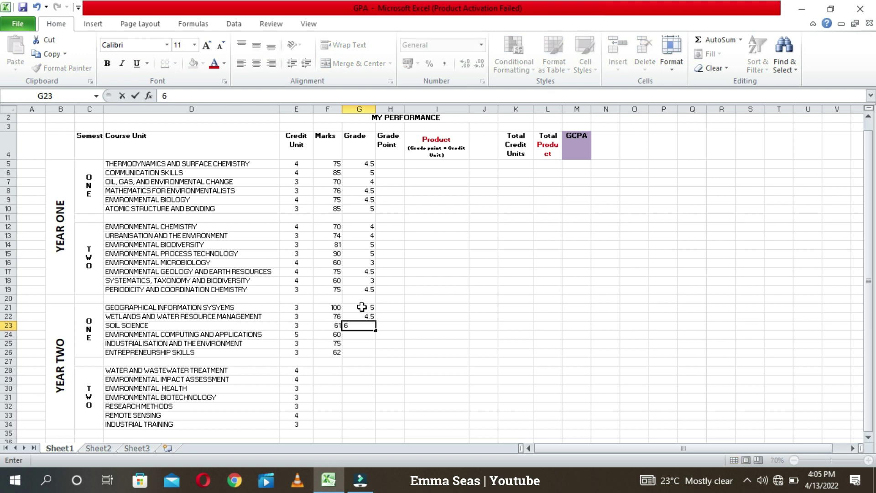
{"action": "type", "text": "3"}
{"action": "key", "text": "Return"}
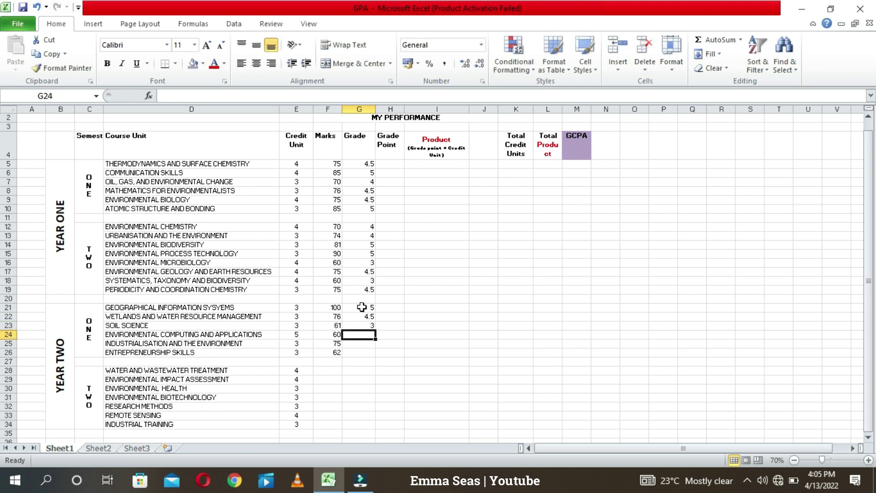
{"action": "type", "text": "3"}
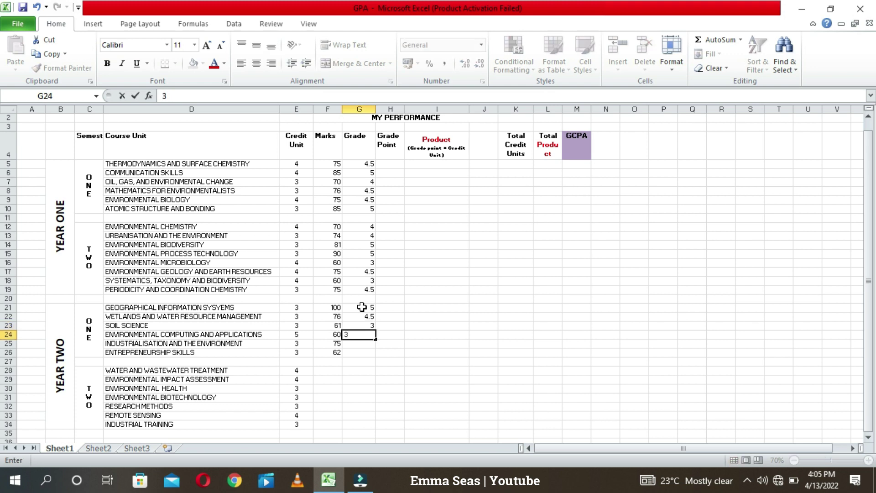
{"action": "key", "text": "Return"}
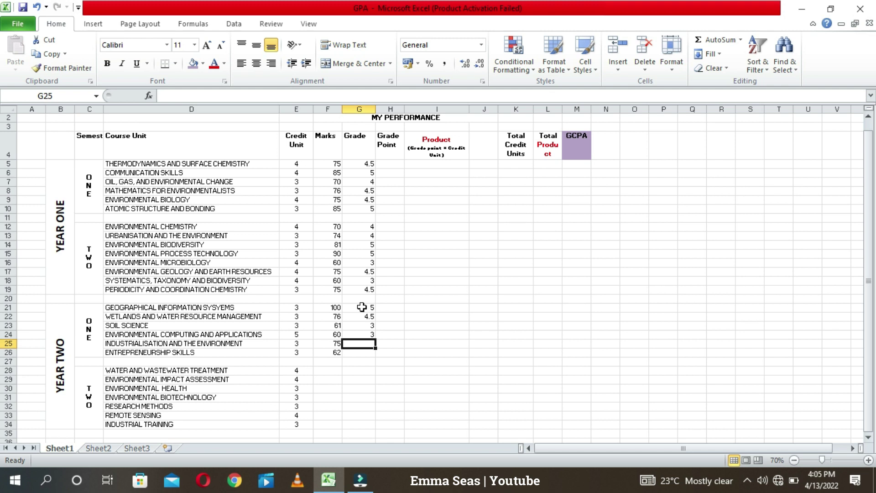
{"action": "type", "text": "4.5"}
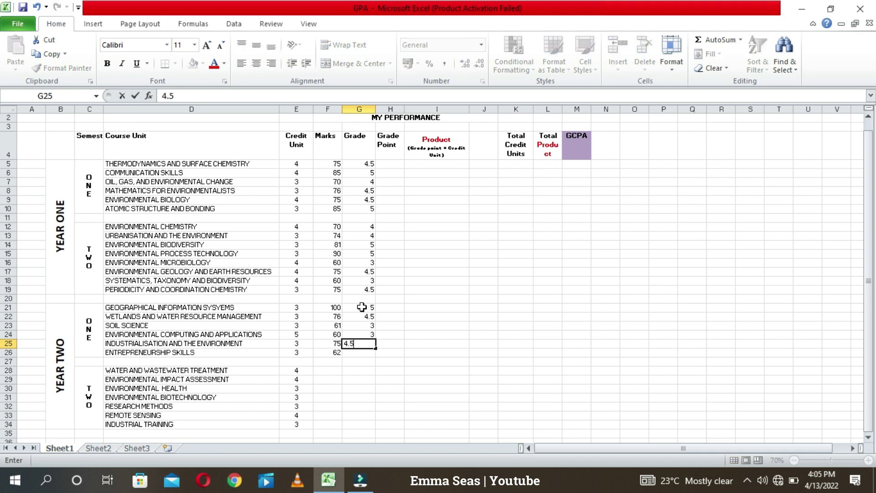
{"action": "key", "text": "Return"}
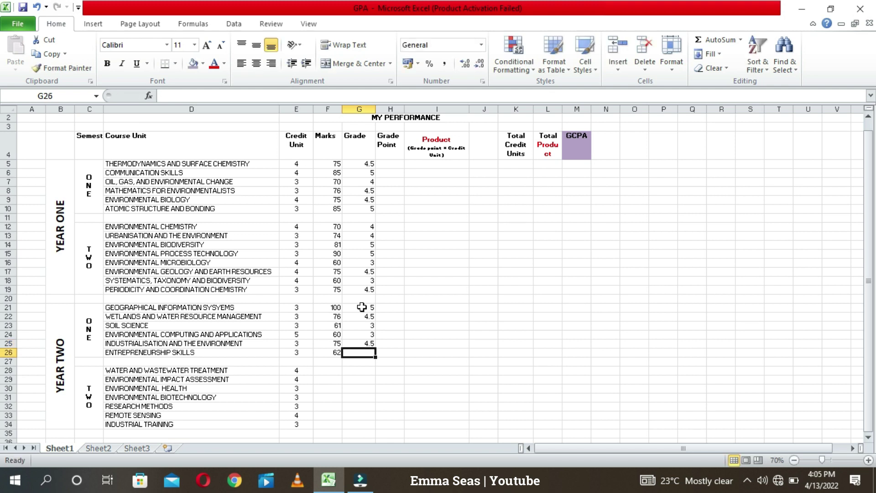
{"action": "type", "text": "3"}
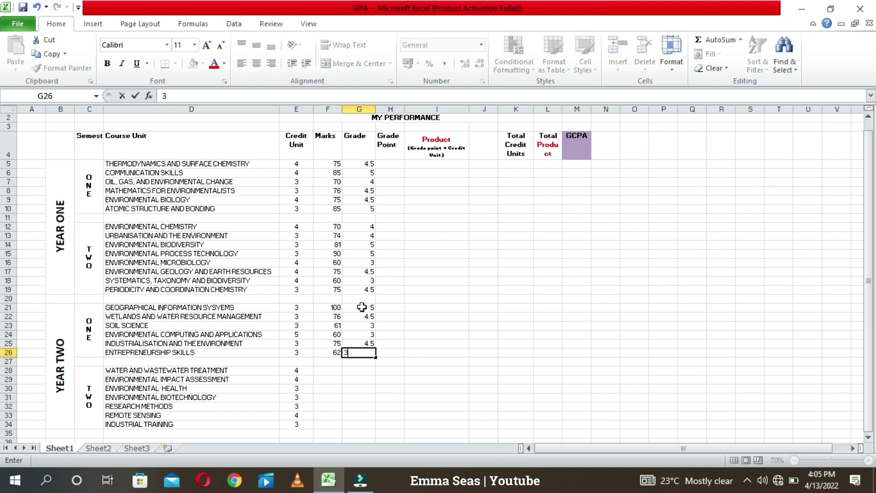
{"action": "left_click", "coordinate": [523, 370]}
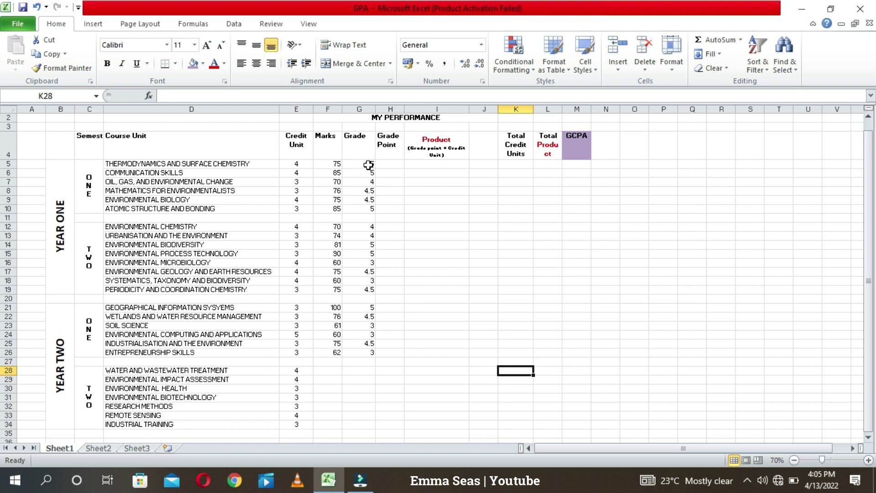
- Move the numeric values in G5:G26 from the Grade column to the Grade Point column, H5:H26
{"action": "left_click_drag", "start_coordinate": [368, 165], "coordinate": [360, 340]}
{"action": "left_click", "coordinate": [428, 298]}
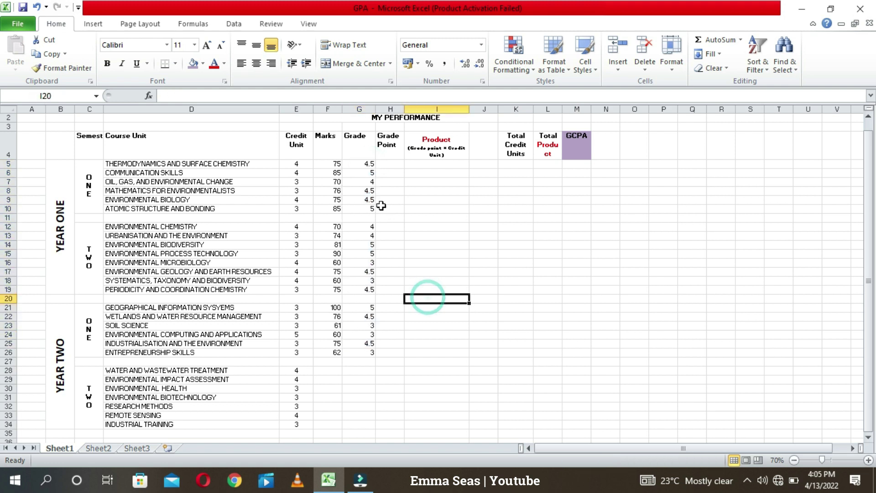
{"action": "left_click_drag", "start_coordinate": [358, 166], "coordinate": [361, 354]}
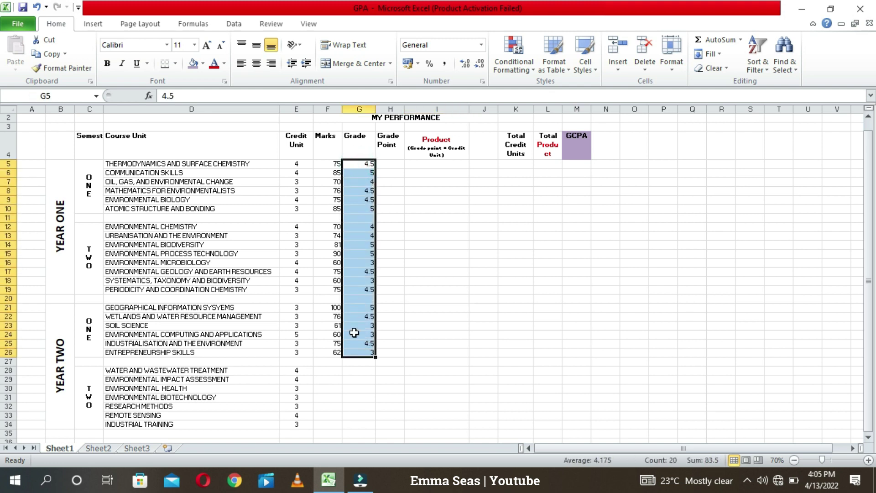
{"action": "left_click_drag", "start_coordinate": [343, 164], "coordinate": [385, 163]}
- Enter the Year One semester one letter grades in G5:G10 as B+, A, B+, B+, B+ and A
{"action": "left_click", "coordinate": [358, 167]}
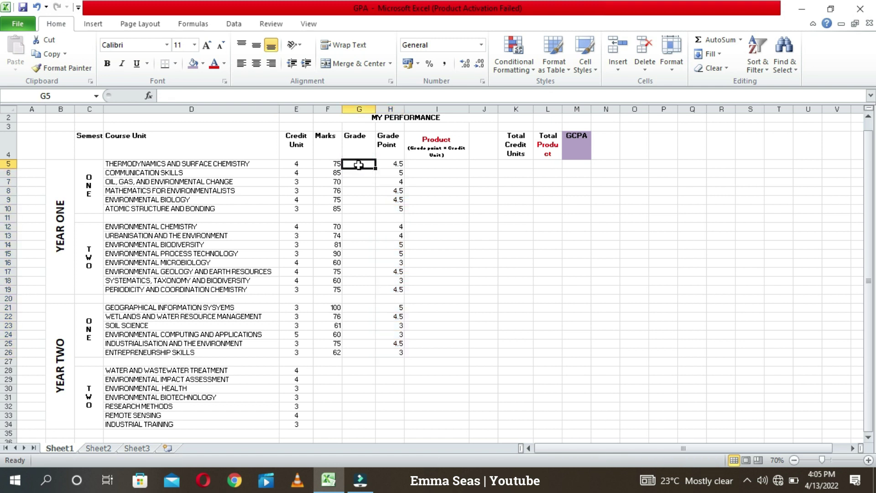
{"action": "type", "text": "B"}
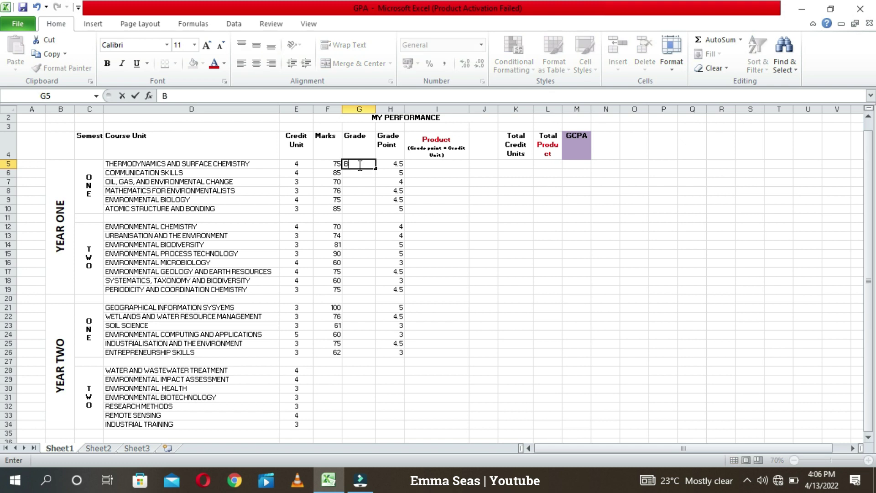
{"action": "type", "text": "+"}
{"action": "key", "text": "Return"}
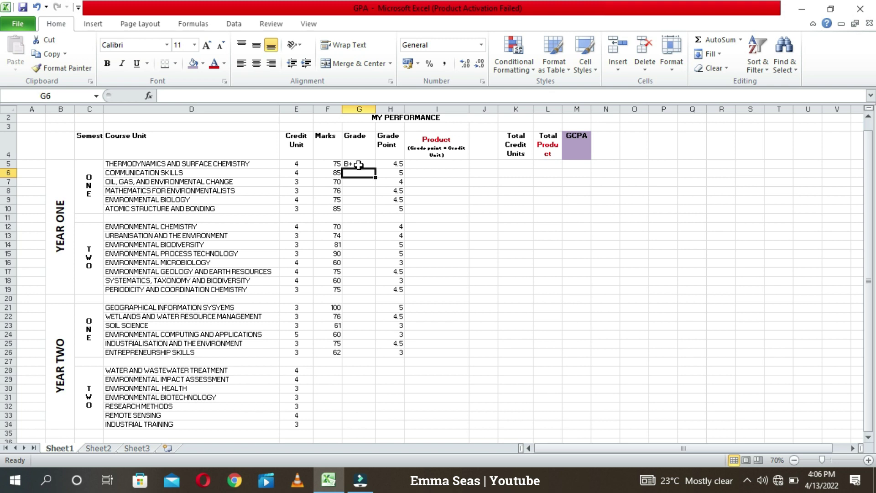
{"action": "type", "text": "A"}
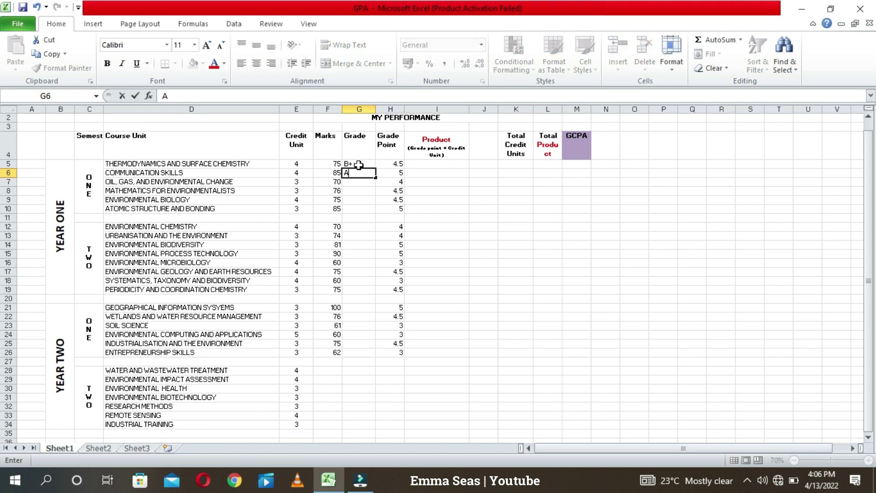
{"action": "key", "text": "Return"}
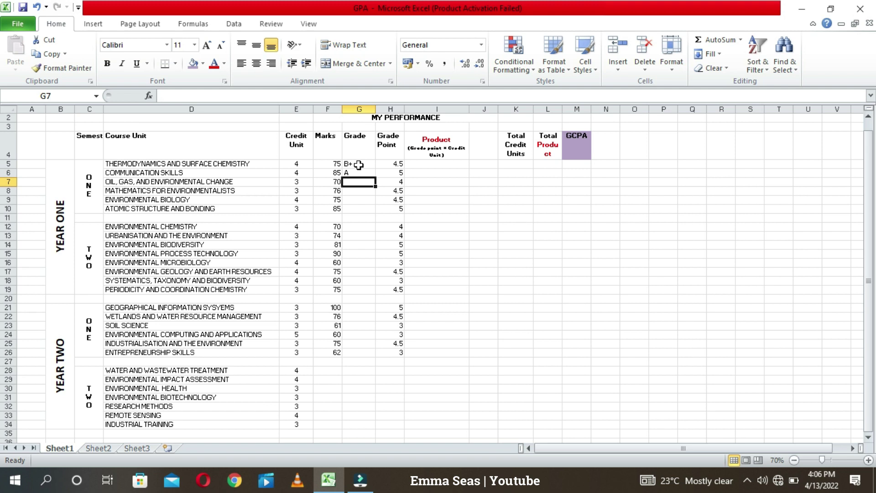
{"action": "type", "text": "B+"}
{"action": "key", "text": "Return"}
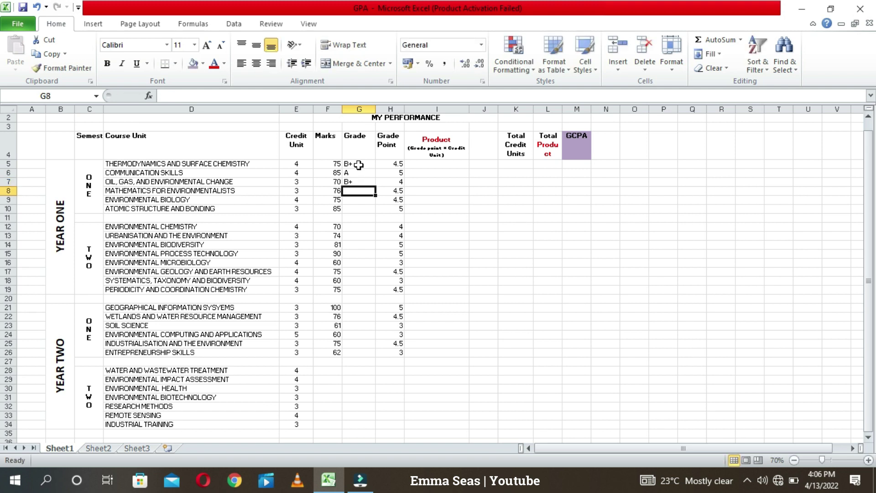
{"action": "type", "text": "B+"}
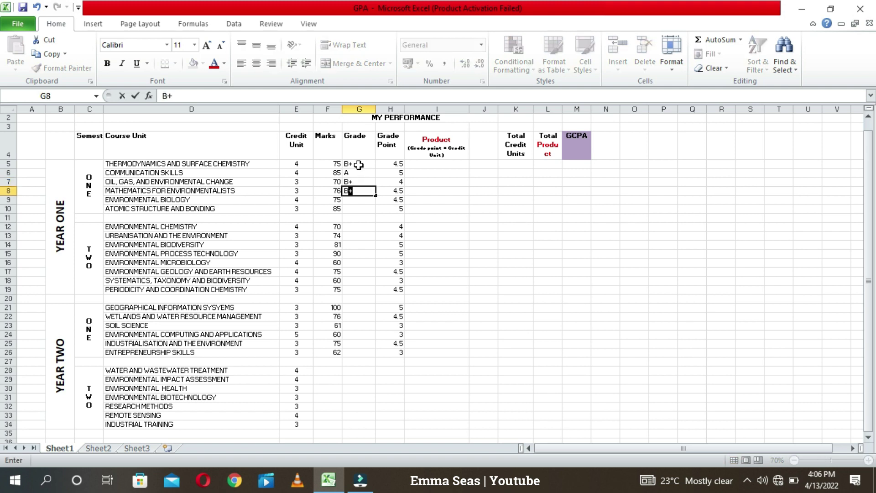
{"action": "key", "text": "Return"}
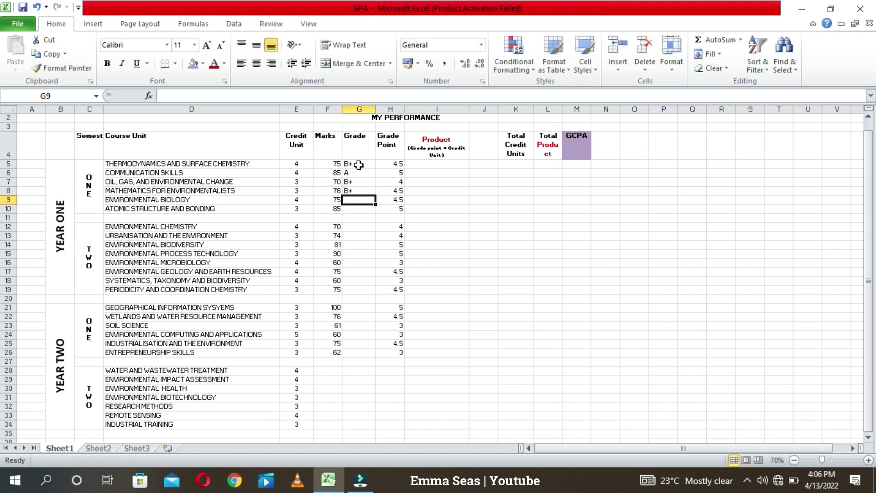
{"action": "type", "text": "B"}
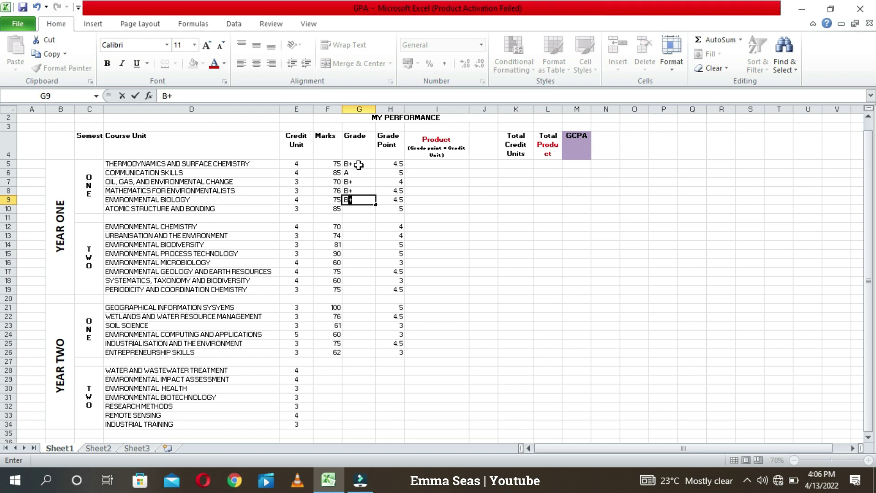
{"action": "type", "text": "+"}
{"action": "key", "text": "Return"}
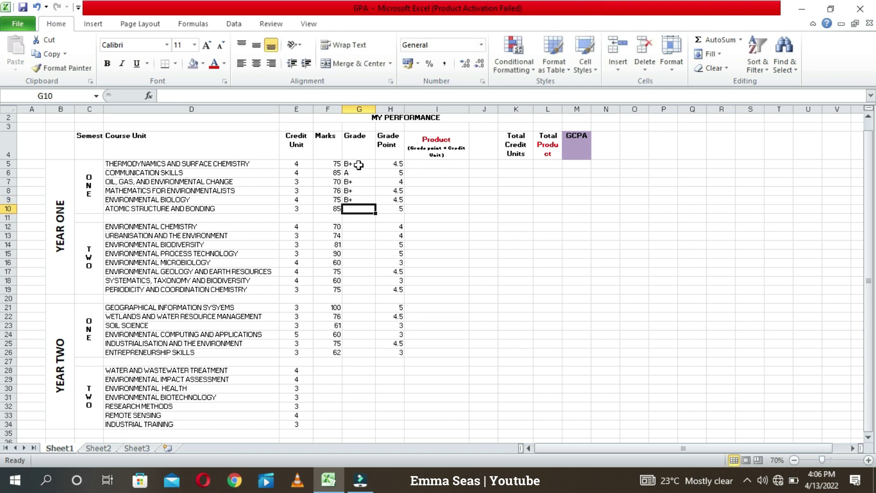
{"action": "type", "text": "A"}
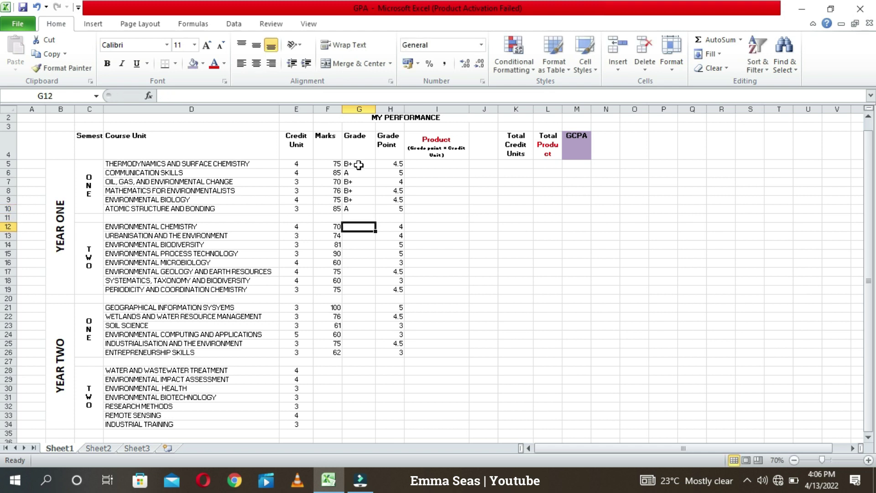
- Enter the Year One semester two letter grades in G12:G19 as B, B, A, A, C, B+, C and B+
{"action": "type", "text": "B+"}
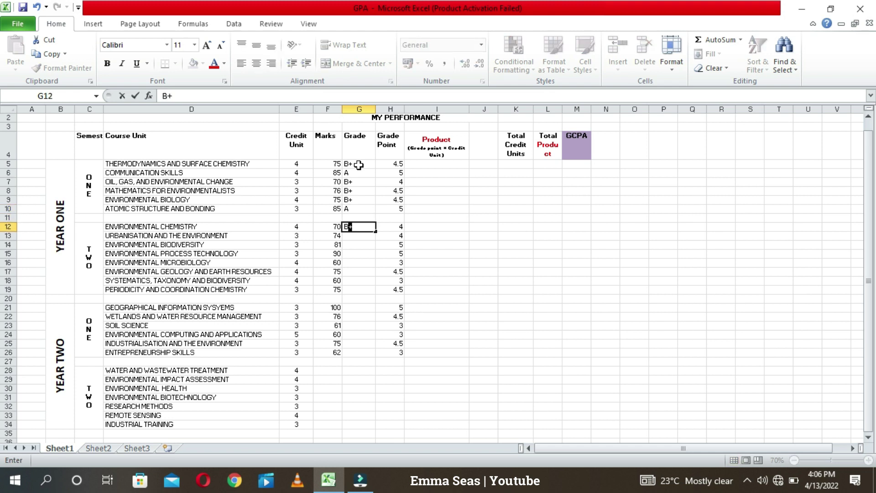
{"action": "key", "text": "BackSpace"}
{"action": "key", "text": "Return"}
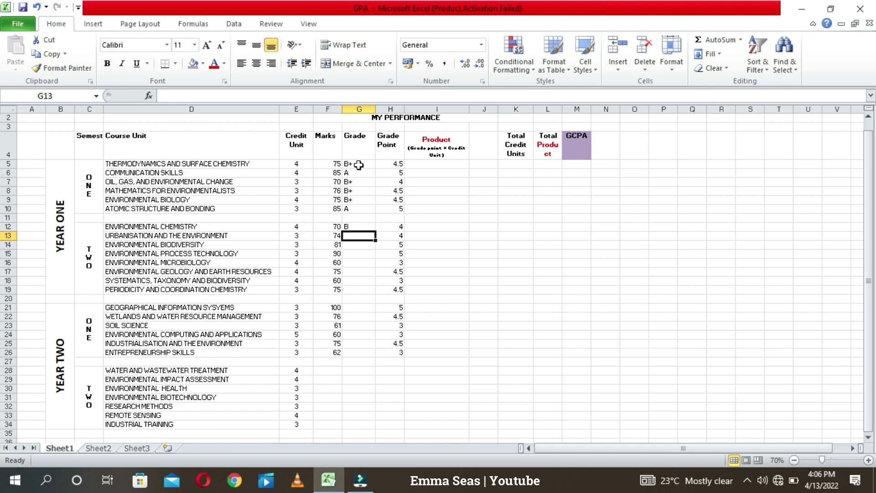
{"action": "type", "text": "B"}
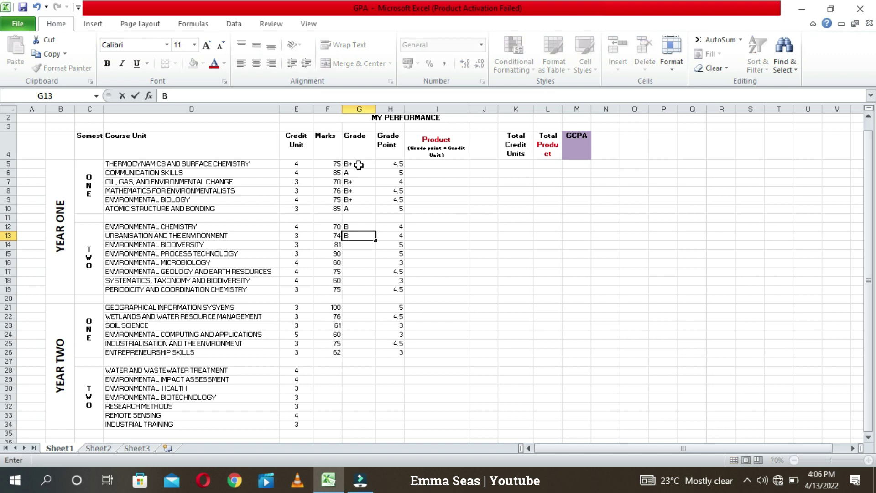
{"action": "key", "text": "Return"}
{"action": "type", "text": "A"}
{"action": "key", "text": "Return"}
{"action": "type", "text": "A"}
{"action": "key", "text": "Return"}
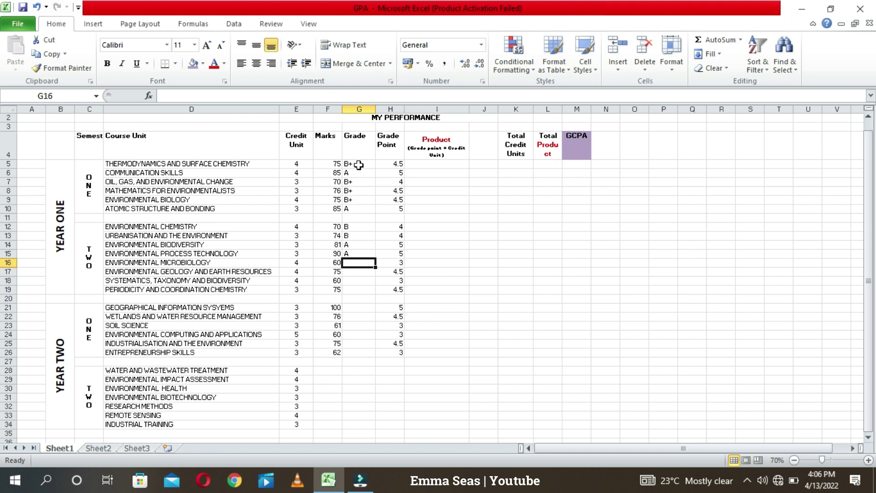
{"action": "type", "text": "C"}
{"action": "key", "text": "Return"}
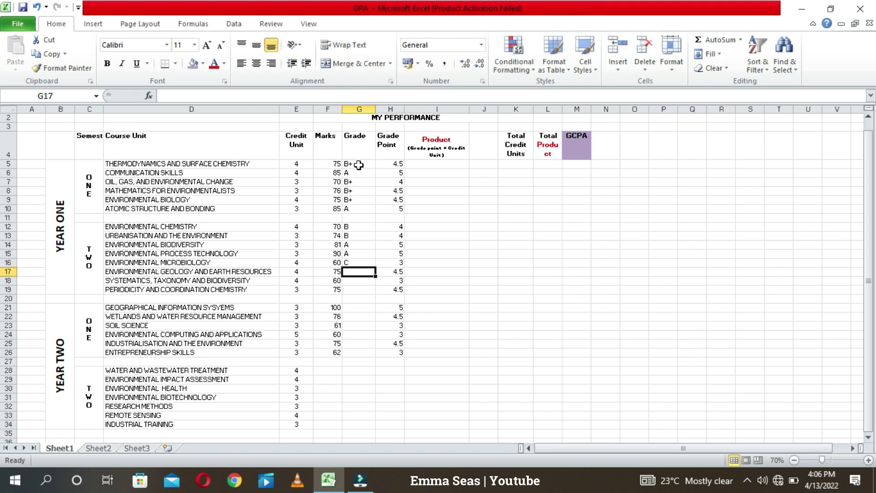
{"action": "type", "text": "B"}
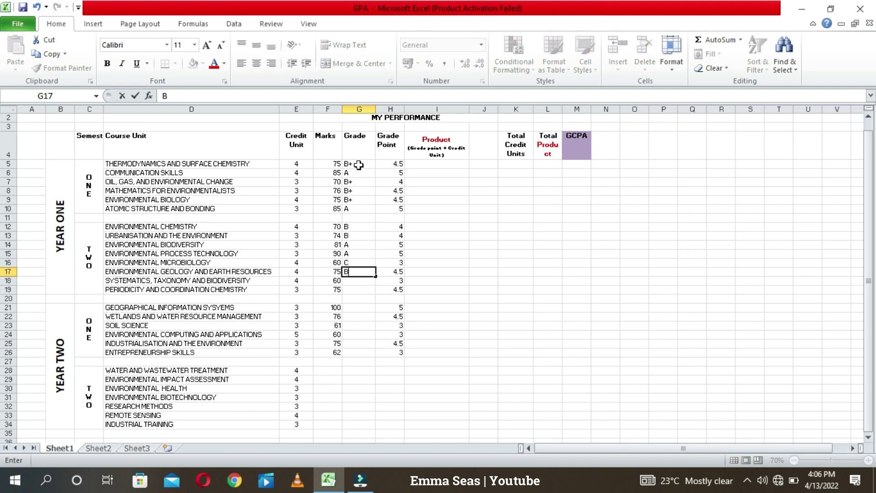
{"action": "type", "text": "+"}
{"action": "key", "text": "Return"}
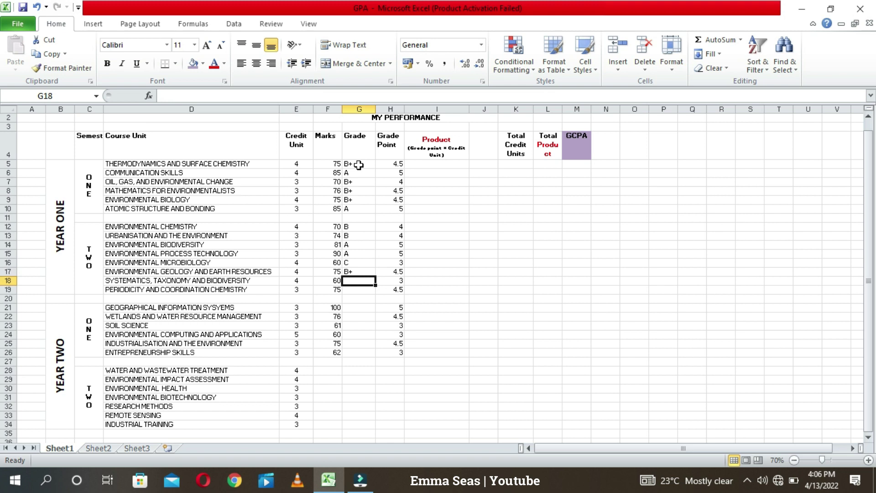
{"action": "type", "text": "C"}
{"action": "key", "text": "Return"}
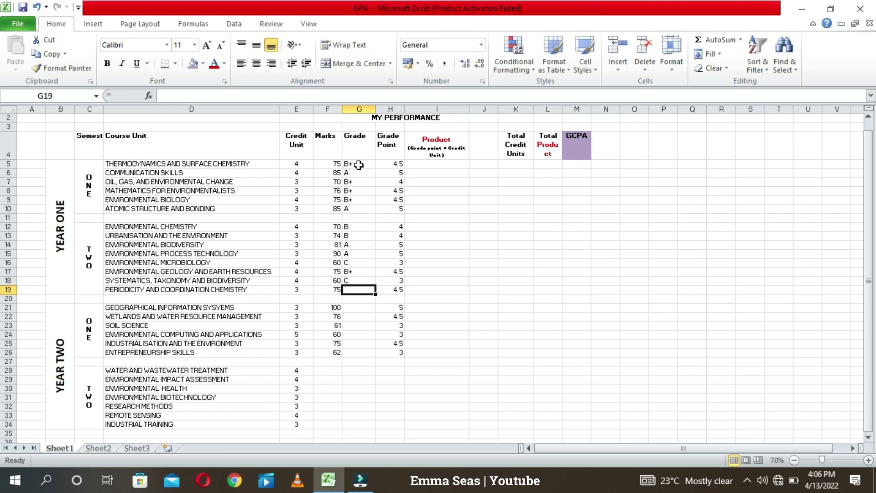
{"action": "type", "text": "B"}
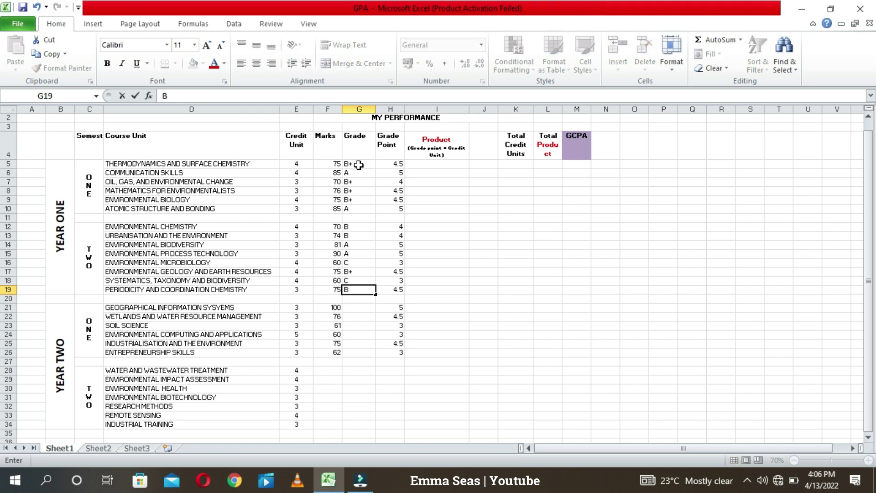
{"action": "type", "text": "+"}
{"action": "key", "text": "Return"}
- Enter the Year Two semester one letter grades in G21:G26 as A, B+, C, C, B+ and C
{"action": "key", "text": "Return"}
{"action": "type", "text": "A"}
{"action": "key", "text": "Return"}
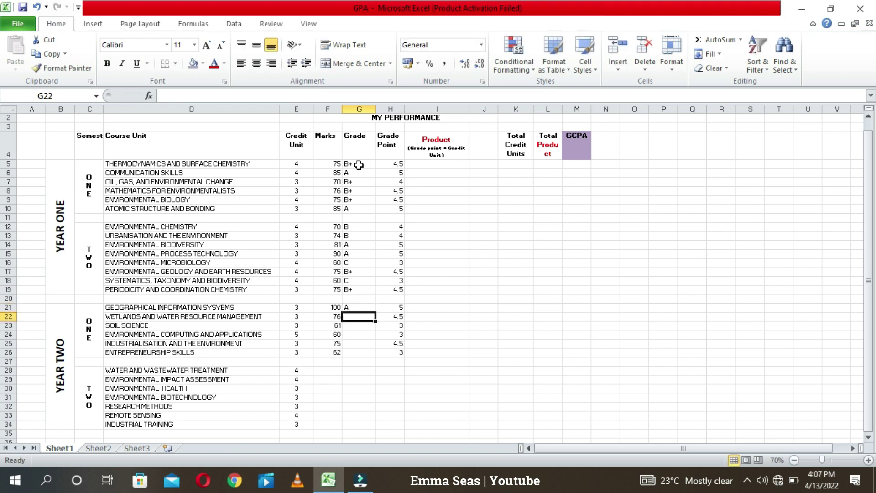
{"action": "type", "text": "B+"}
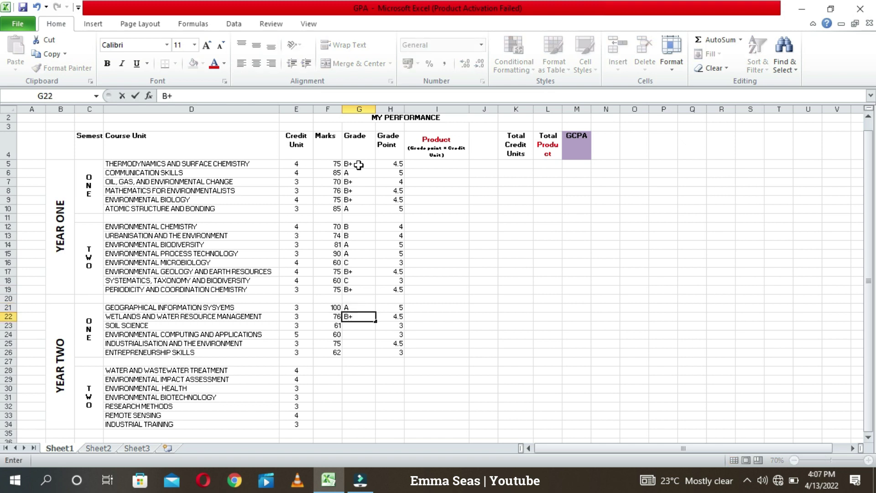
{"action": "key", "text": "Return"}
{"action": "type", "text": "C"}
{"action": "key", "text": "Return"}
{"action": "type", "text": "C"}
{"action": "key", "text": "Return"}
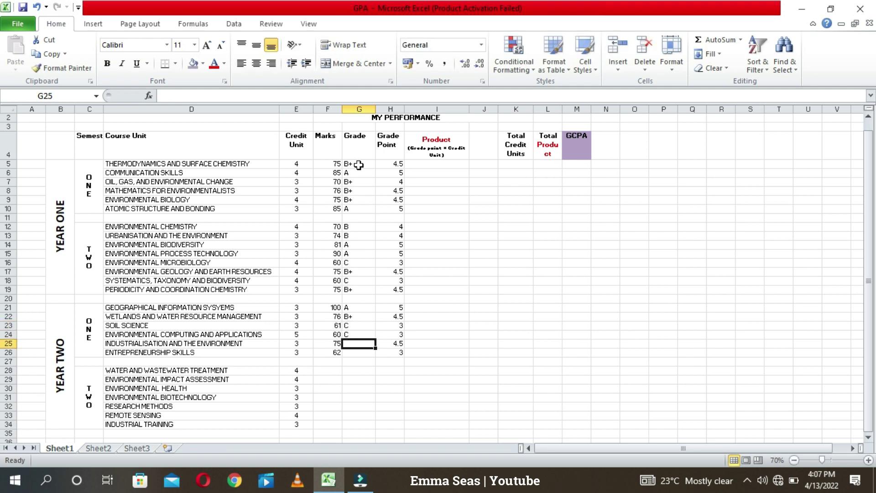
{"action": "type", "text": "B+"}
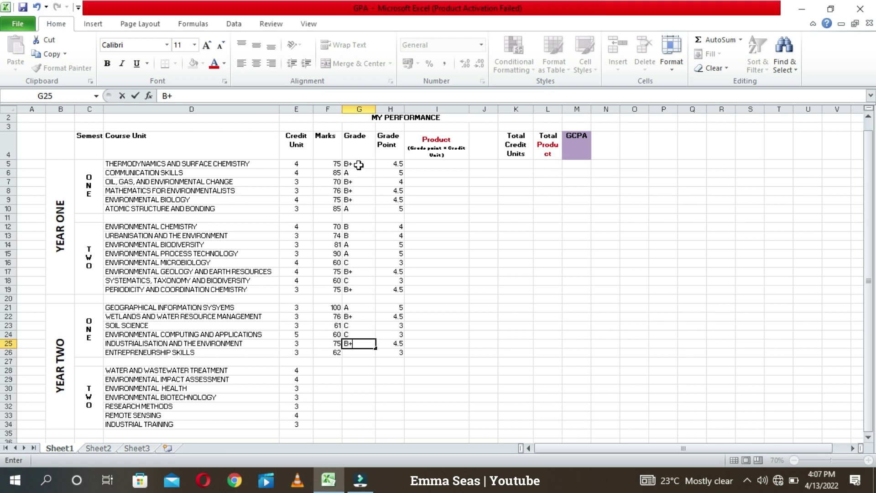
{"action": "key", "text": "Return"}
{"action": "type", "text": "C"}
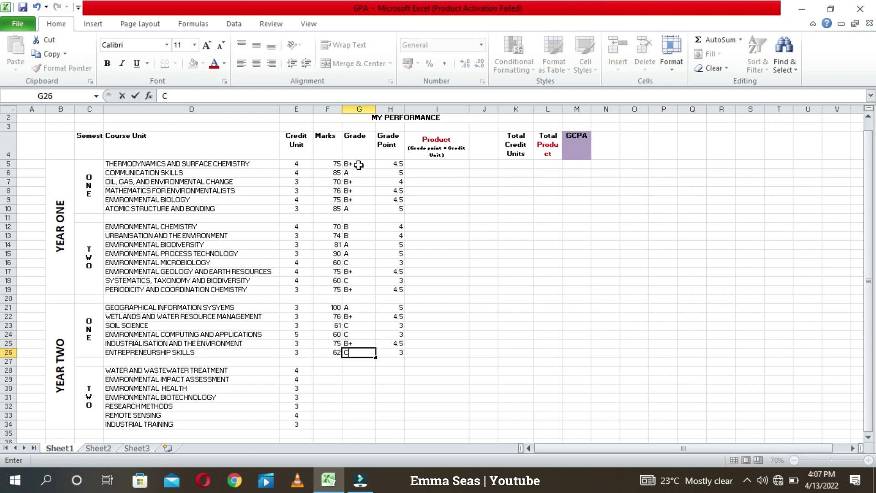
- Center the letter grades in G5:G26 and the grade points in H5:H26
{"action": "left_click_drag", "start_coordinate": [351, 166], "coordinate": [360, 354]}
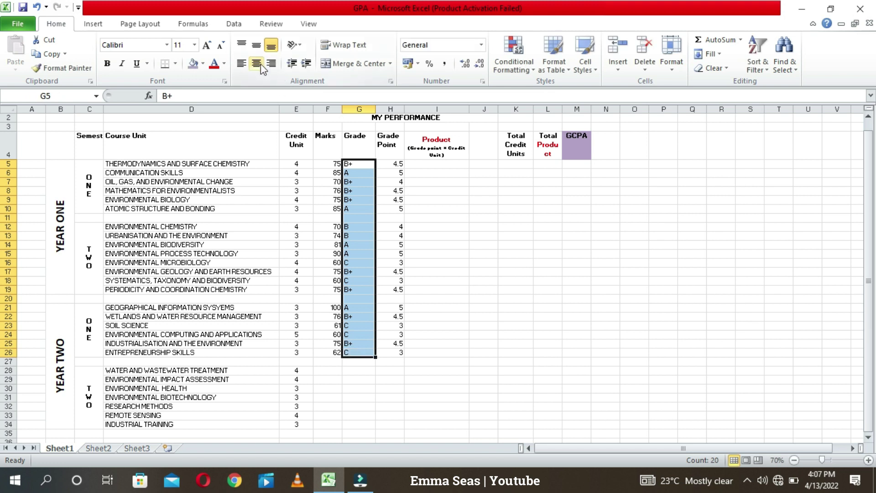
{"action": "left_click", "coordinate": [257, 63]}
{"action": "left_click", "coordinate": [492, 271]}
{"action": "left_click_drag", "start_coordinate": [386, 166], "coordinate": [402, 354]}
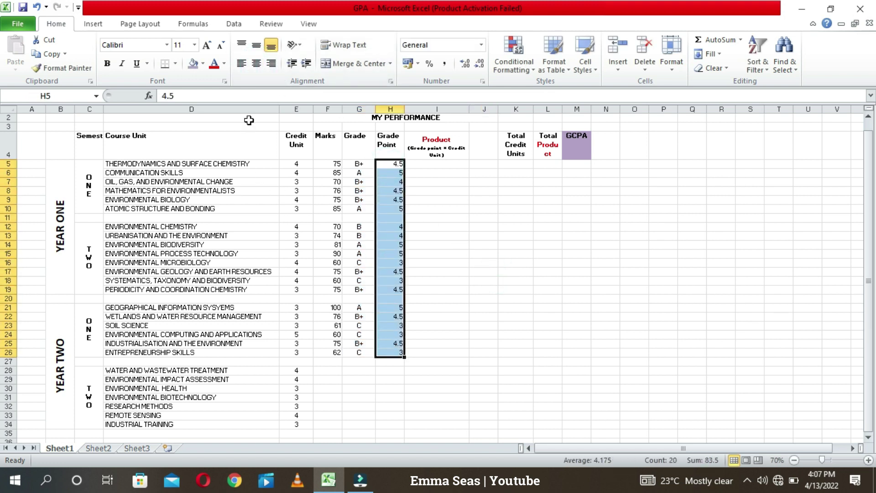
{"action": "left_click", "coordinate": [257, 63]}
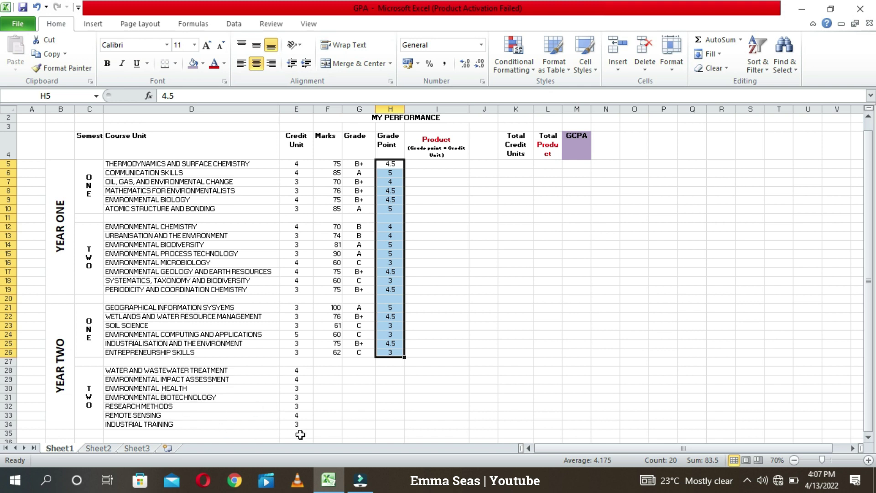
{"action": "left_click", "coordinate": [471, 390]}
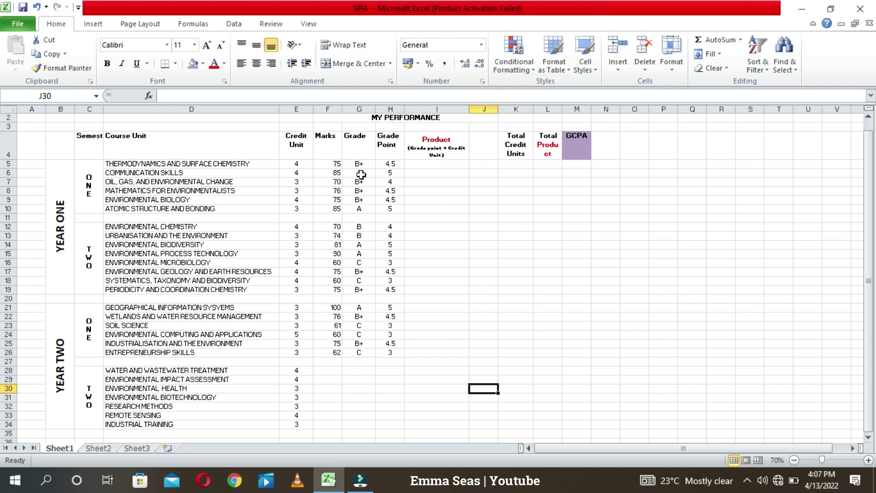
- Enter the formula =(E5*H5) in I5 to multiply the first course's credit unit by its grade point
{"action": "left_click", "coordinate": [420, 162]}
{"action": "left_click", "coordinate": [420, 162]}
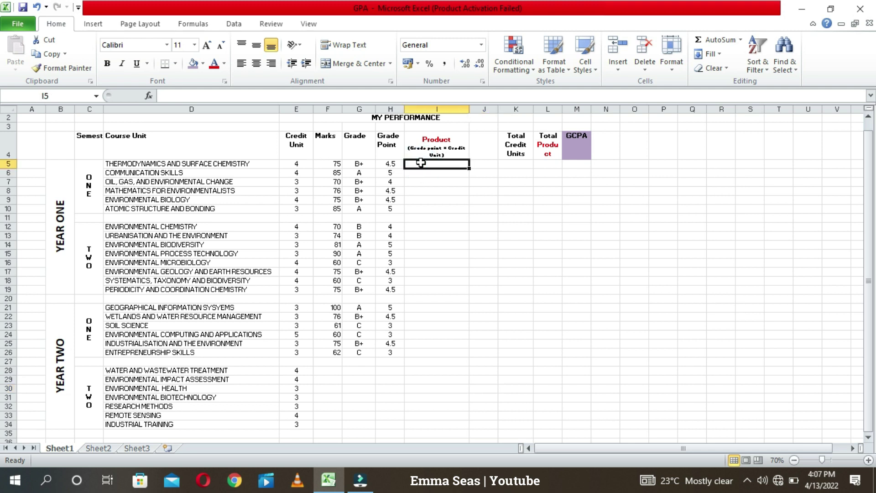
{"action": "type", "text": "+"}
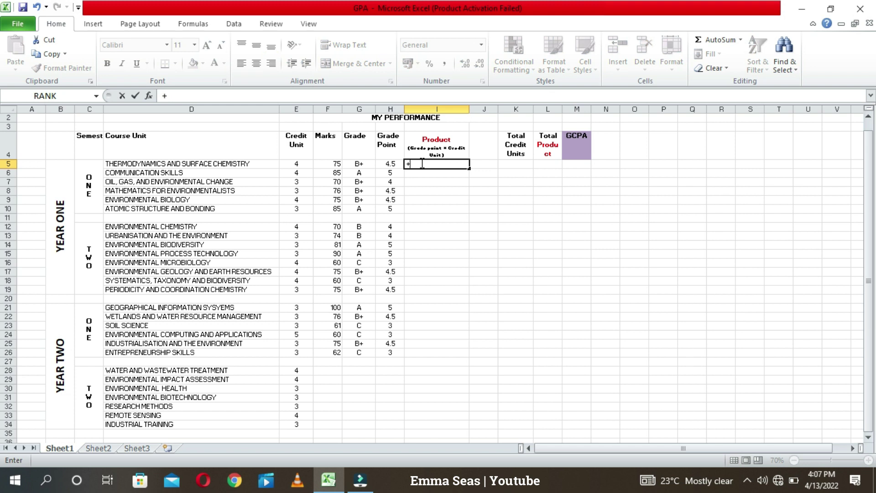
{"action": "key", "text": "BackSpace"}
{"action": "type", "text": "=("}
{"action": "left_click", "coordinate": [295, 168]}
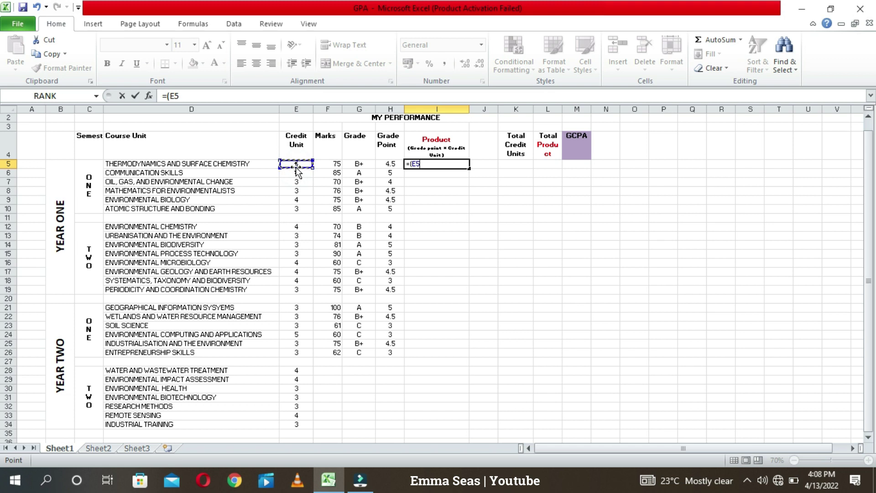
{"action": "type", "text": "*"}
{"action": "left_click", "coordinate": [390, 165]}
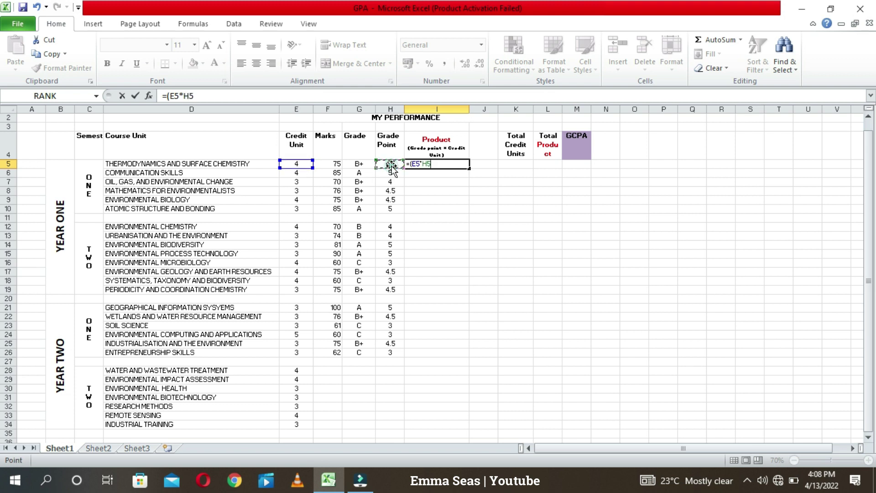
{"action": "key", "text": "Return"}
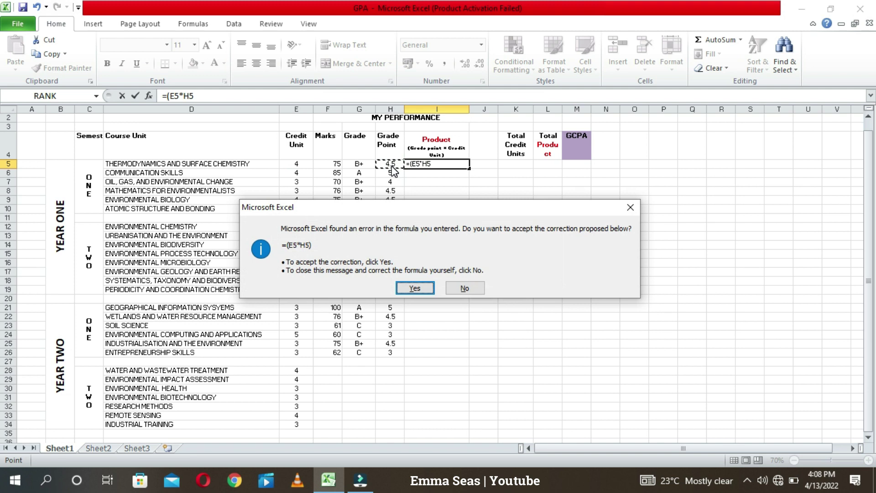
{"action": "left_click", "coordinate": [411, 286]}
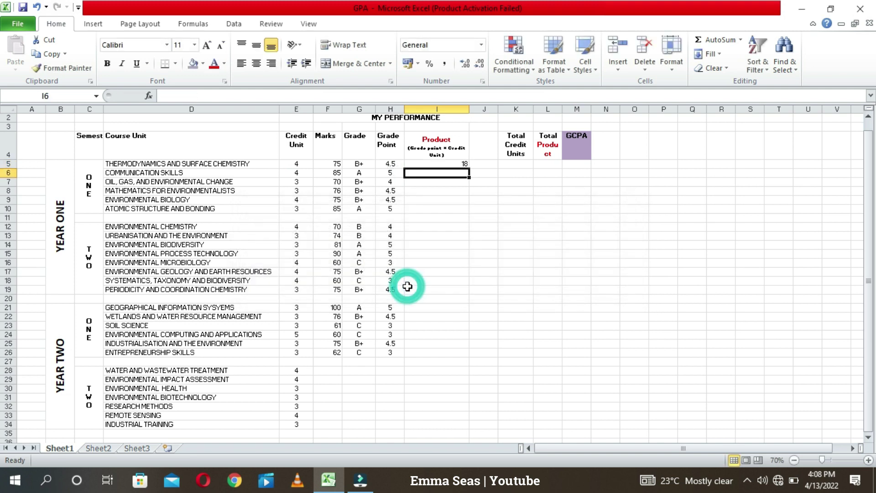
- Center the product in I5 and fill its formula down through I34
{"action": "left_click", "coordinate": [441, 165]}
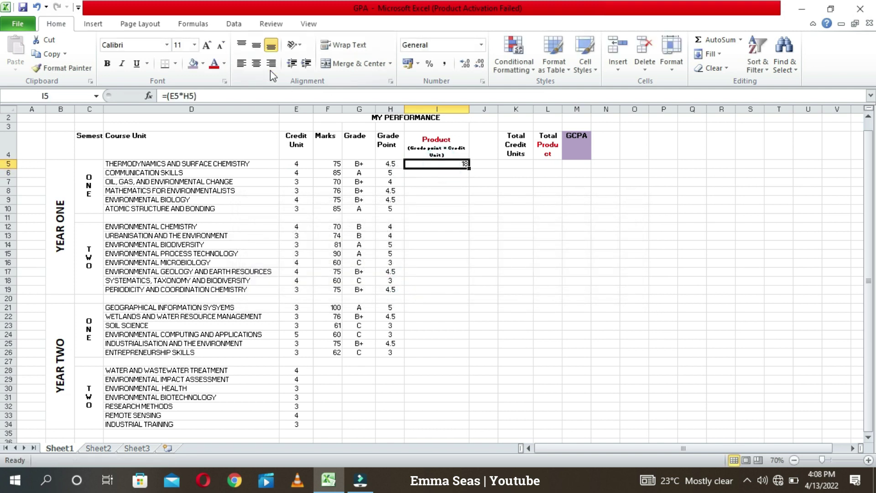
{"action": "left_click", "coordinate": [257, 63]}
{"action": "left_click_drag", "start_coordinate": [469, 168], "coordinate": [470, 431]}
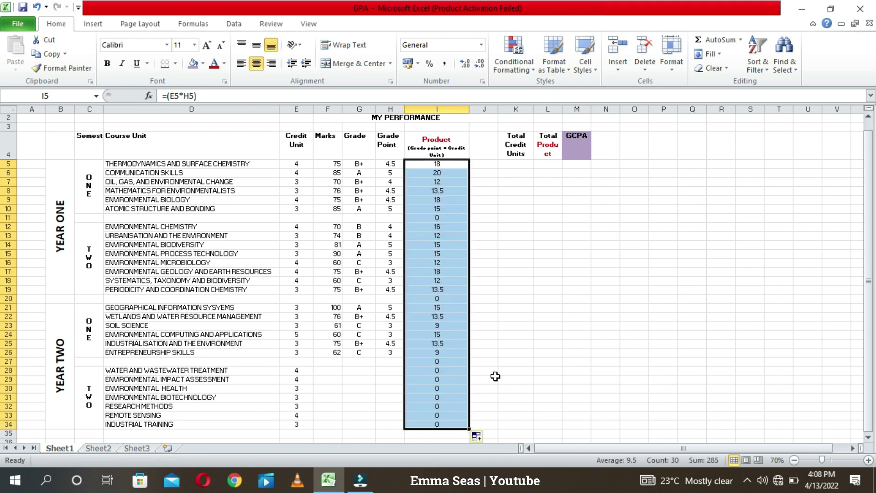
{"action": "left_click", "coordinate": [511, 345]}
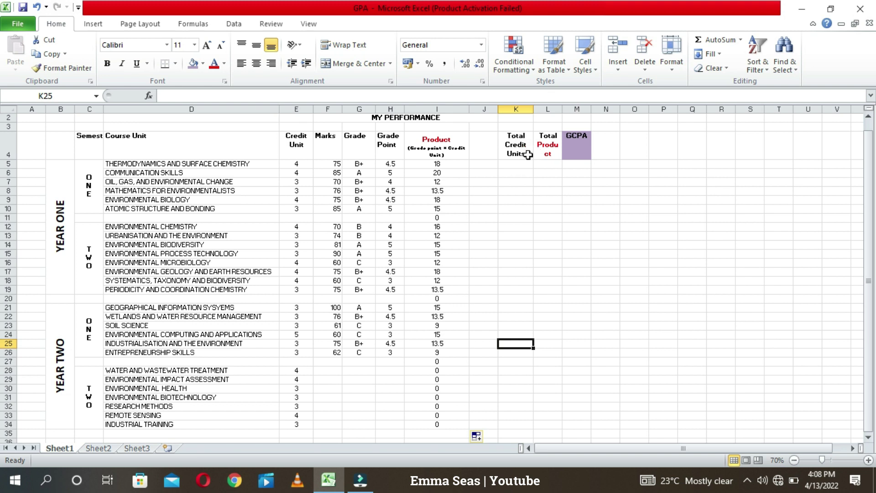
- Move the Year Two semester two credit units from E28:E34 to K28:K34, out of the Credit Unit column
{"action": "left_click", "coordinate": [514, 172]}
{"action": "left_click", "coordinate": [513, 163]}
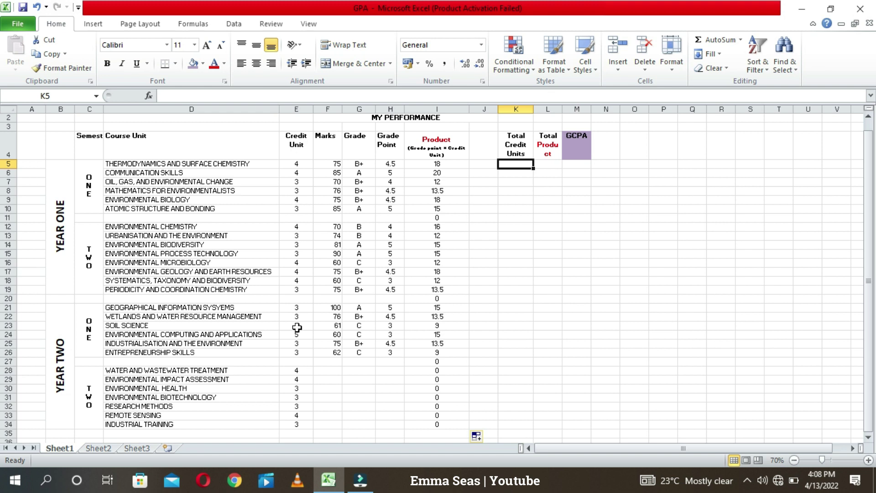
{"action": "left_click", "coordinate": [296, 372]}
{"action": "left_click_drag", "start_coordinate": [299, 378], "coordinate": [297, 426]}
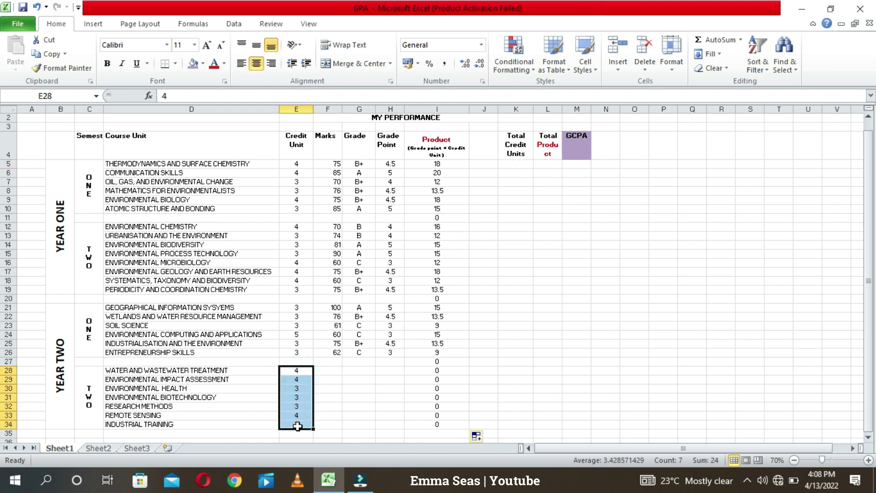
{"action": "left_click_drag", "start_coordinate": [280, 363], "coordinate": [525, 373]}
{"action": "left_click", "coordinate": [608, 368]}
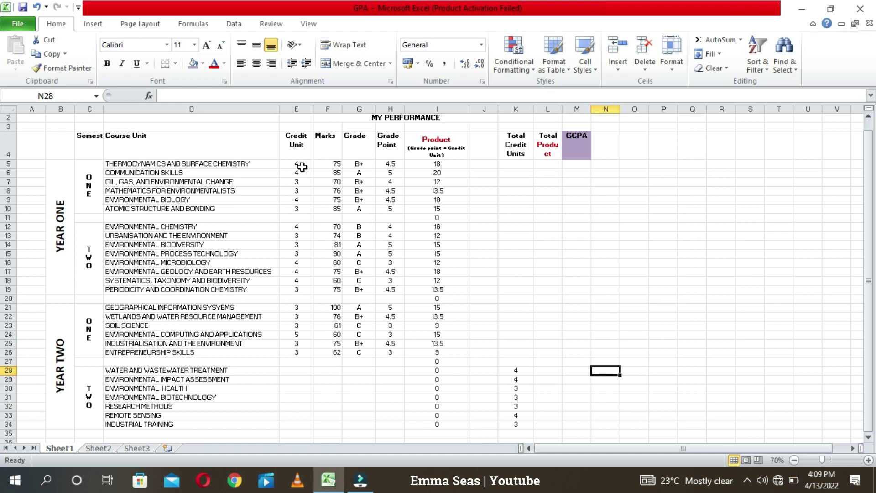
- Total the credit units in K5 with a SUM of E5:E34
{"action": "left_click", "coordinate": [517, 164]}
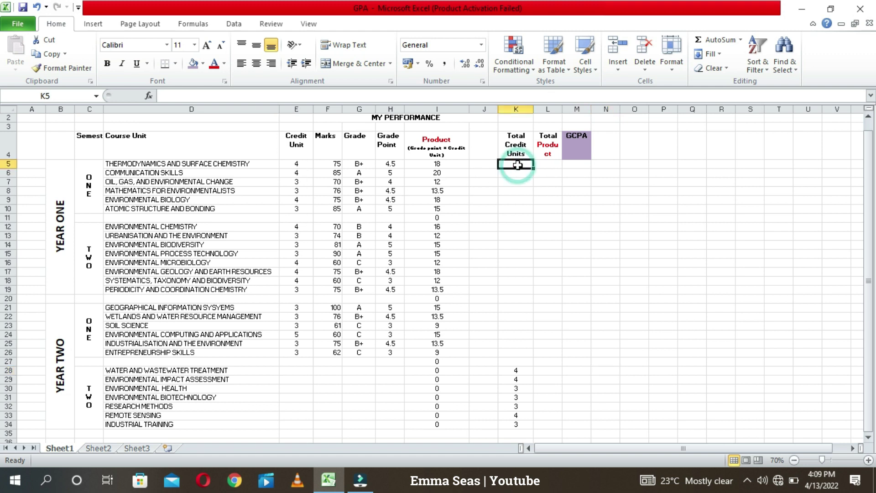
{"action": "type", "text": "=SUM"}
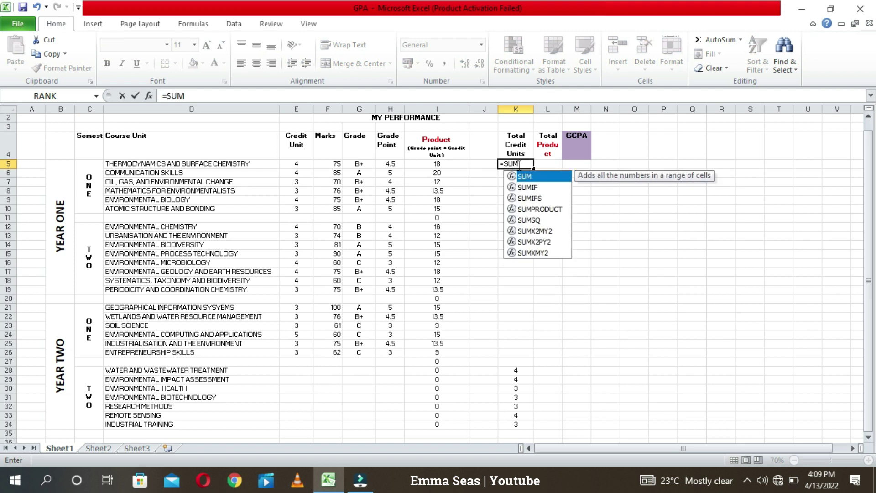
{"action": "type", "text": "("}
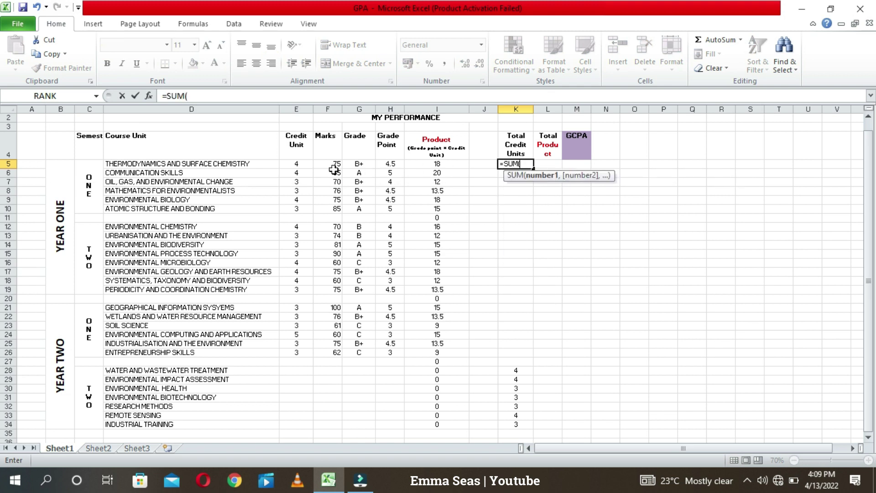
{"action": "left_click_drag", "start_coordinate": [297, 165], "coordinate": [302, 422]}
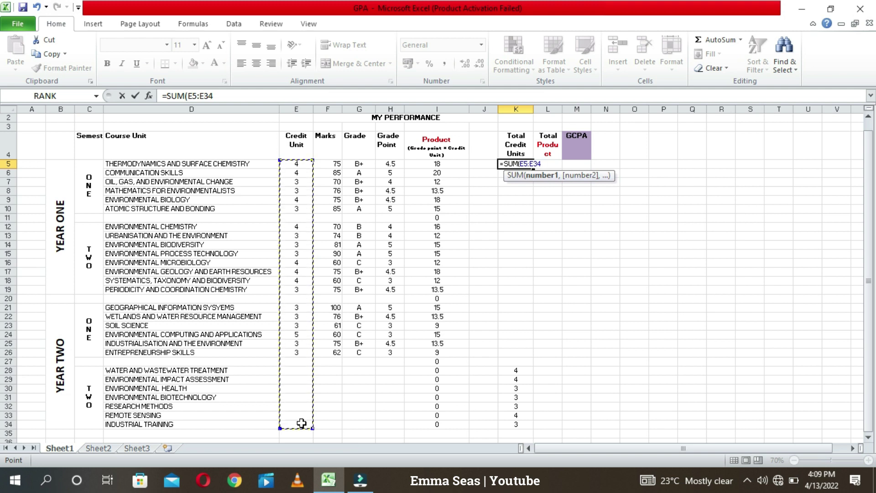
{"action": "key", "text": "Return"}
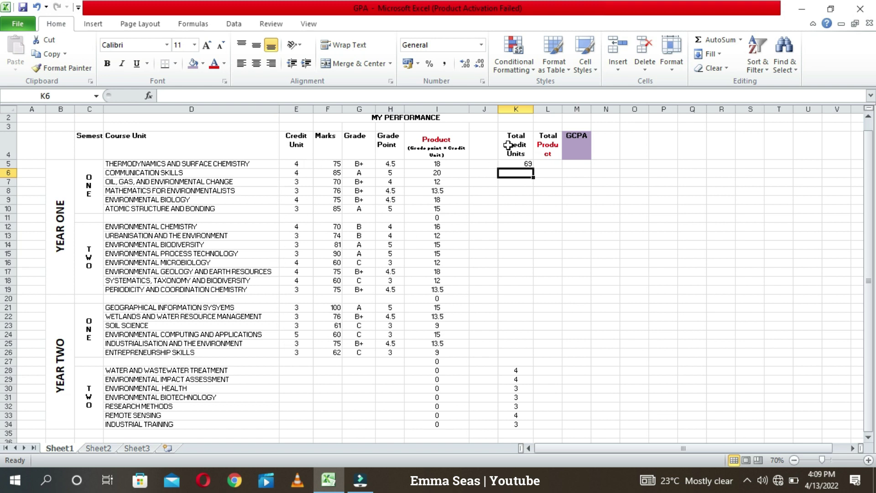
- Widen column L to fit the Total Product heading and total the products in L5 with a SUM of I5:I34
{"action": "left_click_drag", "start_coordinate": [564, 109], "coordinate": [566, 108]}
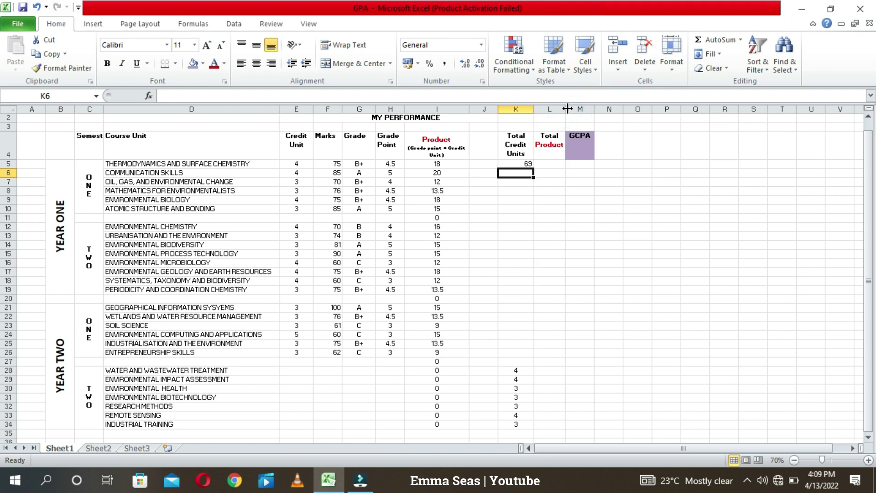
{"action": "left_click", "coordinate": [551, 165]}
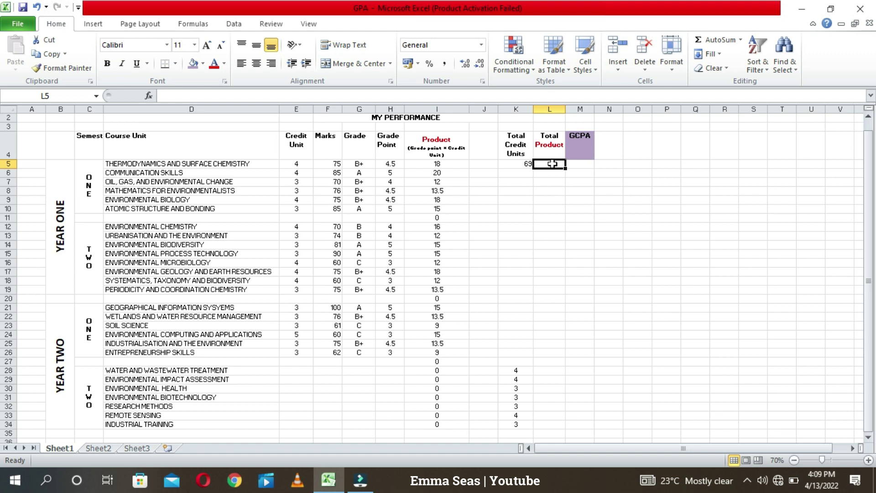
{"action": "type", "text": "="}
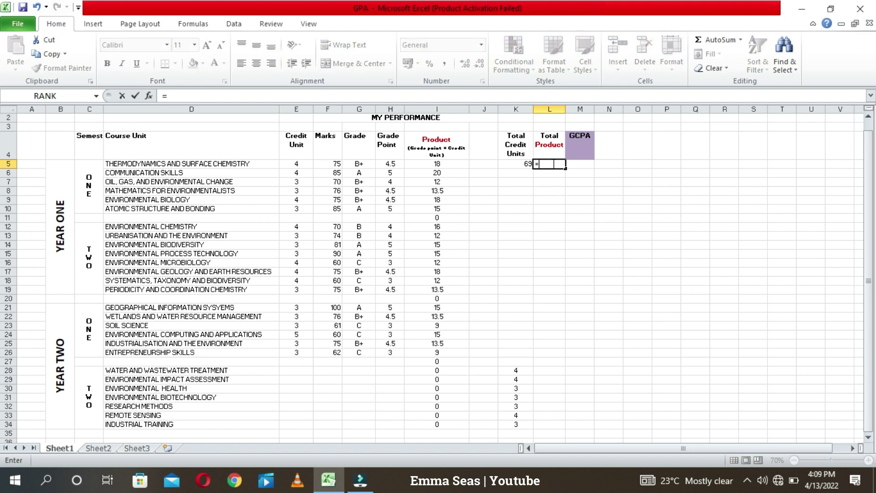
{"action": "type", "text": "P"}
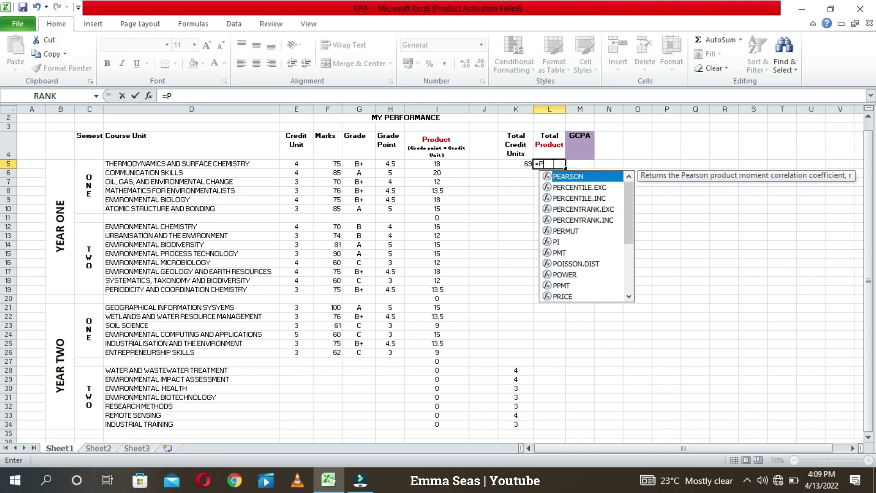
{"action": "key", "text": "BackSpace"}
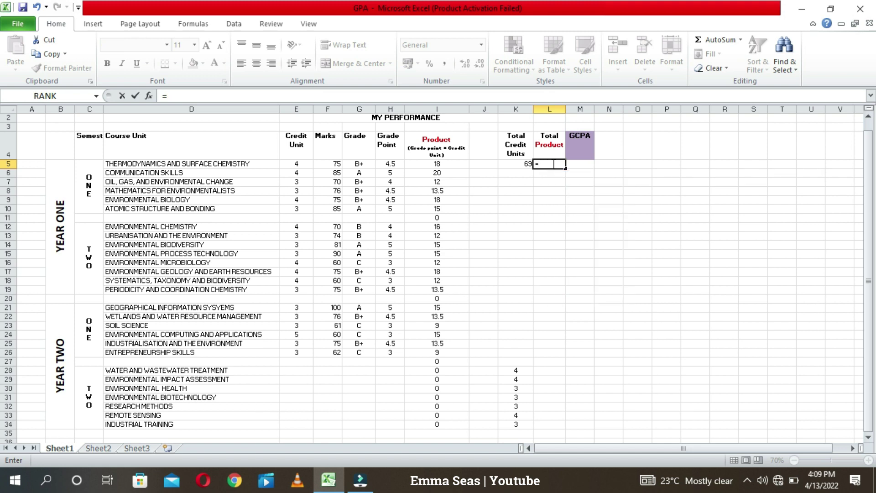
{"action": "type", "text": "SUM"}
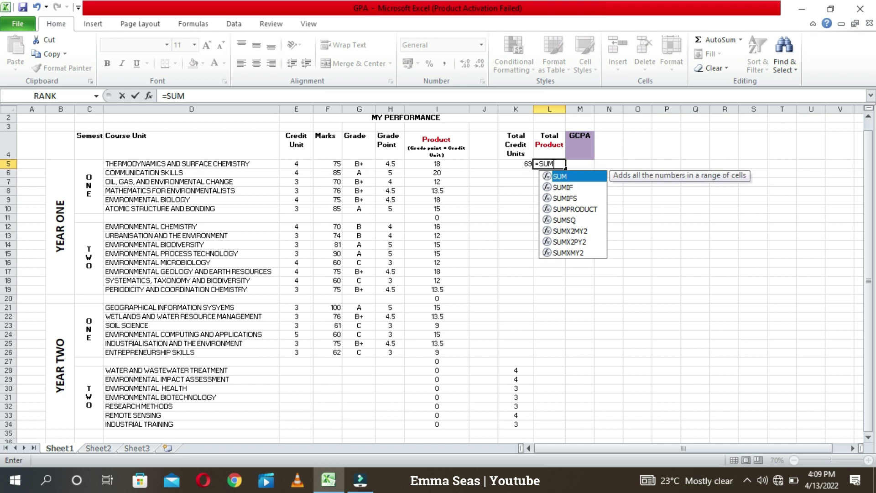
{"action": "type", "text": "("}
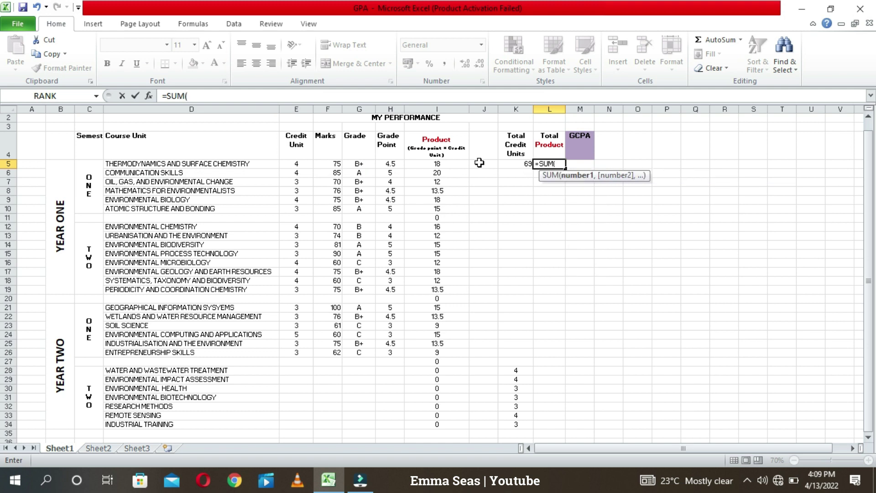
{"action": "left_click_drag", "start_coordinate": [446, 163], "coordinate": [450, 422]}
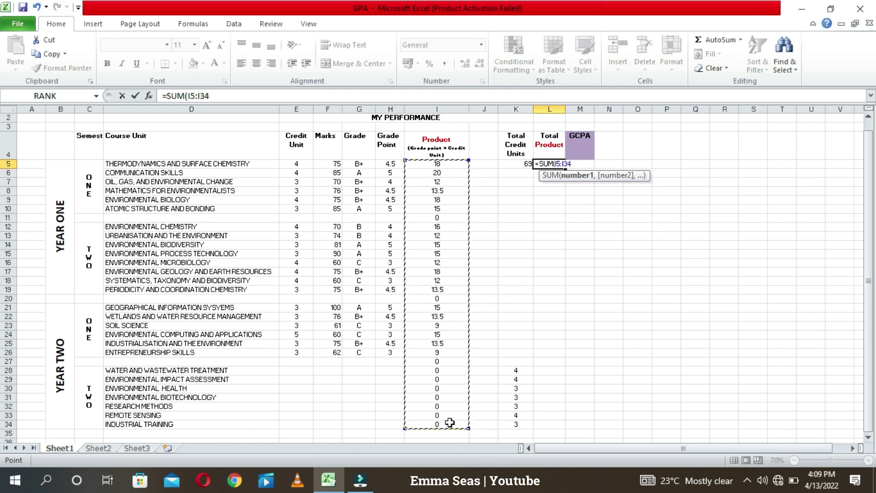
{"action": "key", "text": "Return"}
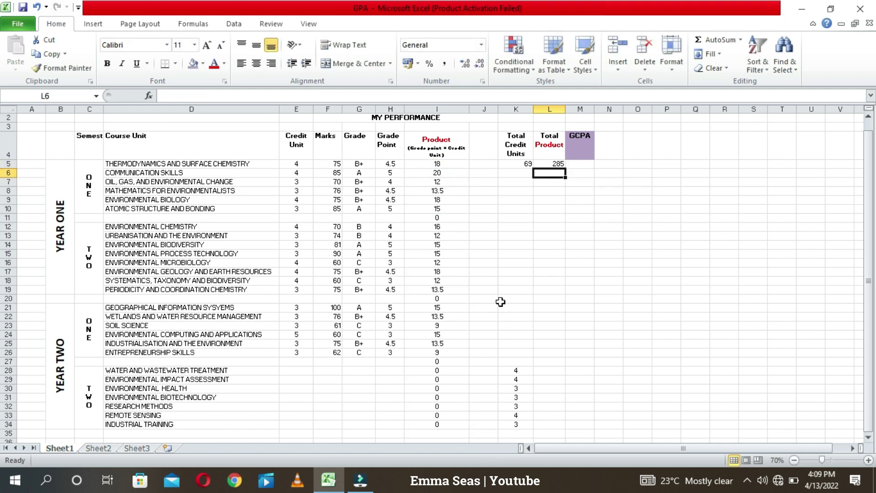
- Correct the heading in M4 to read CGPA
{"action": "left_click", "coordinate": [584, 162]}
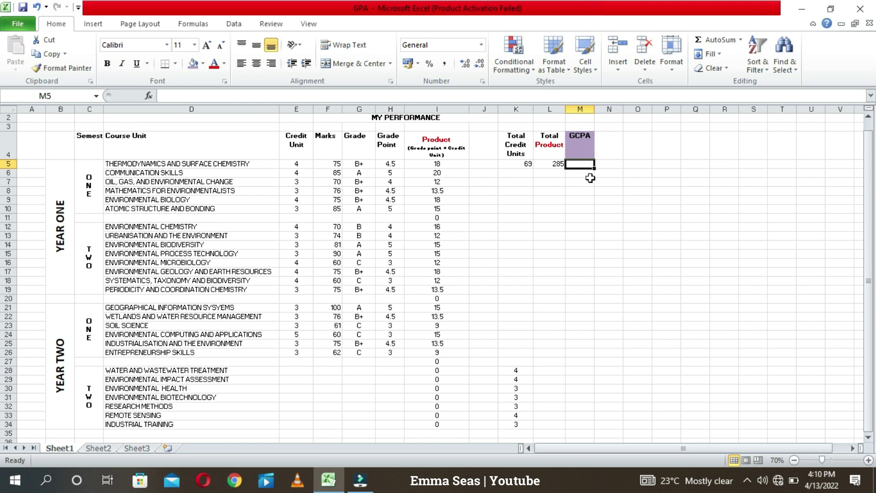
{"action": "left_click", "coordinate": [589, 148]}
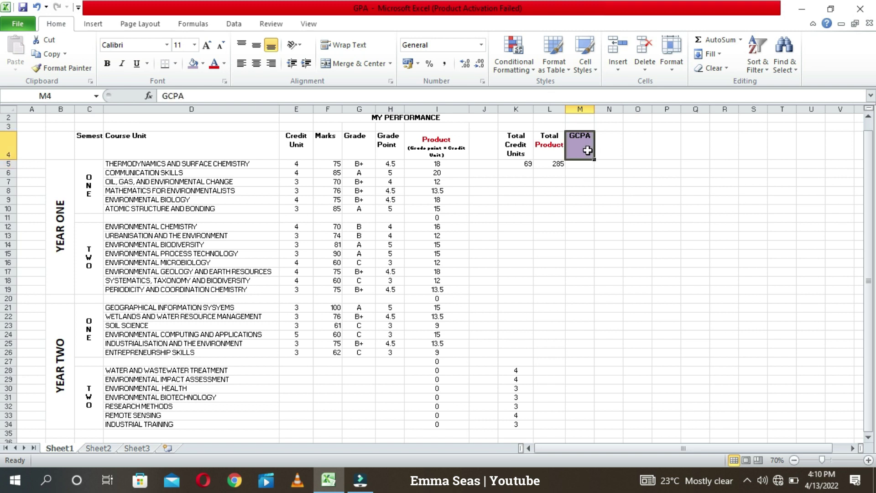
{"action": "left_click", "coordinate": [172, 97]}
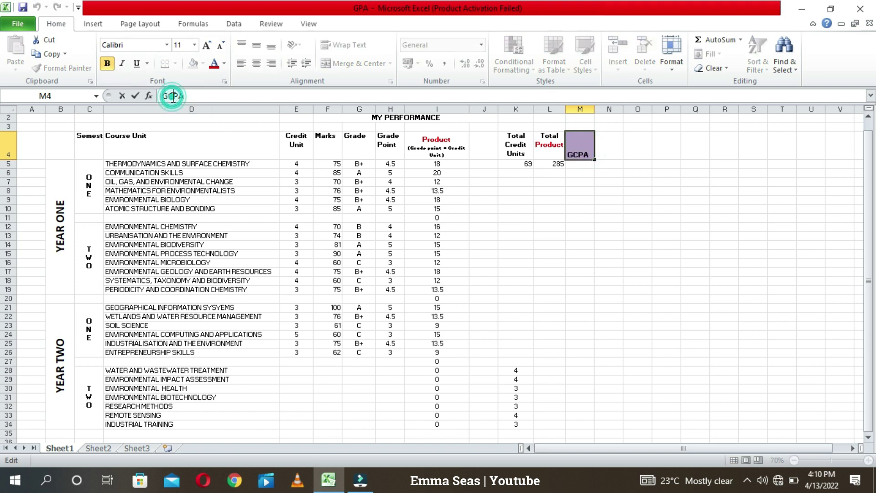
{"action": "key", "text": "BackSpace"}
{"action": "key", "text": "BackSpace"}
{"action": "type", "text": "CG"}
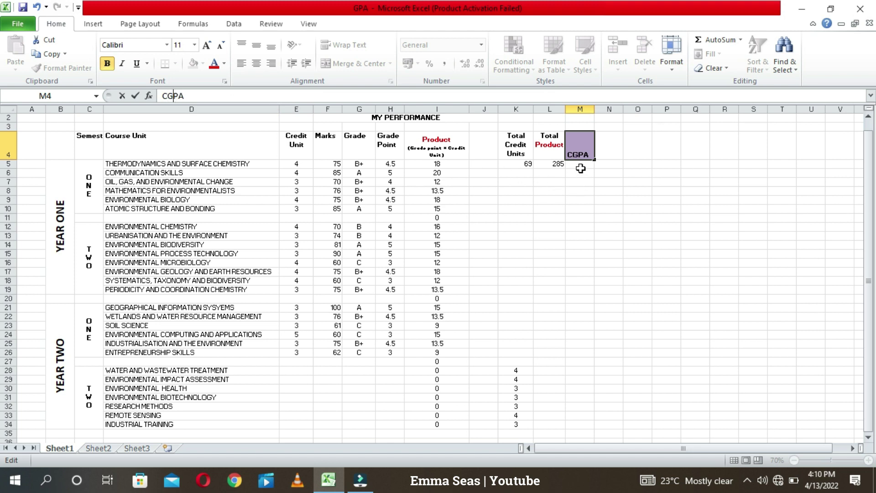
- Calculate the CGPA in M5 by dividing the total product in L5 by the total credit units in K5
{"action": "left_click", "coordinate": [579, 165]}
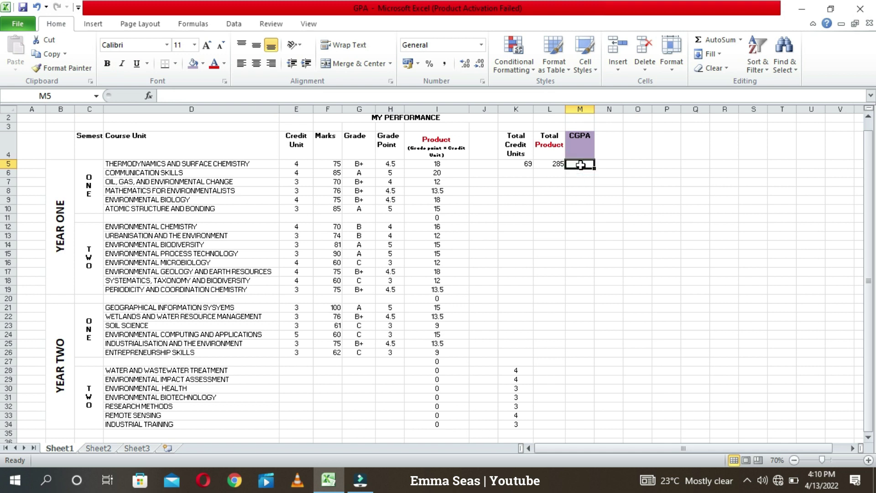
{"action": "type", "text": "="}
{"action": "left_click", "coordinate": [550, 165]}
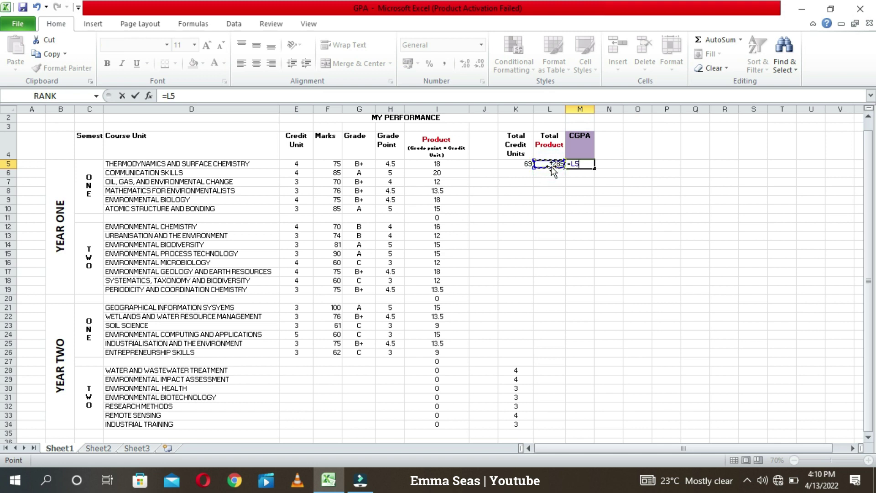
{"action": "type", "text": "/"}
{"action": "left_click", "coordinate": [518, 166]}
{"action": "key", "text": "Return"}
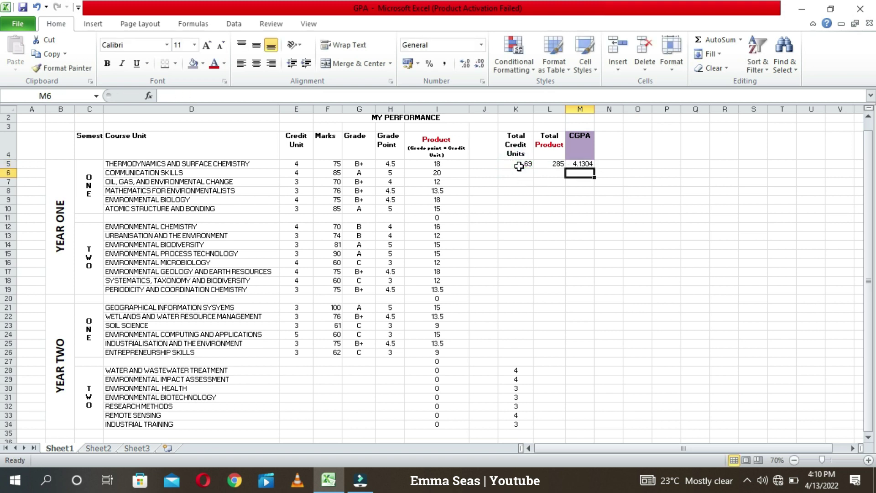
- Make the CGPA result in M5 bold
{"action": "left_click", "coordinate": [598, 182]}
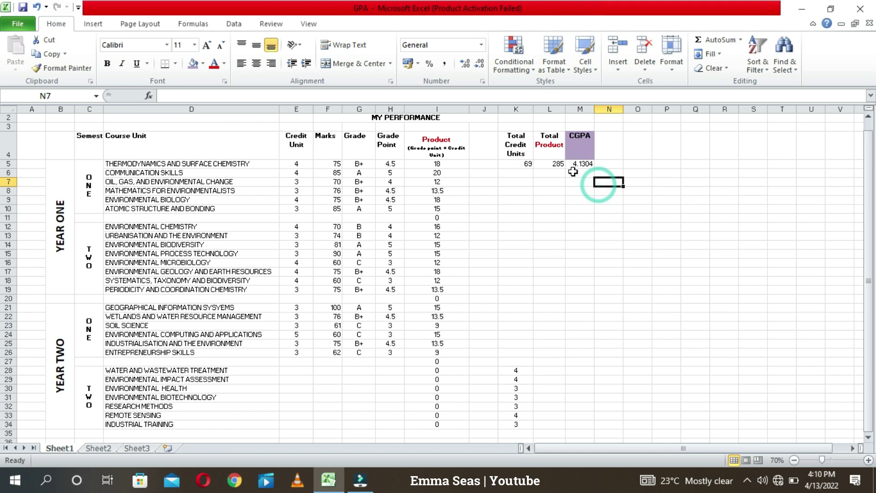
{"action": "left_click", "coordinate": [579, 166]}
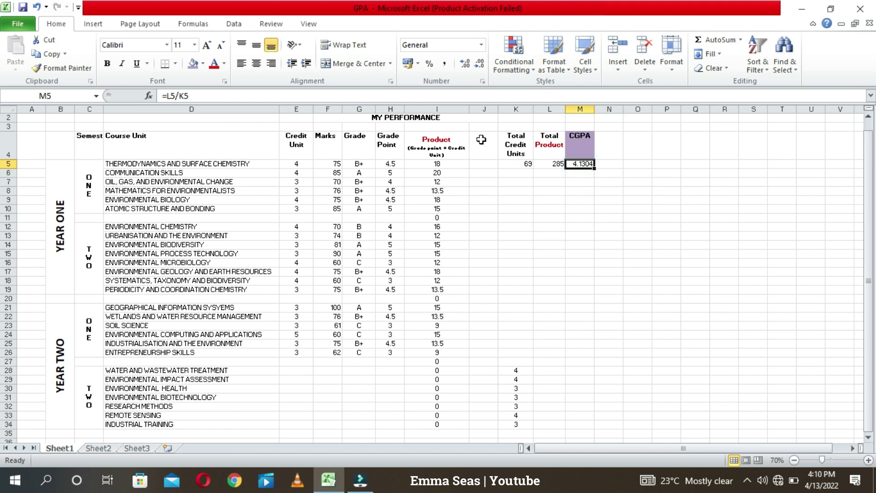
{"action": "left_click", "coordinate": [107, 63]}
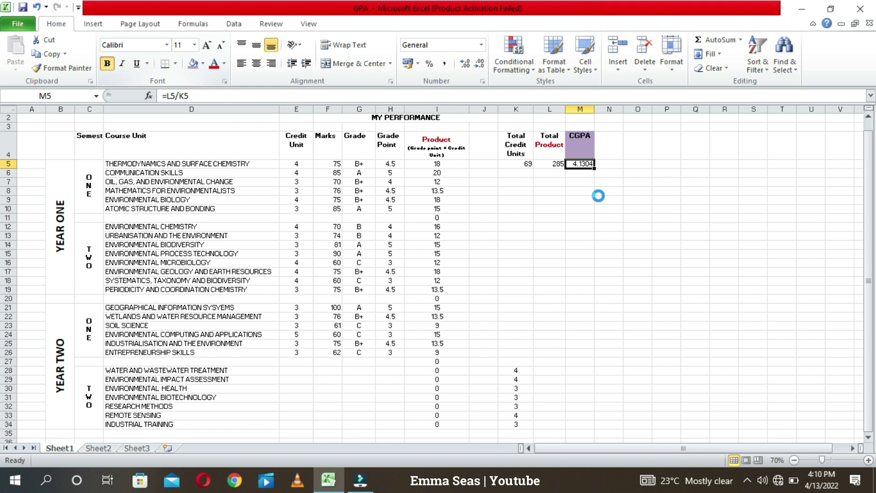
{"action": "left_click", "coordinate": [581, 190]}
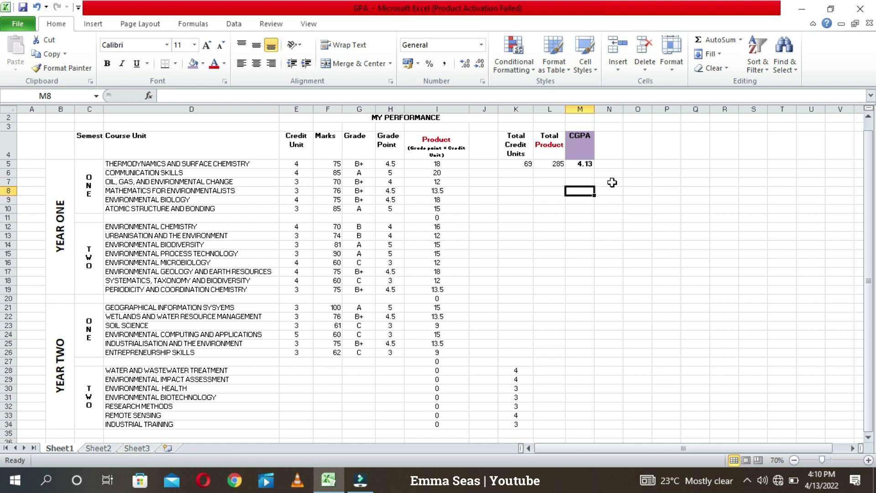
{"action": "left_click", "coordinate": [582, 164]}
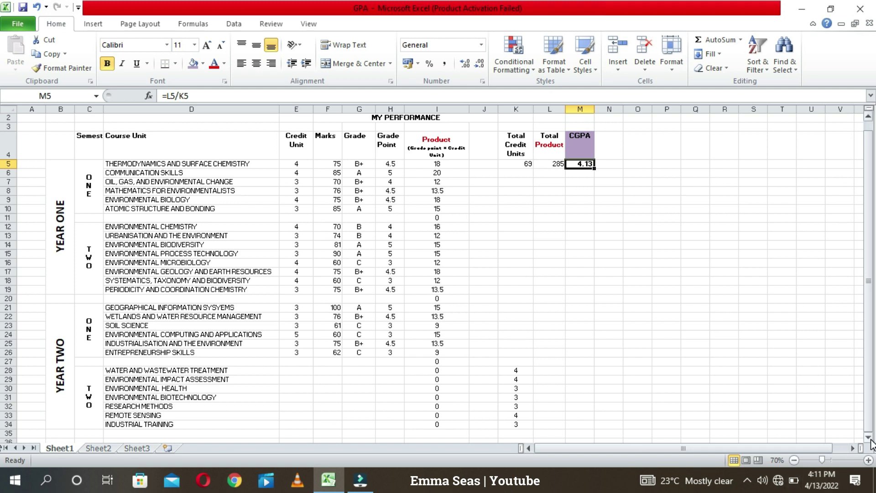
{"action": "left_click", "coordinate": [869, 439]}
{"action": "left_click", "coordinate": [869, 438]}
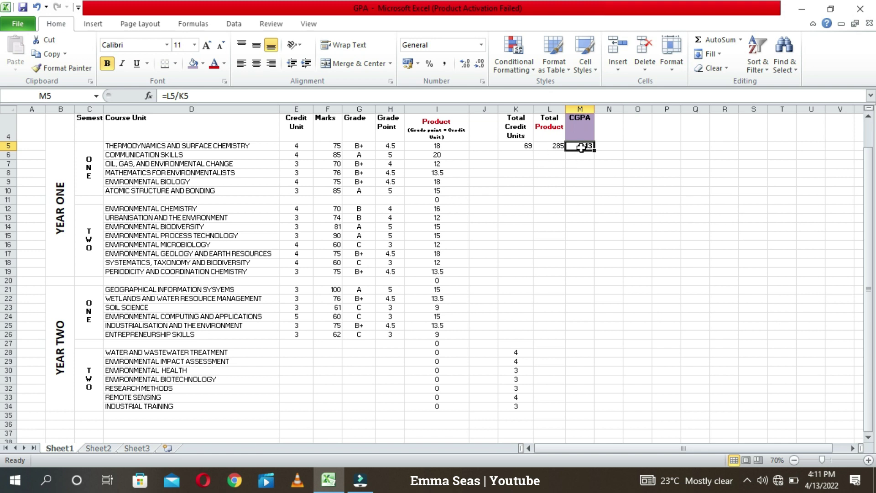
{"action": "left_click", "coordinate": [589, 157]}
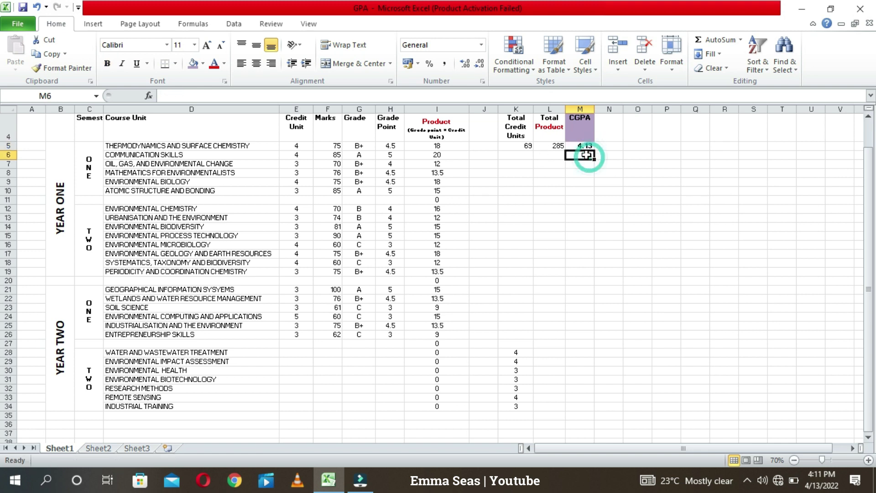
{"action": "left_click", "coordinate": [586, 147]}
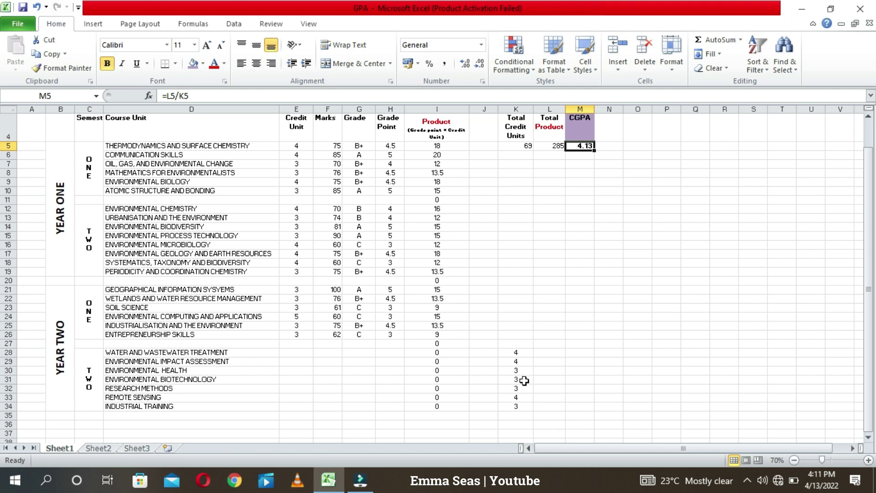
- Try a credit unit of 4 for Water and Wastewater Treatment in E28, and clear the cell again
{"action": "left_click", "coordinate": [292, 353]}
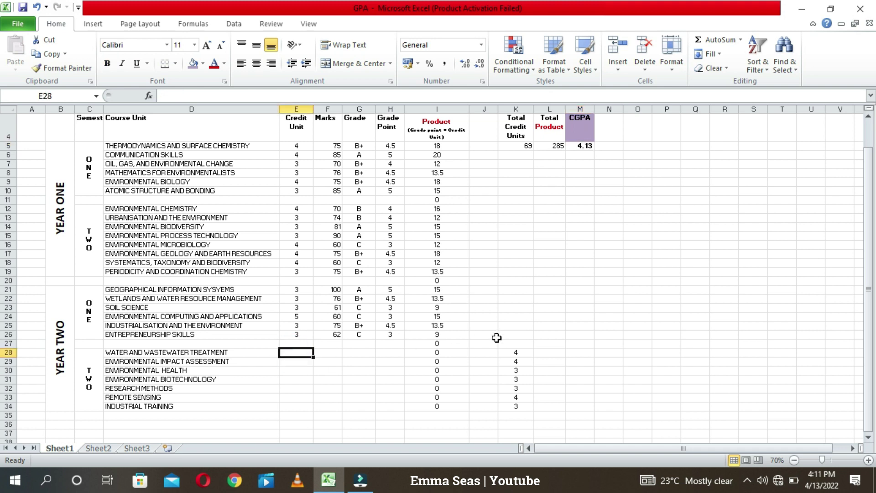
{"action": "left_click_drag", "start_coordinate": [511, 351], "coordinate": [514, 404]}
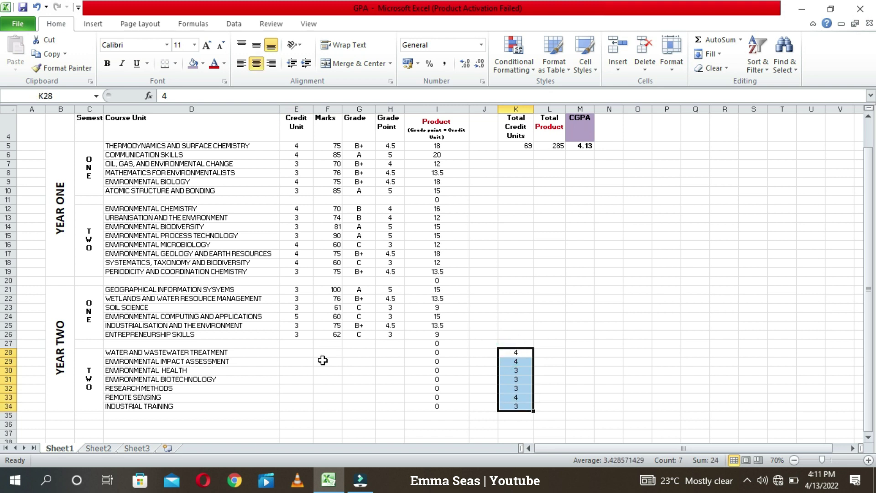
{"action": "left_click", "coordinate": [304, 352]}
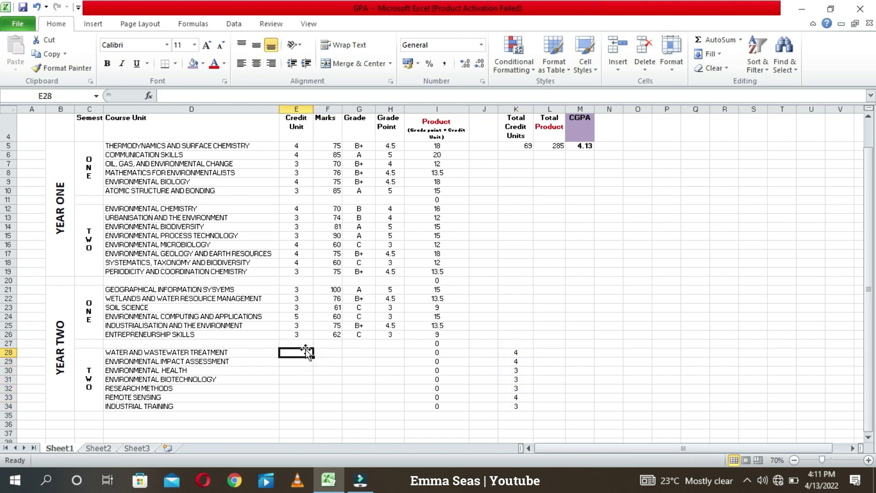
{"action": "type", "text": "4"}
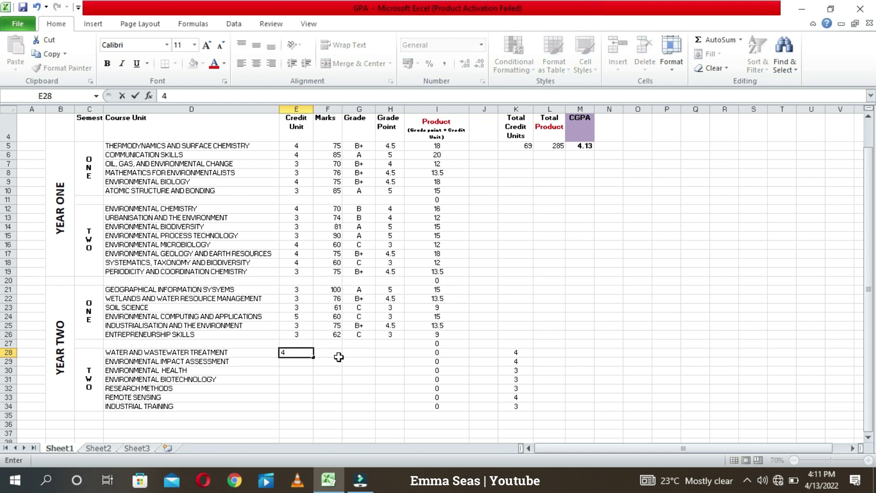
{"action": "left_click", "coordinate": [339, 356]}
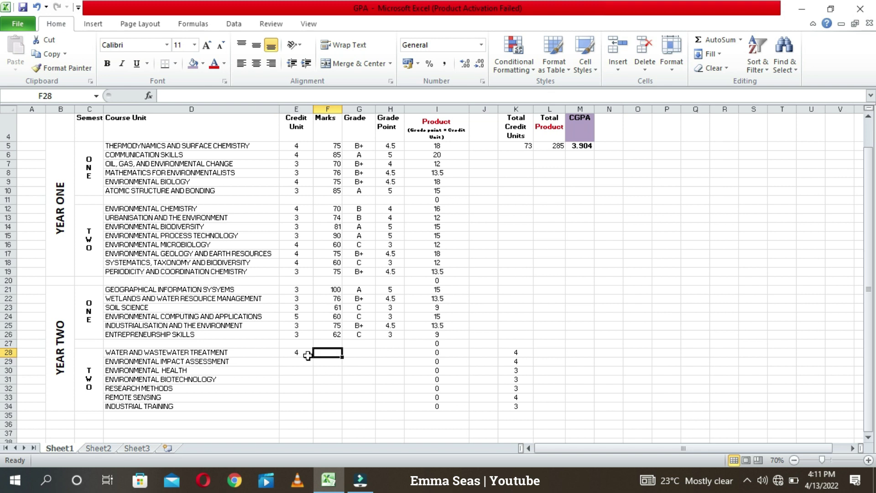
{"action": "left_click", "coordinate": [294, 352]}
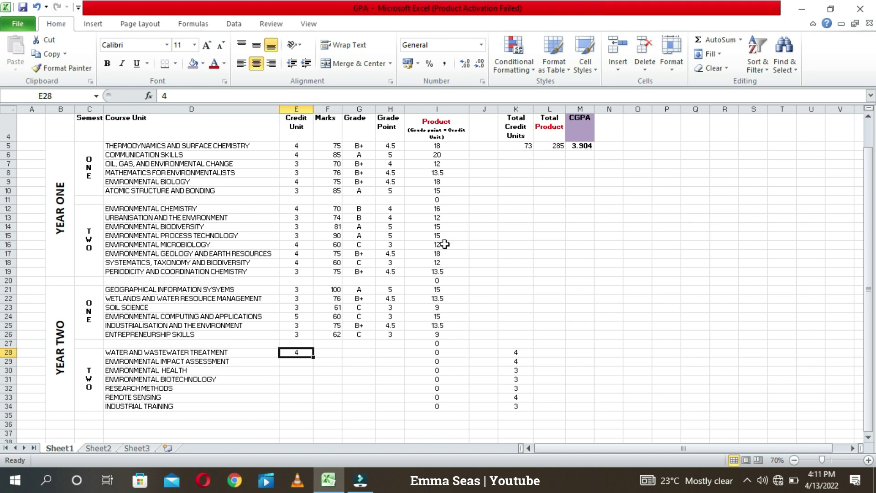
{"action": "key", "text": "Delete"}
{"action": "left_click", "coordinate": [511, 335]}
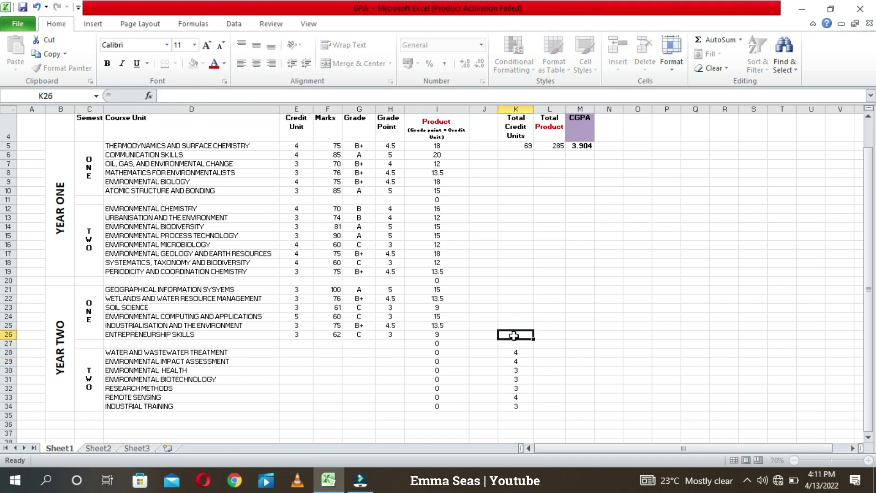
- Enter 4 as the credit unit for Water and Wastewater Treatment in E28, and shade the set-aside units in K28:K34 purple
{"action": "left_click", "coordinate": [296, 355]}
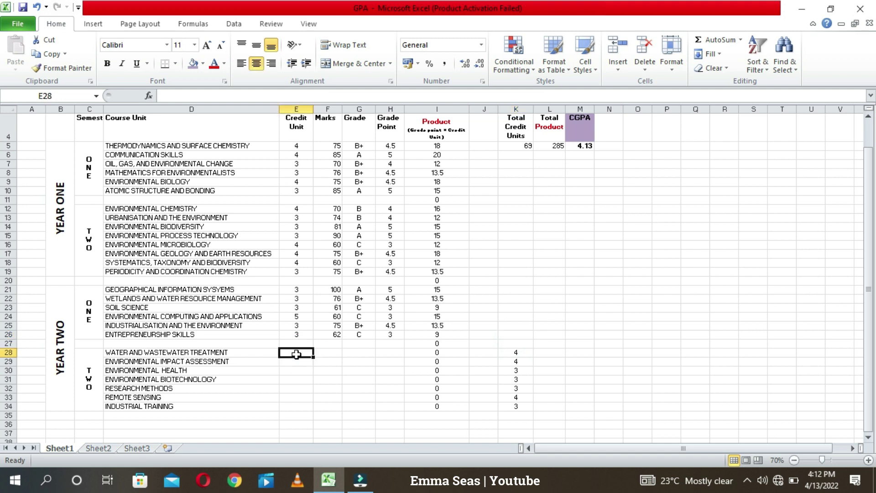
{"action": "type", "text": "4"}
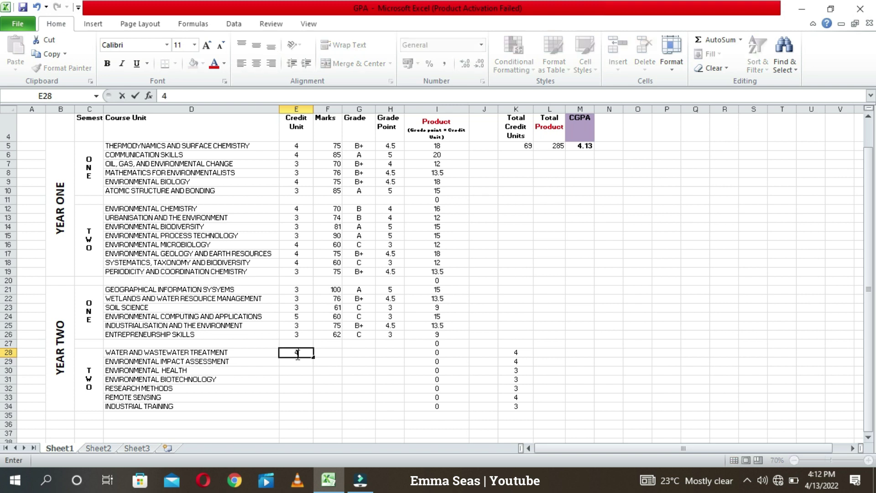
{"action": "left_click_drag", "start_coordinate": [521, 355], "coordinate": [521, 403]}
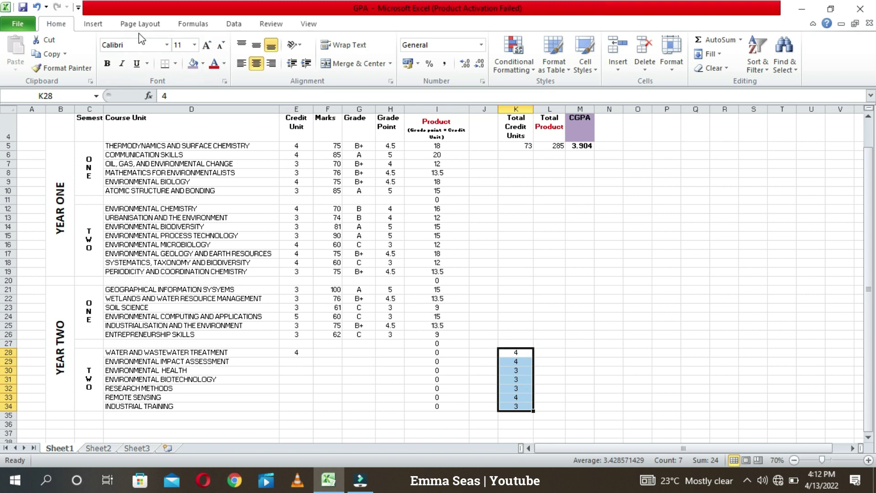
{"action": "left_click", "coordinate": [203, 64]}
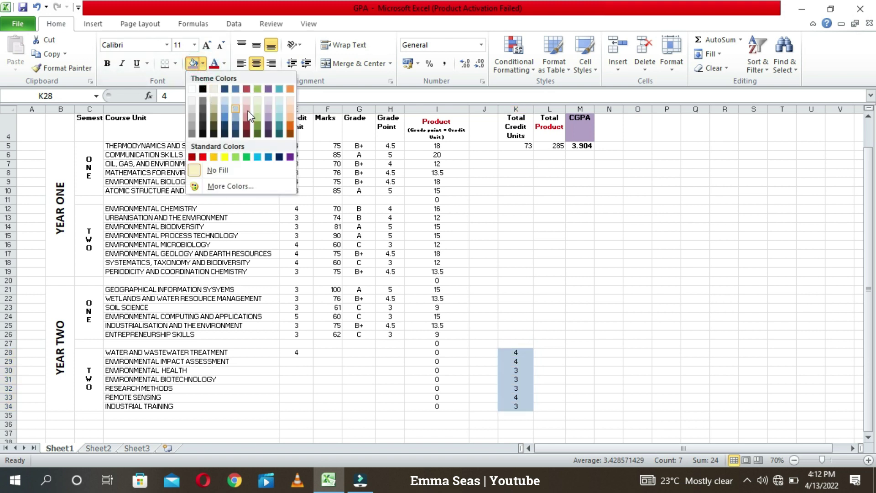
{"action": "left_click", "coordinate": [269, 115]}
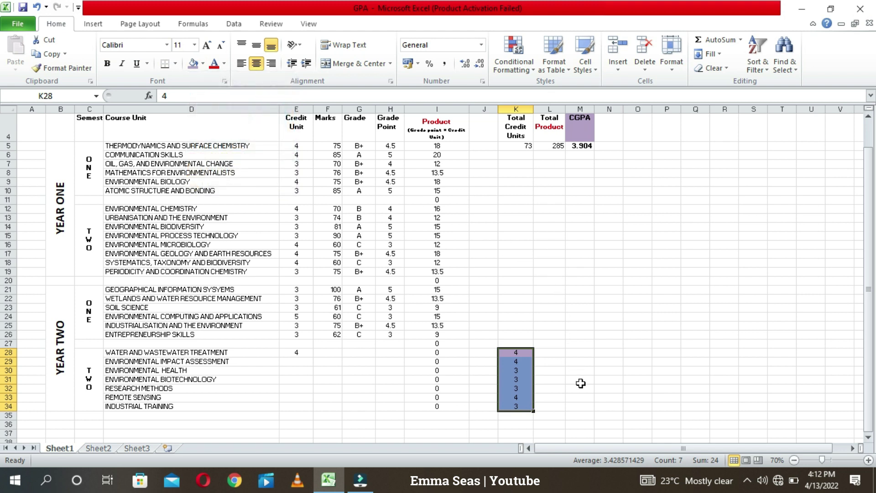
{"action": "left_click", "coordinate": [580, 383]}
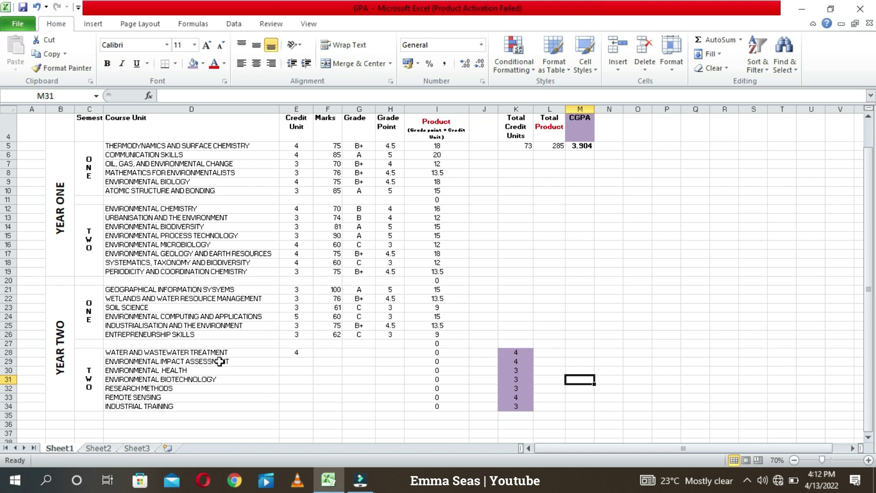
- Enter marks of 75, grade B+ and grade point 4.5 for Water and Wastewater Treatment in row 28
{"action": "left_click", "coordinate": [323, 354]}
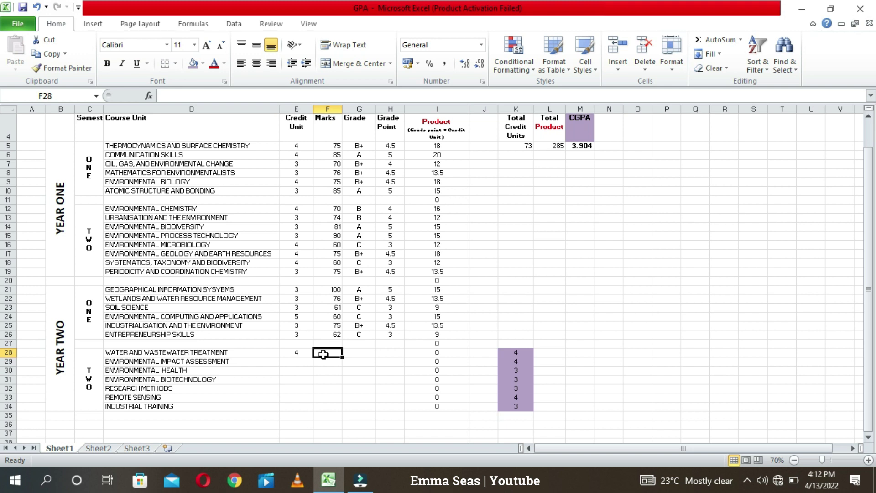
{"action": "type", "text": "75"}
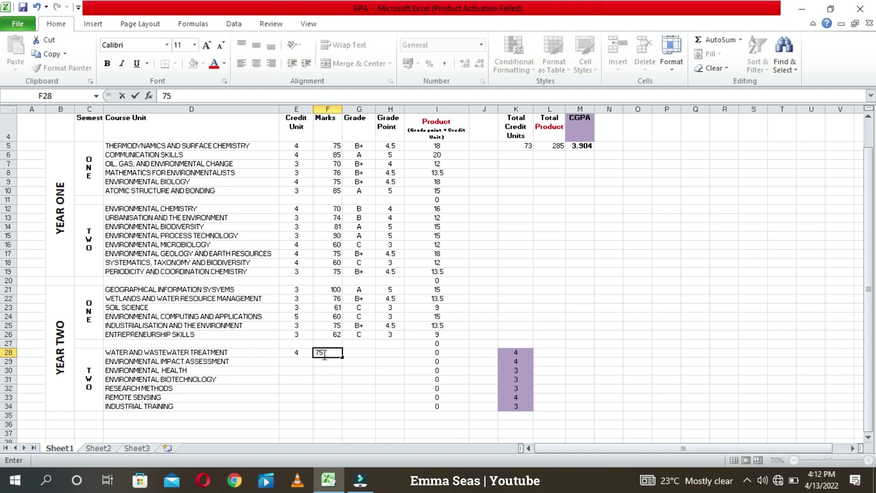
{"action": "left_click", "coordinate": [360, 351]}
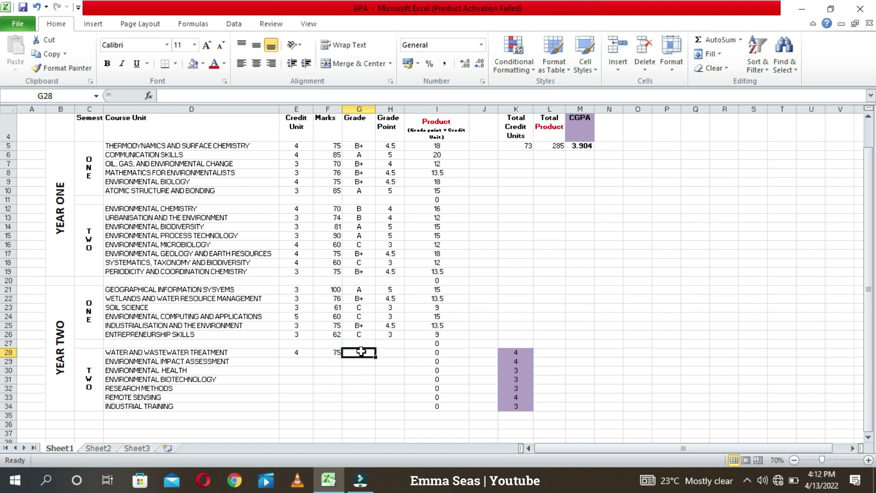
{"action": "type", "text": "B"}
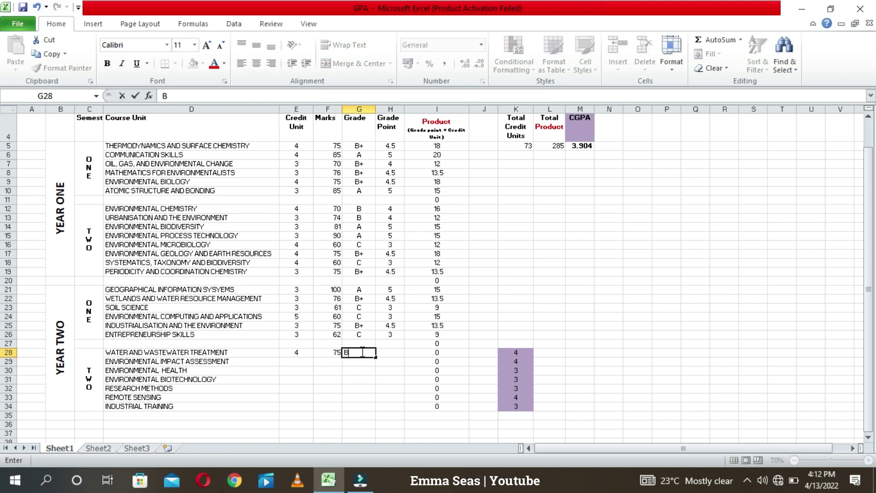
{"action": "type", "text": "+"}
{"action": "left_click", "coordinate": [389, 355]}
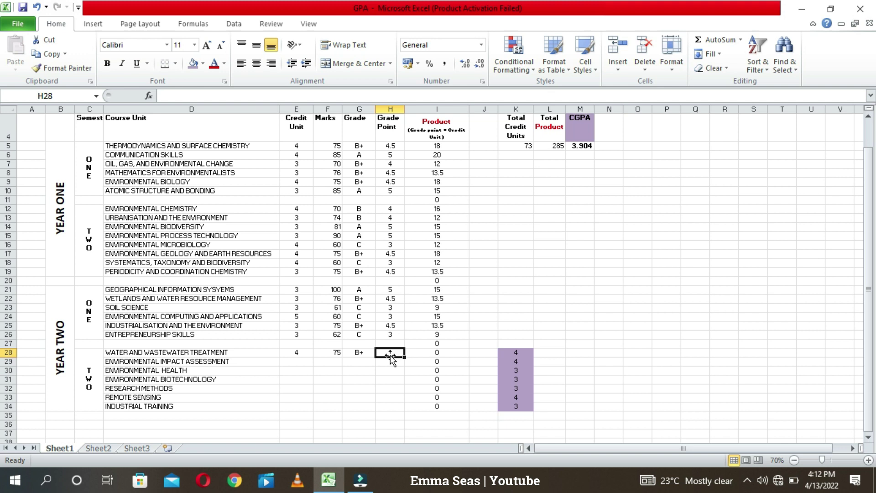
{"action": "type", "text": "4.5"}
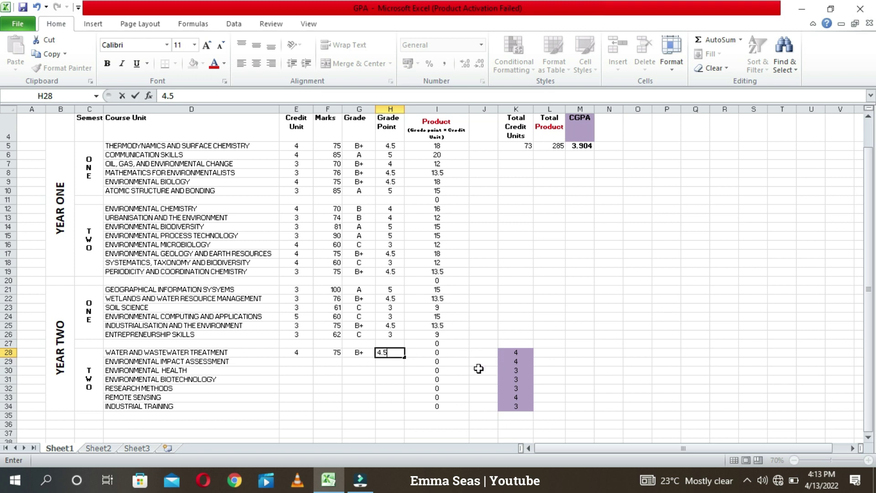
{"action": "left_click", "coordinate": [478, 369]}
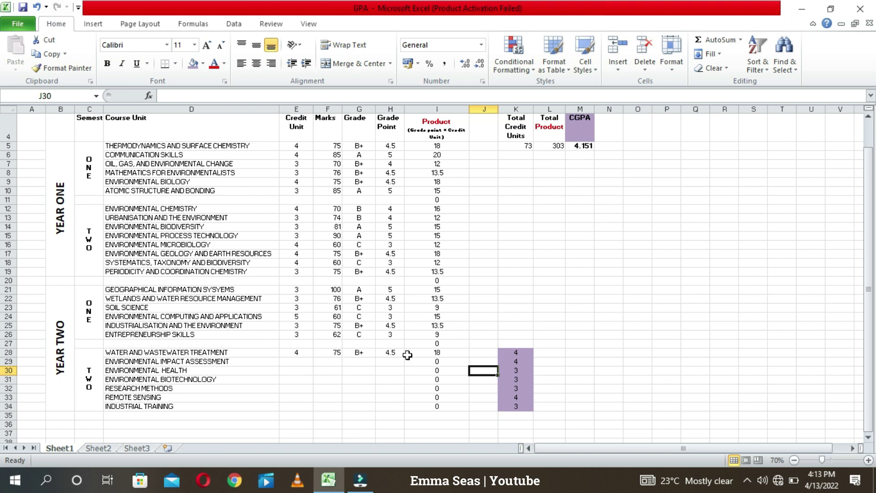
- Clear the grade point in H28 and the credit unit in E28 for Water and Wastewater Treatment
{"action": "left_click", "coordinate": [389, 352]}
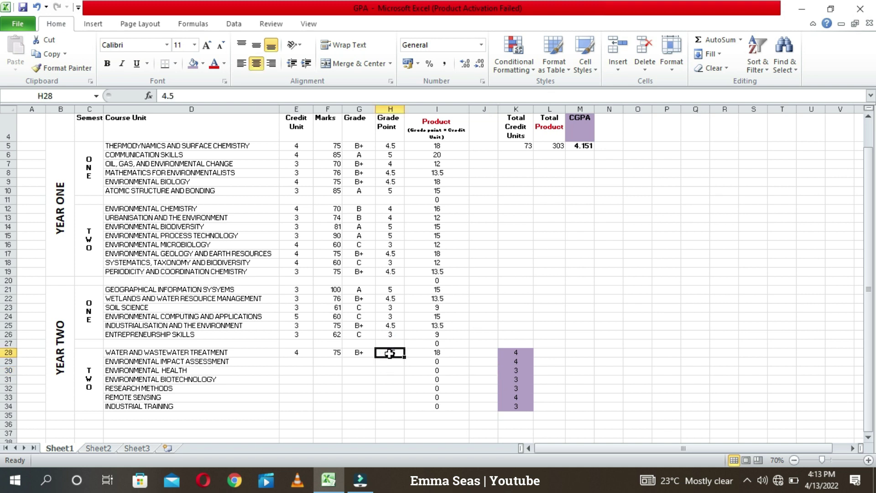
{"action": "key", "text": "Delete"}
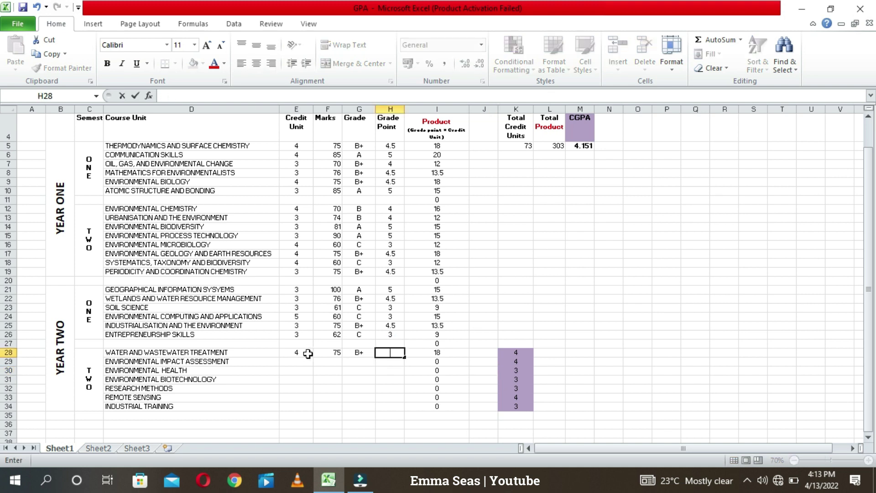
{"action": "left_click", "coordinate": [306, 353]}
{"action": "key", "text": "Delete"}
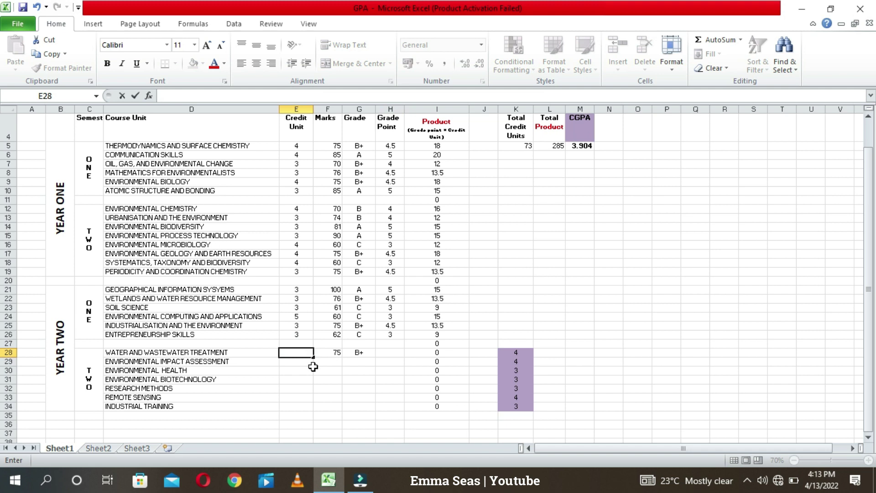
{"action": "left_click", "coordinate": [347, 390]}
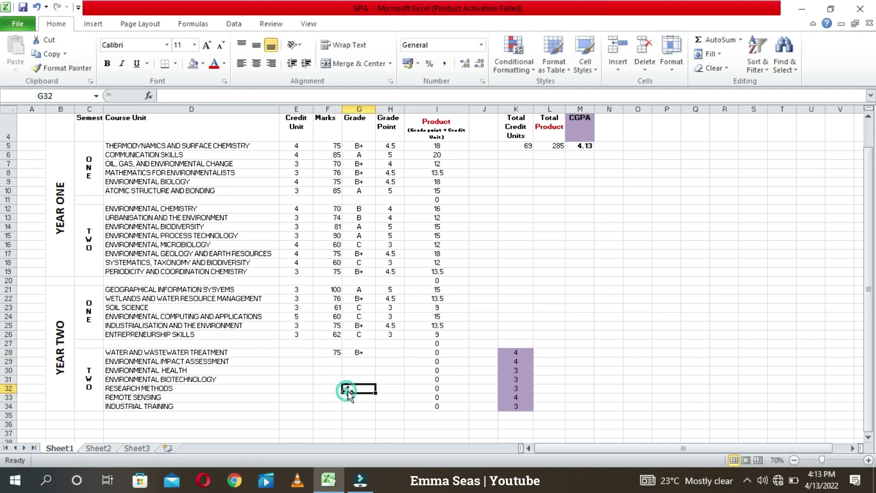
- Re-enter credit unit 4 in E28 and grade point 4.5 in H28 for Water and Wastewater Treatment
{"action": "left_click", "coordinate": [299, 354]}
{"action": "type", "text": "4"}
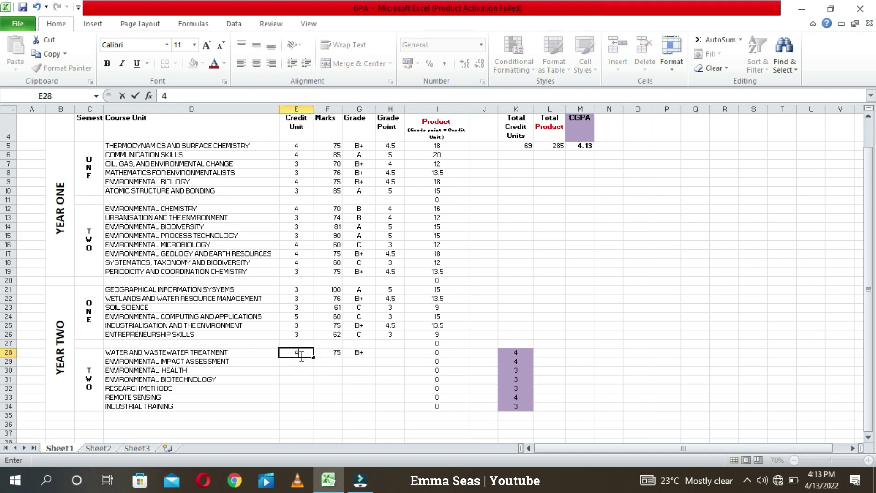
{"action": "left_click", "coordinate": [389, 352]}
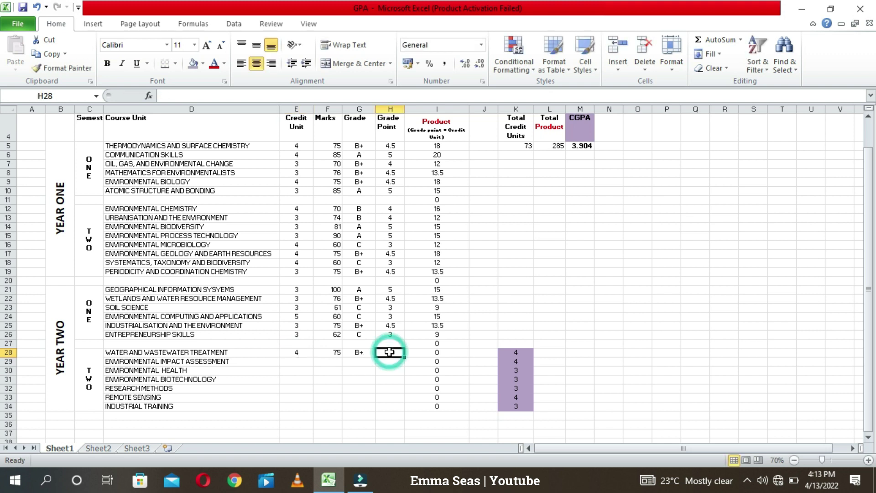
{"action": "type", "text": "4.5"}
{"action": "left_click", "coordinate": [596, 369]}
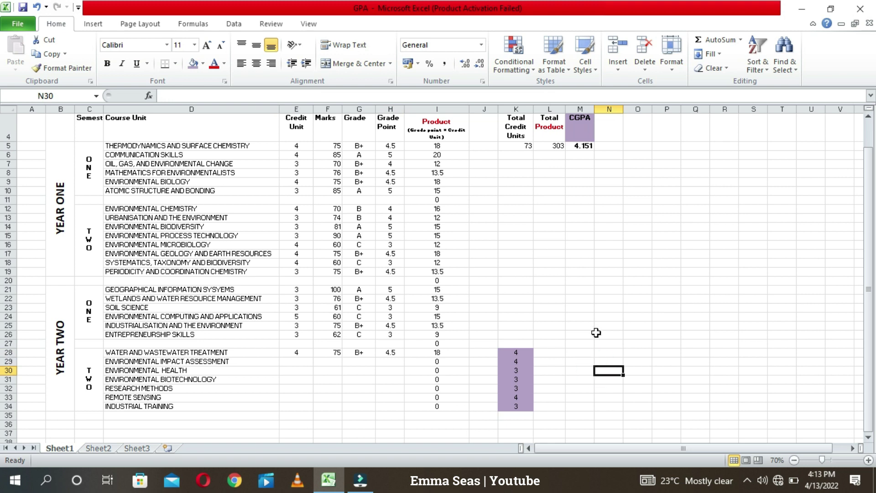
- Fill in row 29 for Environmental Impact Assessment with credit unit 4, marks 90, grade A and grade point 5
{"action": "left_click", "coordinate": [295, 365]}
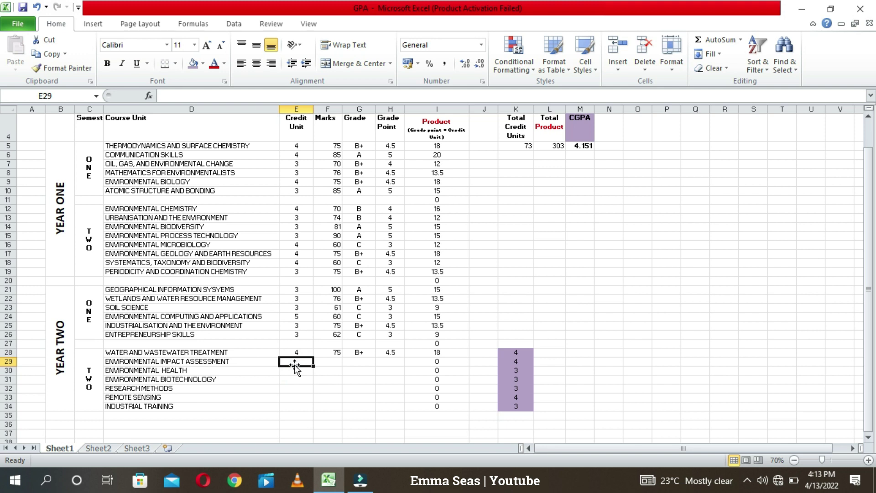
{"action": "type", "text": "4"}
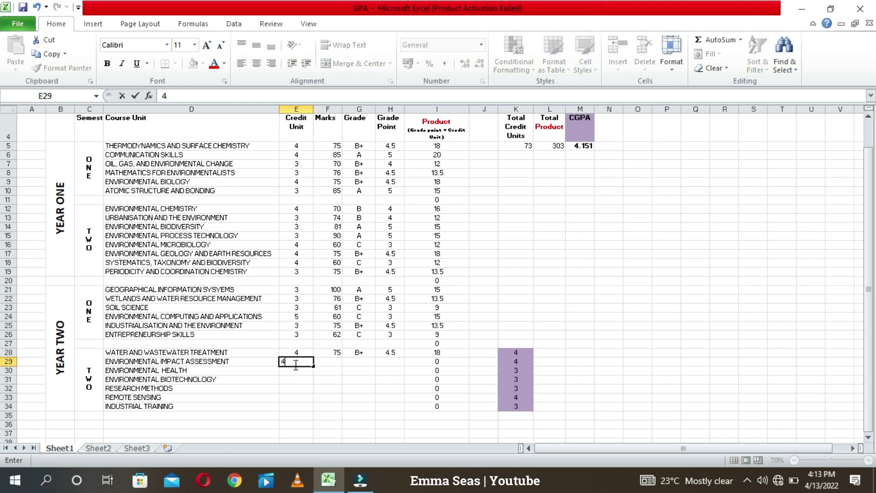
{"action": "left_click", "coordinate": [324, 365]}
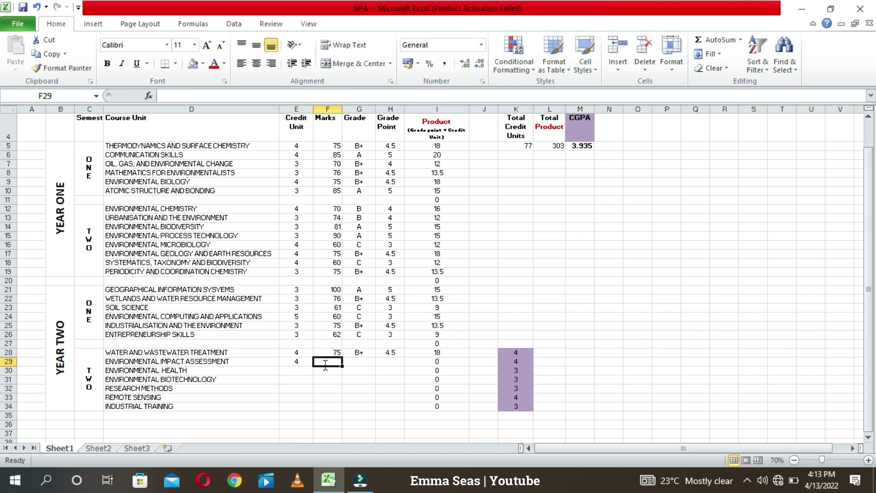
{"action": "type", "text": "90"}
{"action": "left_click", "coordinate": [368, 362]}
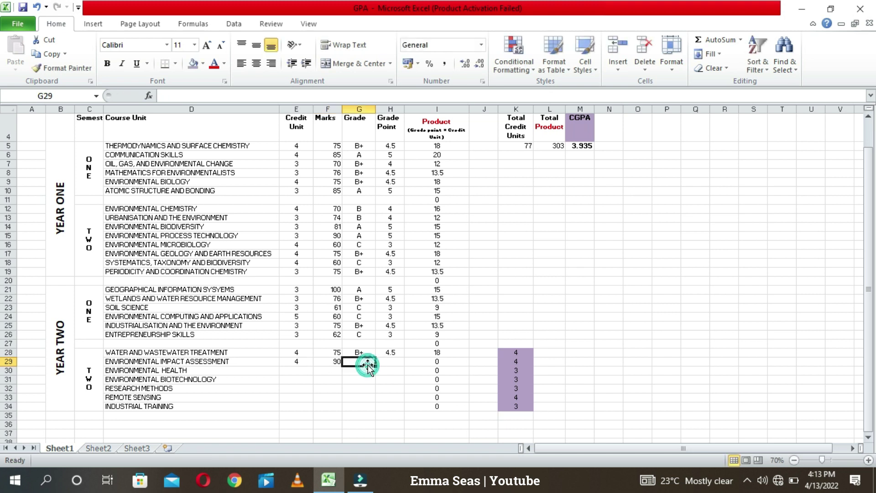
{"action": "type", "text": "A"}
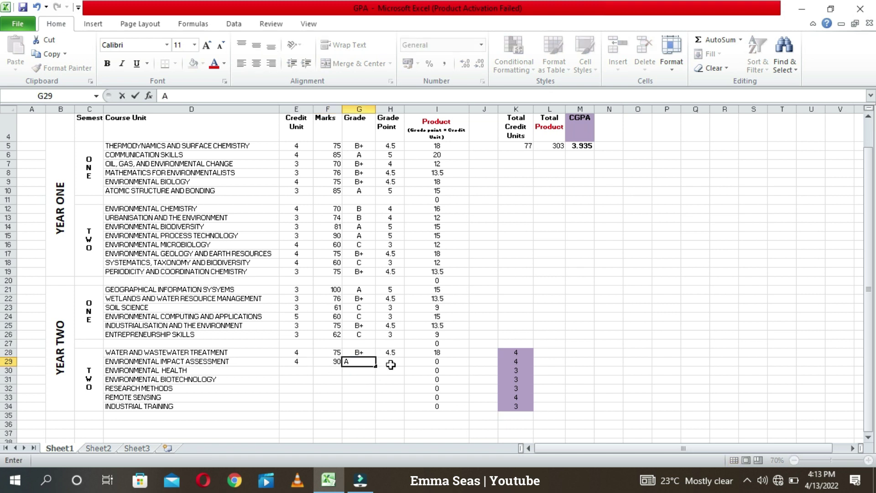
{"action": "left_click", "coordinate": [395, 363]}
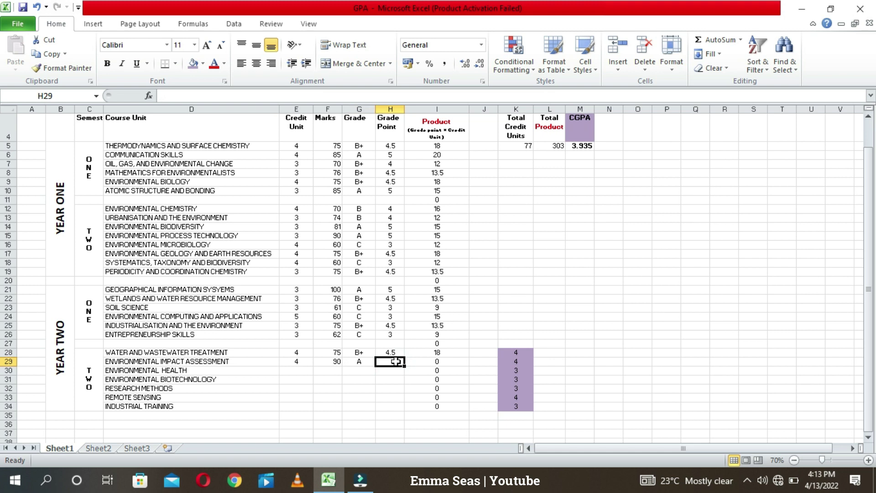
{"action": "type", "text": "5"}
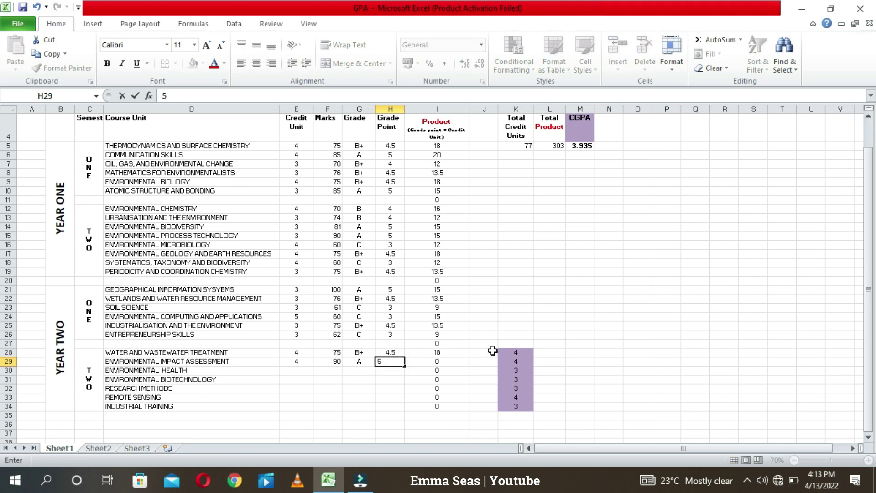
{"action": "left_click", "coordinate": [606, 155]}
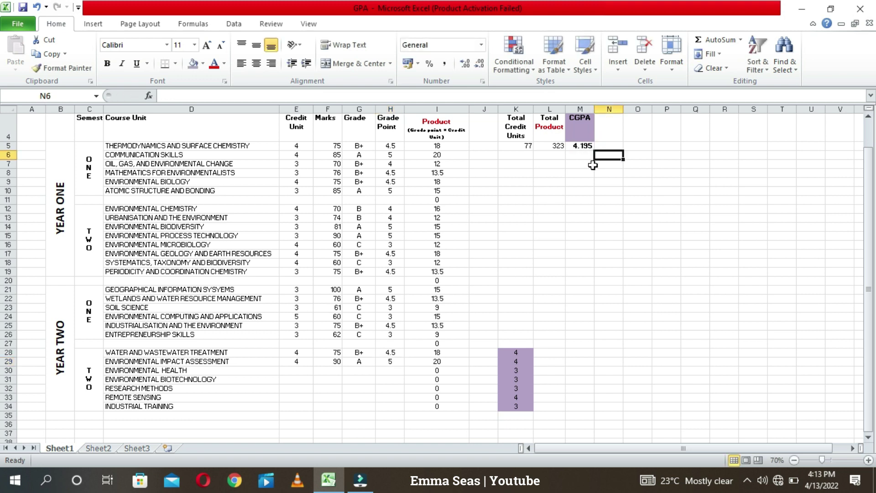
- Fill in row 30 for Environmental Health with credit unit 3, marks 70, grade B and grade point 4
{"action": "left_click", "coordinate": [301, 372]}
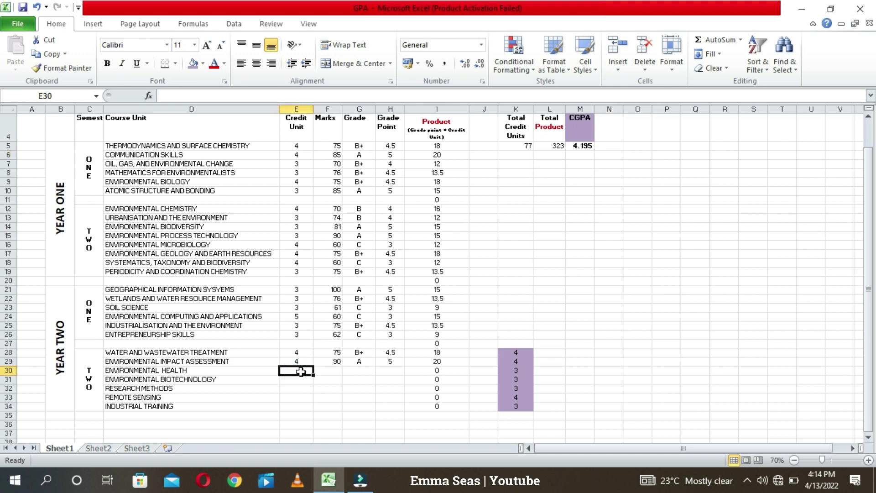
{"action": "type", "text": "3"}
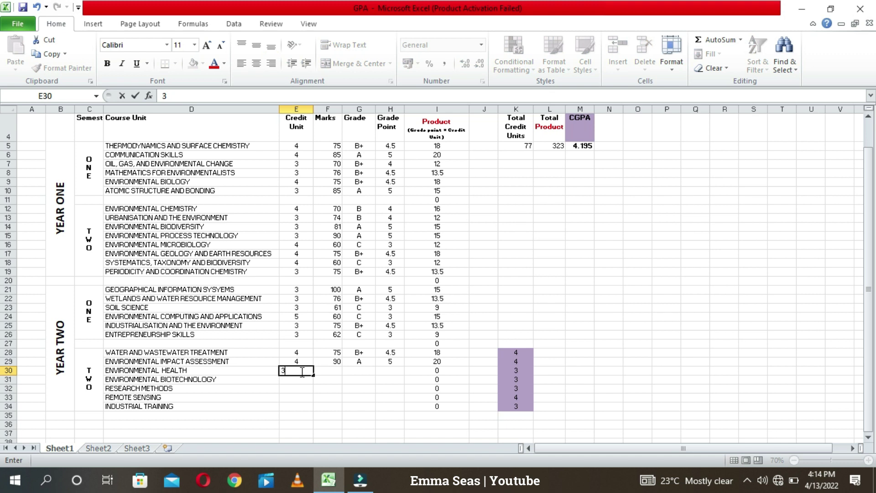
{"action": "left_click", "coordinate": [327, 374]}
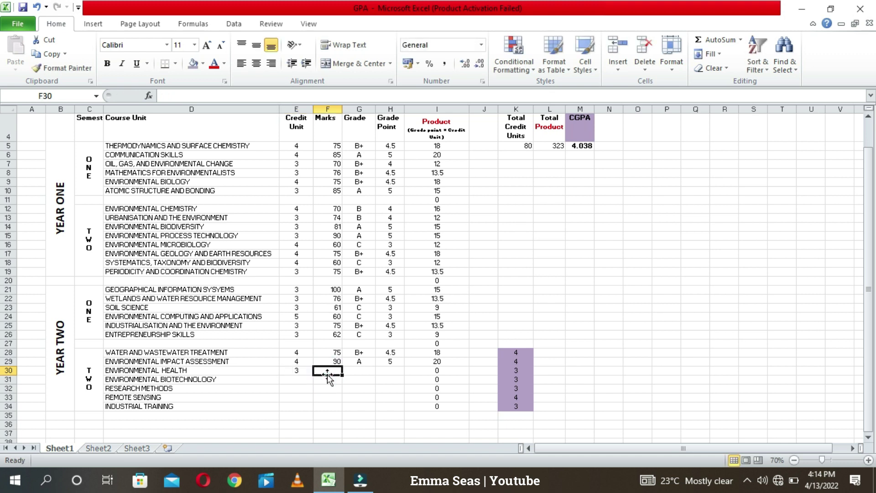
{"action": "type", "text": "70"}
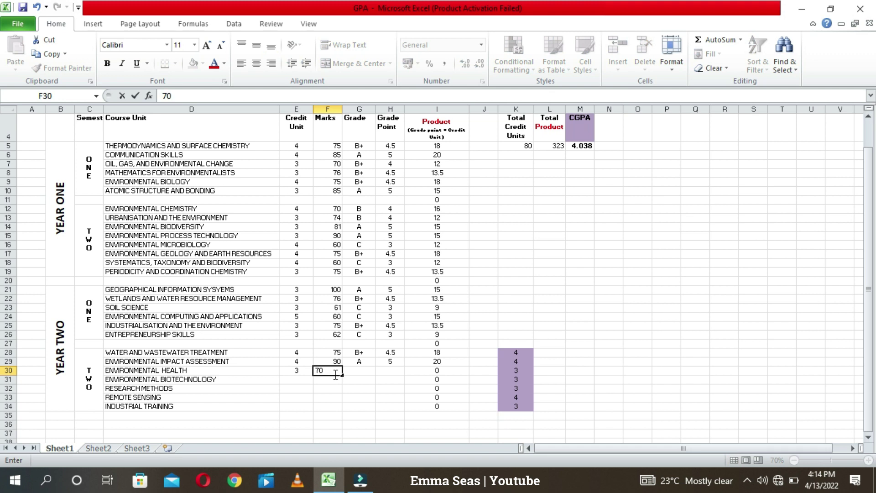
{"action": "left_click", "coordinate": [359, 370]}
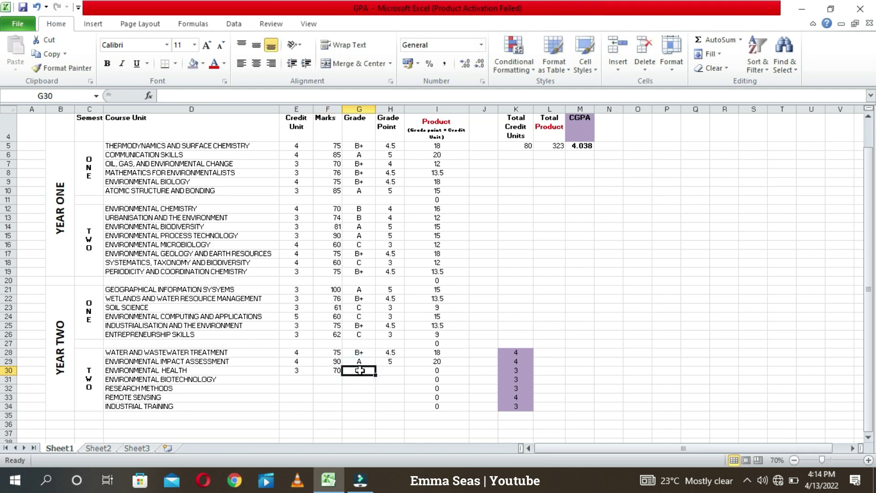
{"action": "type", "text": "B"}
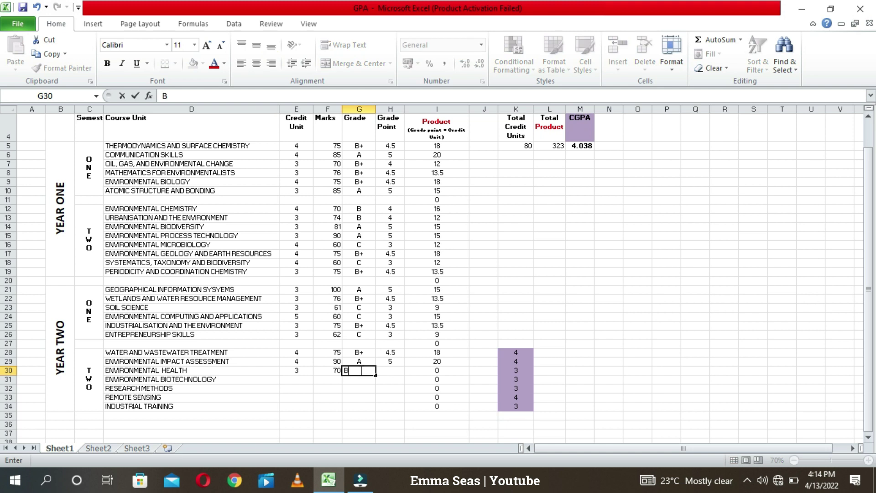
{"action": "left_click", "coordinate": [390, 371]}
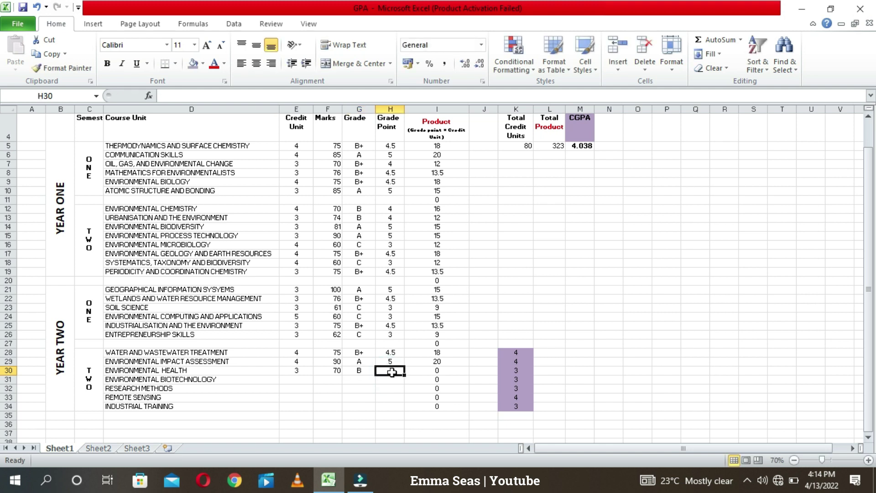
{"action": "type", "text": "4"}
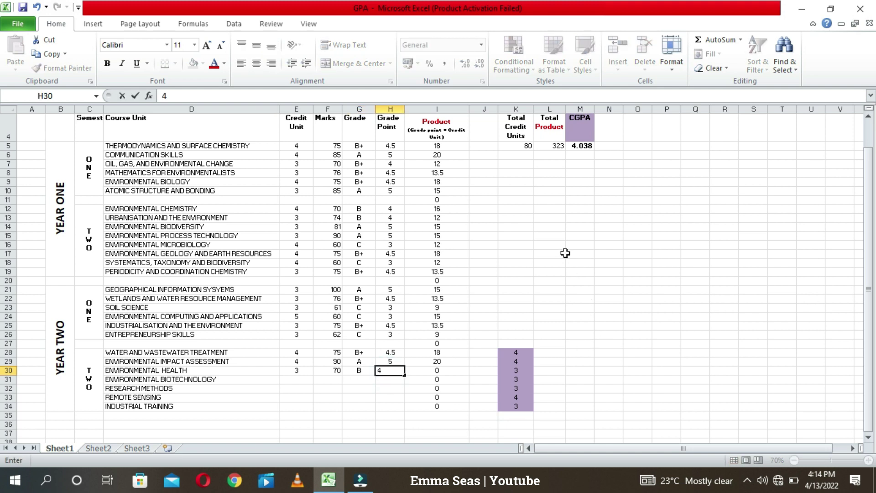
{"action": "left_click", "coordinate": [581, 204]}
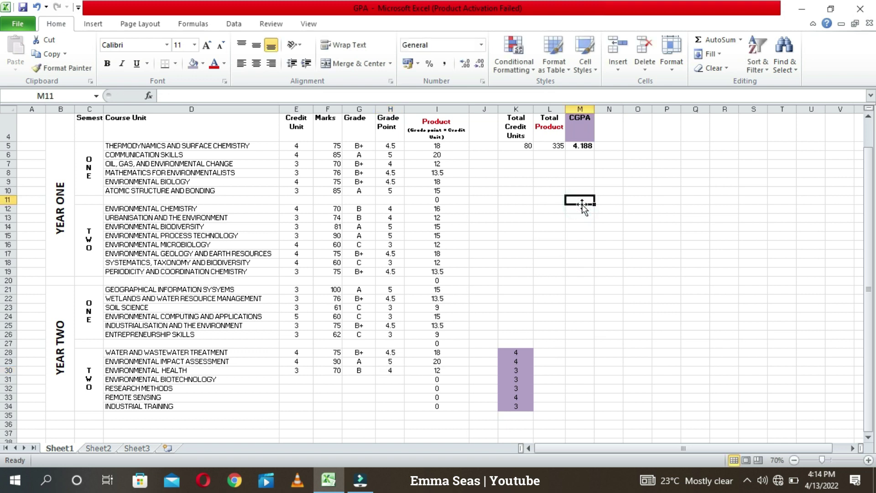
- Examine the total credit units, total product and CGPA cells in K5:M5
{"action": "left_click", "coordinate": [523, 146]}
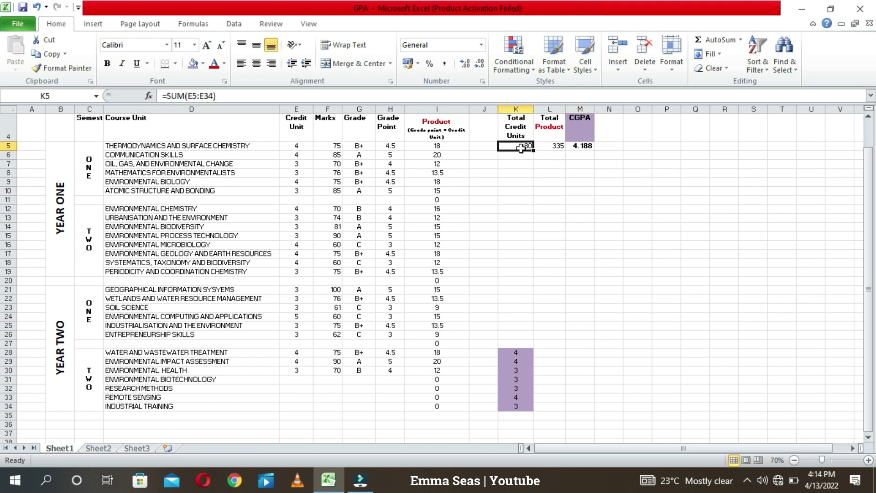
{"action": "left_click", "coordinate": [574, 147]}
{"action": "left_click", "coordinate": [553, 147]}
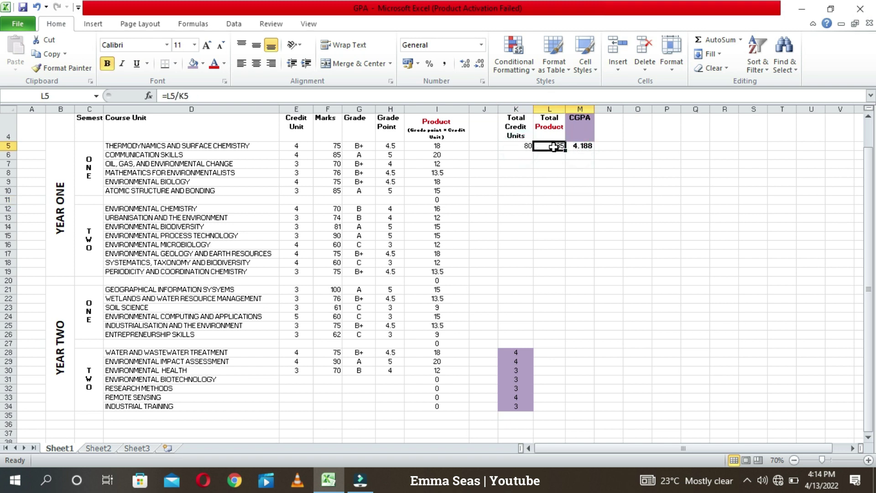
{"action": "left_click", "coordinate": [527, 147]}
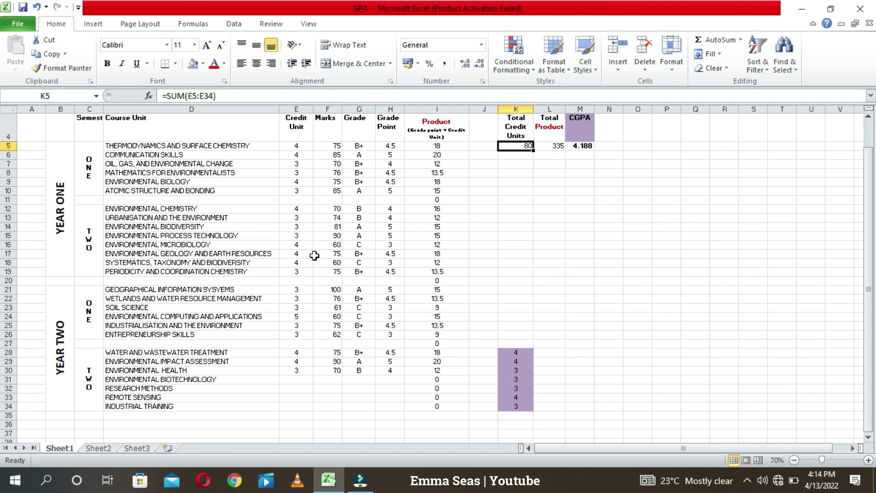
- Clear the Product formulas from the blank separator rows in I27, I20 and I11
{"action": "left_click", "coordinate": [436, 343]}
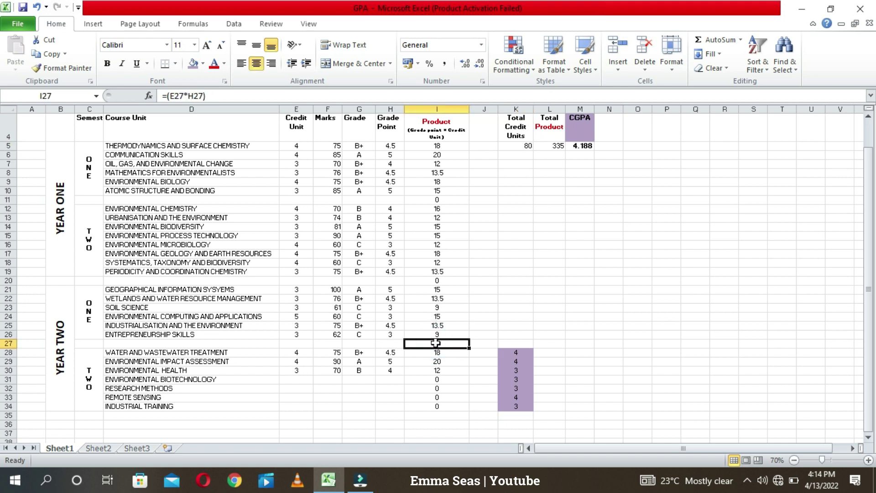
{"action": "key", "text": "Delete"}
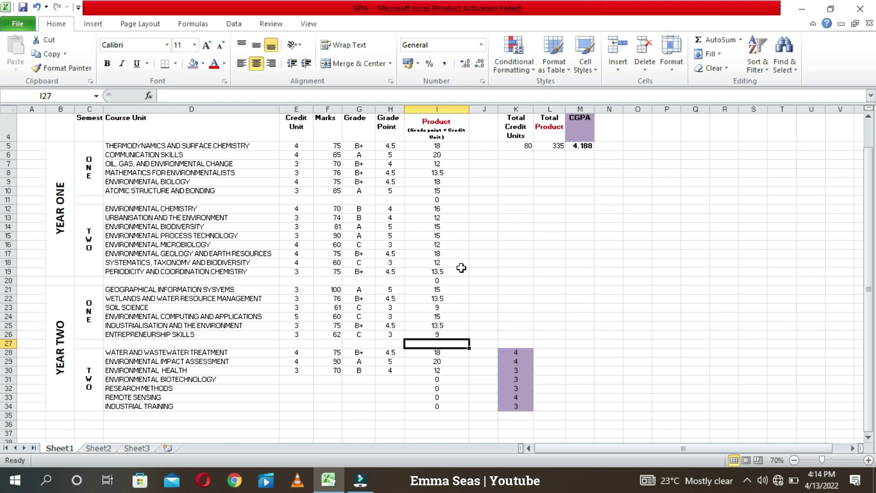
{"action": "left_click", "coordinate": [452, 282]}
{"action": "key", "text": "Delete"}
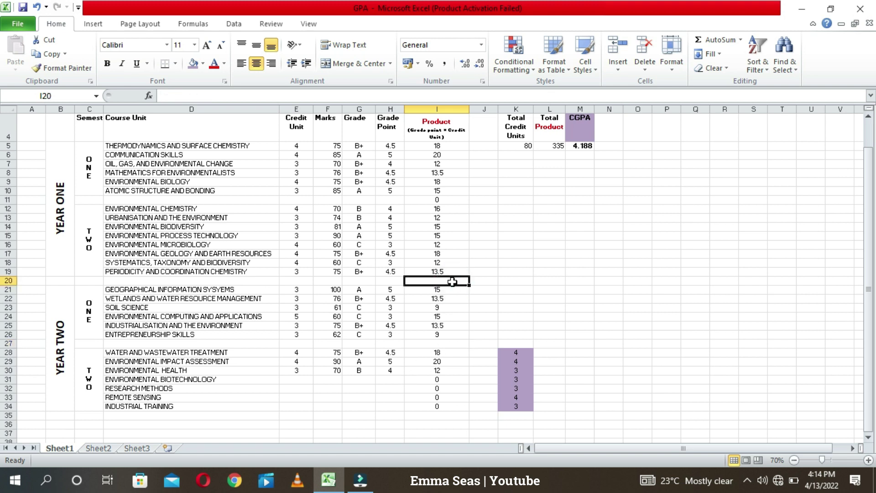
{"action": "left_click", "coordinate": [451, 200]}
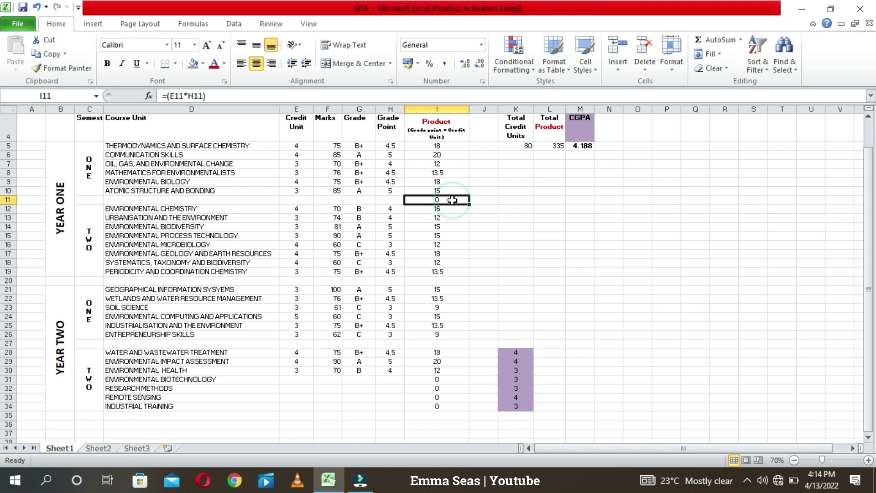
{"action": "key", "text": "Delete"}
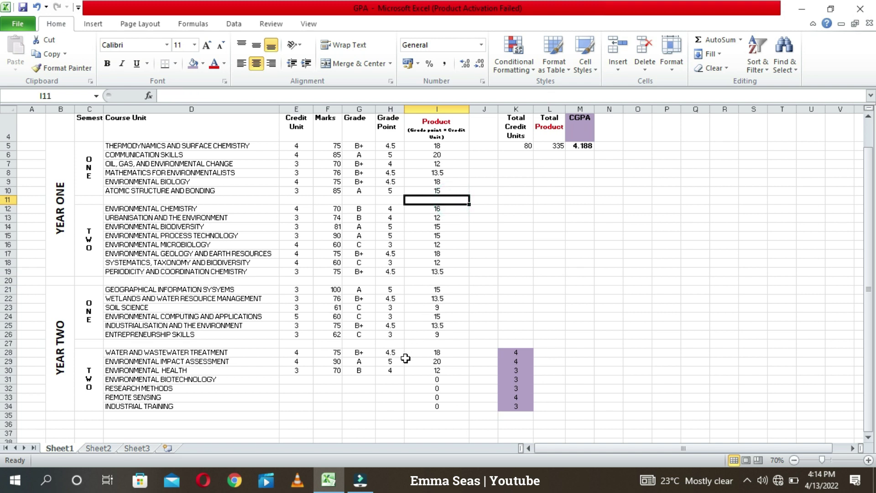
{"action": "left_click", "coordinate": [388, 388]}
- Fill in row 31 for Environmental Biotechnology with credit unit 3, marks 85, grade A and grade point 5
{"action": "left_click", "coordinate": [306, 377]}
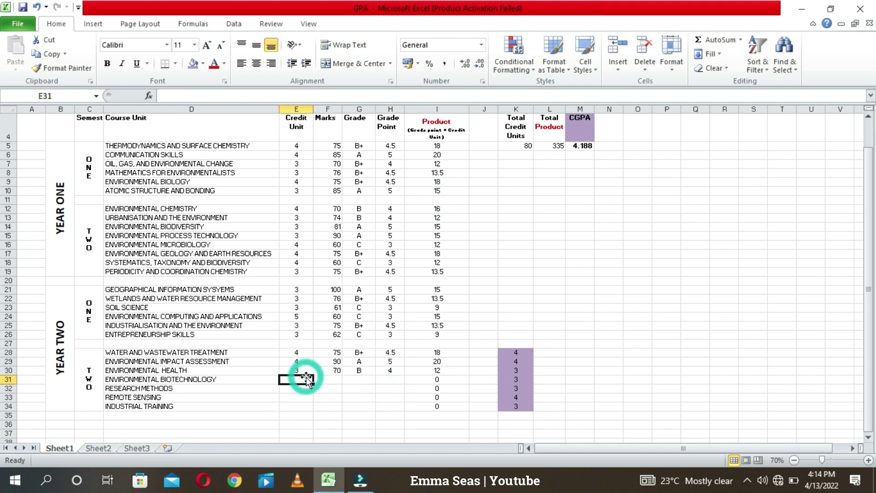
{"action": "type", "text": "3"}
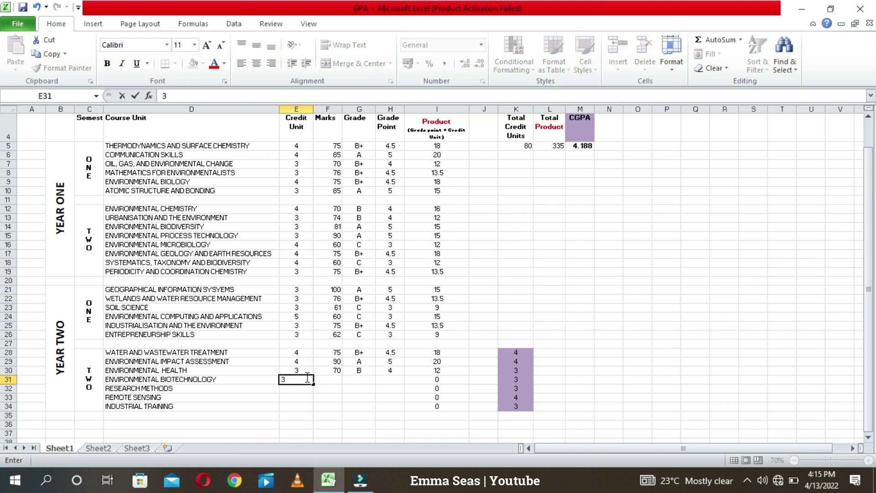
{"action": "left_click", "coordinate": [332, 379]}
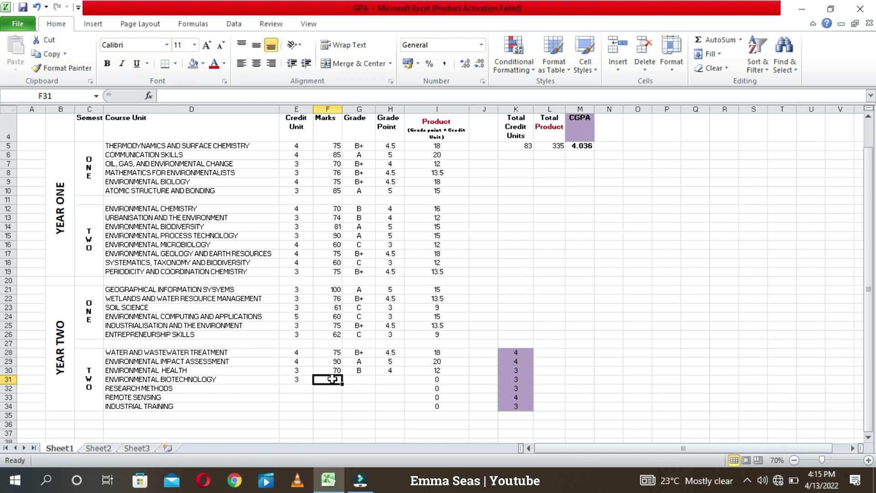
{"action": "type", "text": "85"}
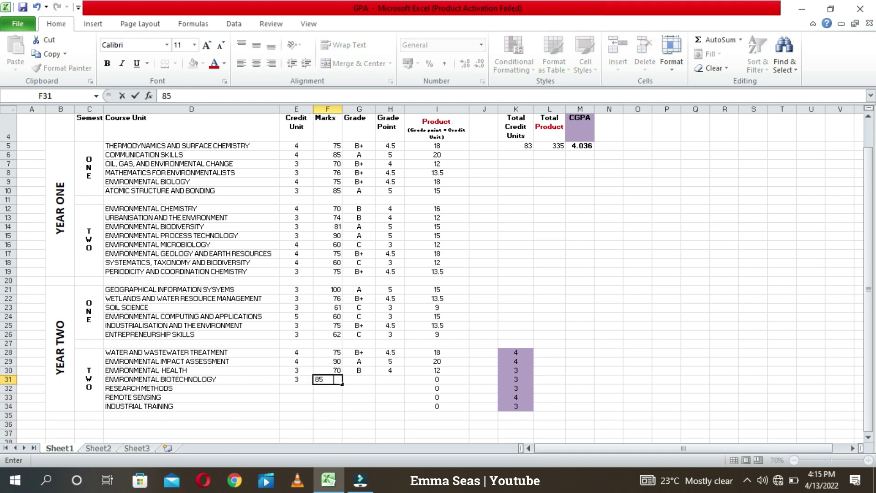
{"action": "left_click", "coordinate": [362, 379]}
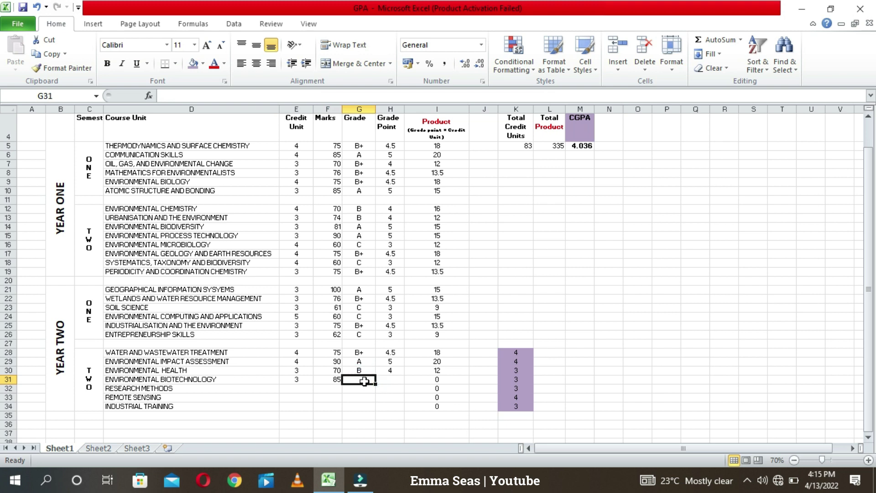
{"action": "type", "text": "A"}
{"action": "left_click", "coordinate": [387, 380]}
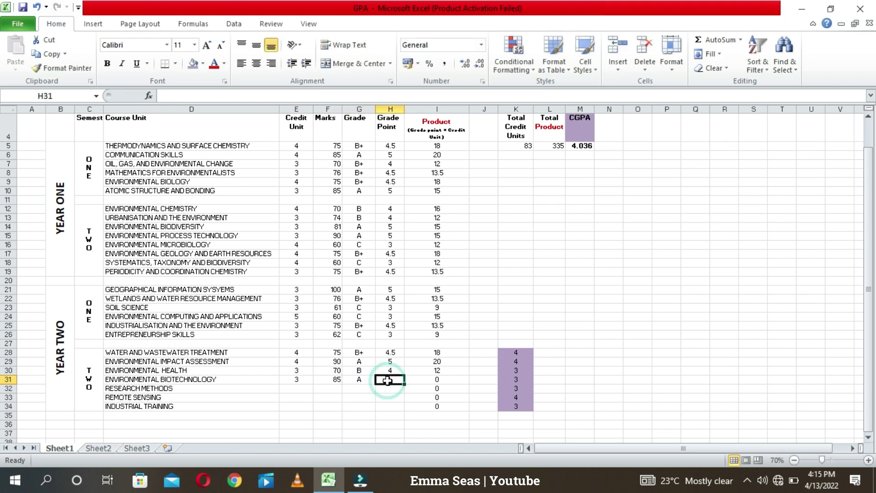
{"action": "type", "text": "5"}
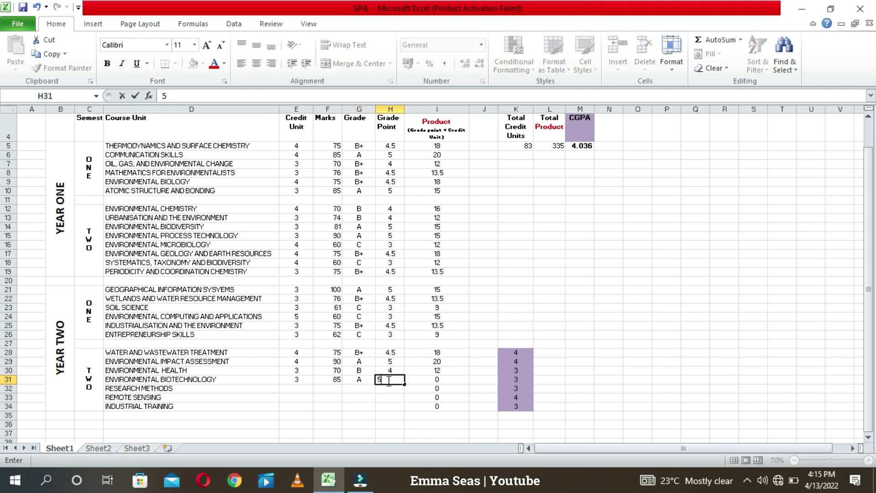
{"action": "left_click", "coordinate": [301, 396]}
- Fill in row 32 for Research Methods with credit unit 3, marks 80, grade A and grade point 5
{"action": "left_click", "coordinate": [300, 388]}
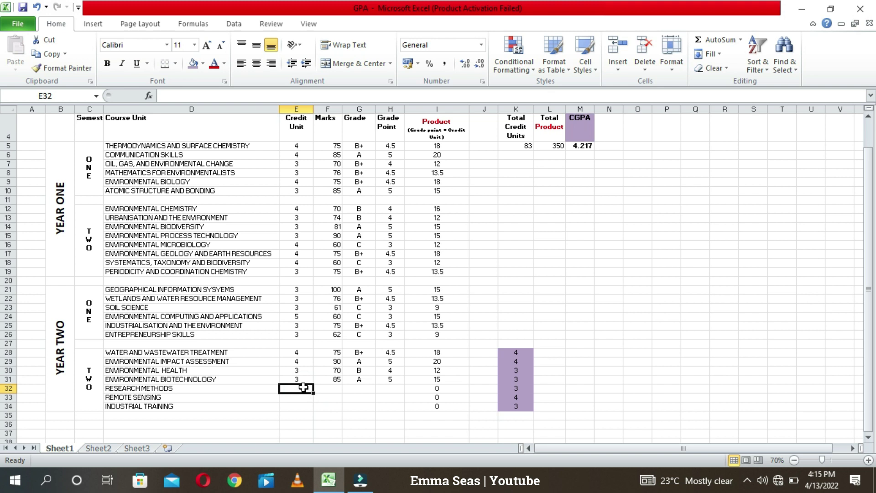
{"action": "type", "text": "3"}
{"action": "left_click", "coordinate": [327, 388]}
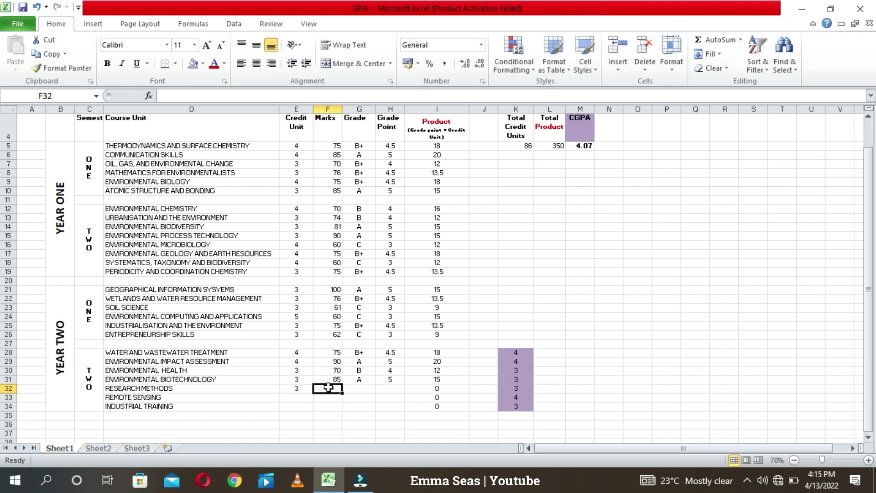
{"action": "type", "text": "80"}
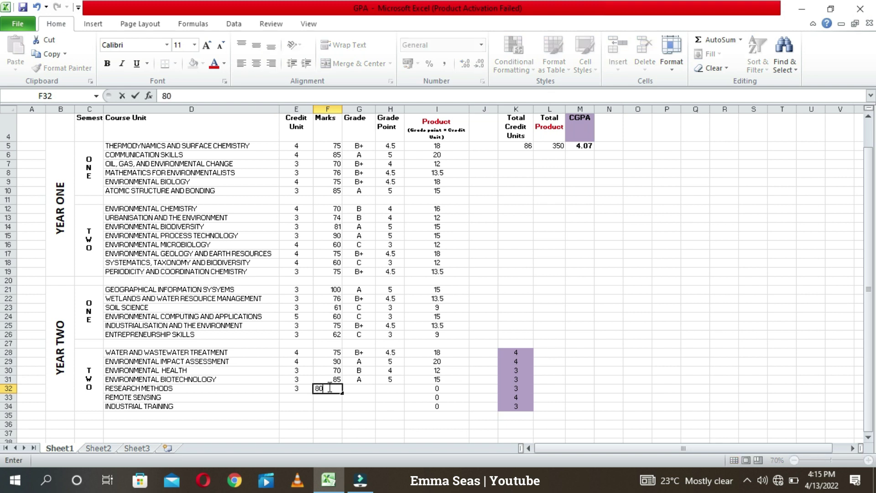
{"action": "left_click", "coordinate": [353, 389]}
{"action": "type", "text": "A"}
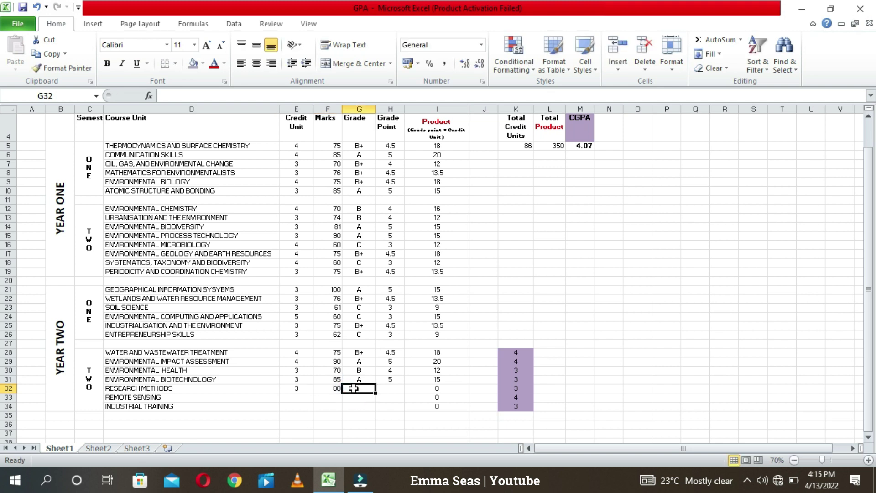
{"action": "left_click", "coordinate": [383, 389]}
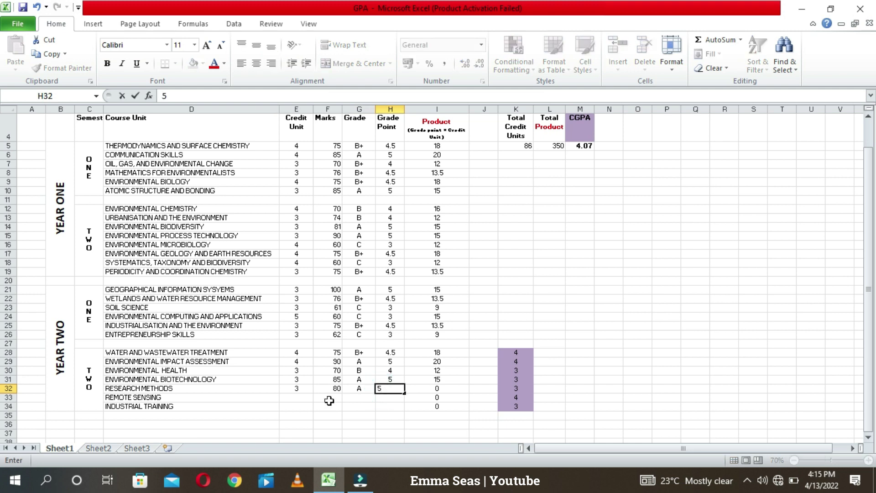
- Fill in row 33 for Remote Sensing with credit unit 4, marks 81, grade A and grade point 5
{"action": "left_click", "coordinate": [300, 398]}
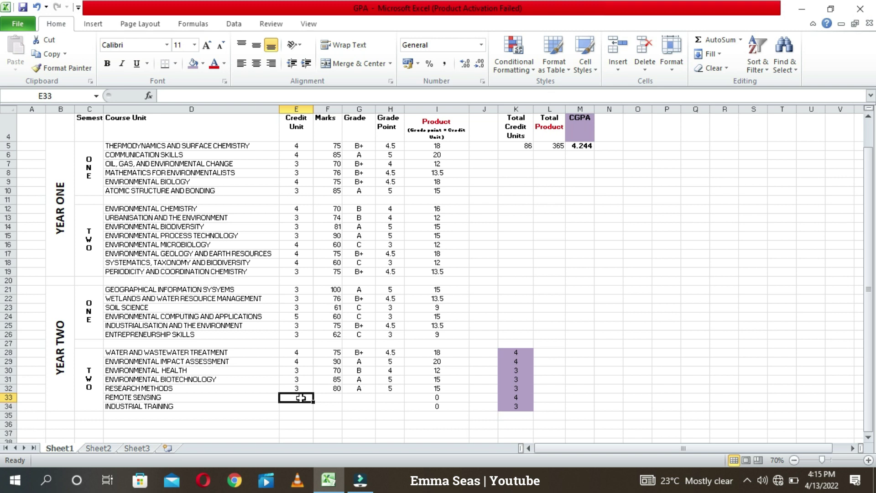
{"action": "type", "text": "4"}
{"action": "left_click", "coordinate": [328, 398]}
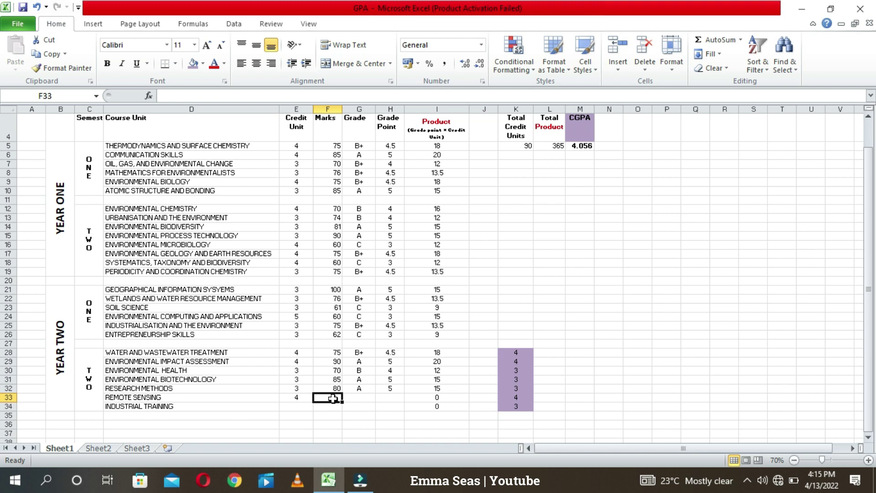
{"action": "type", "text": "81"}
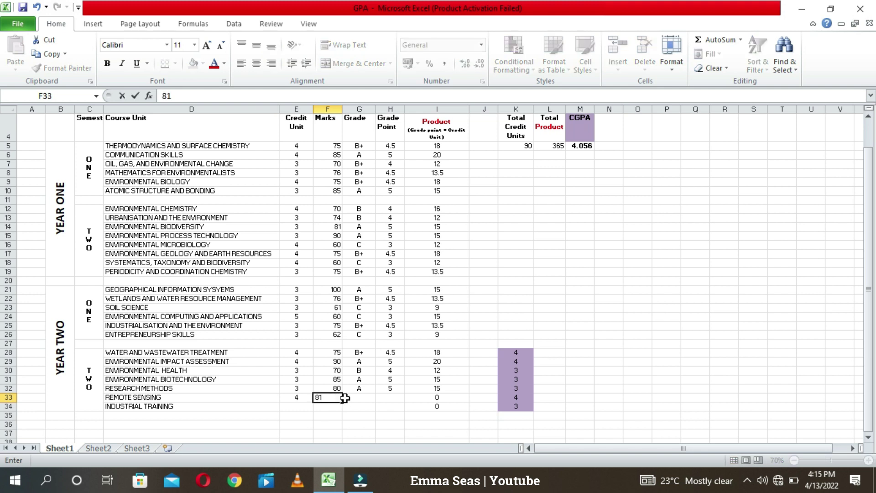
{"action": "left_click", "coordinate": [358, 398]}
{"action": "type", "text": "A"}
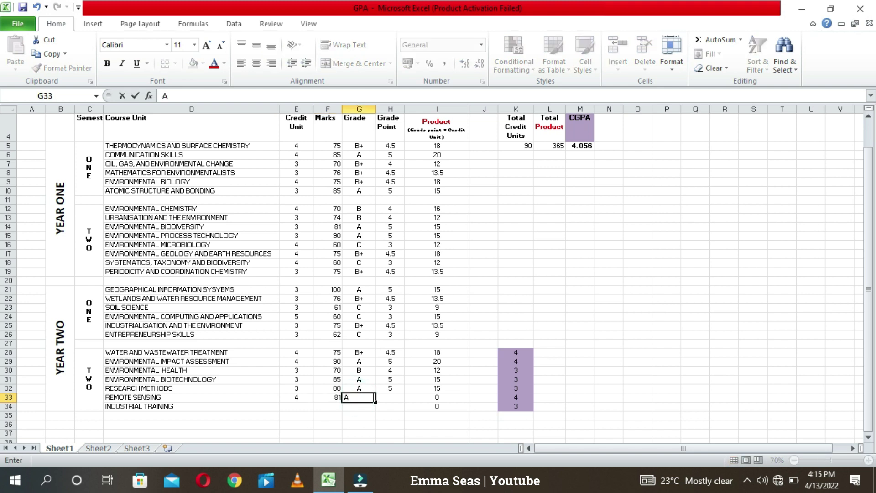
{"action": "left_click", "coordinate": [382, 397]}
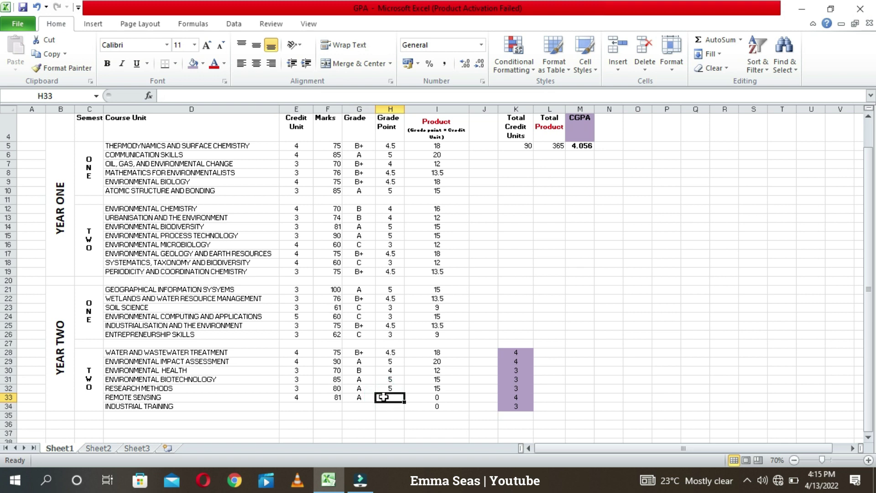
{"action": "type", "text": "5"}
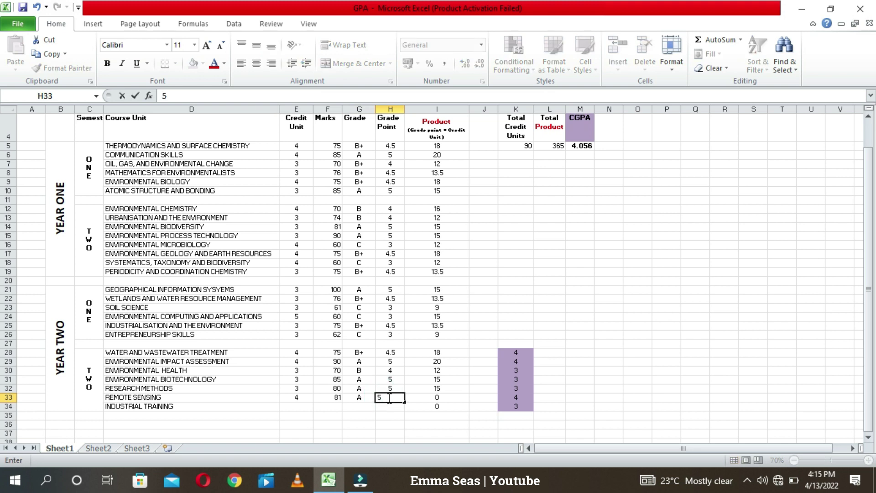
- Fill in row 34 for Industrial Training with credit unit 3, marks 75, grade B+ and grade point 4.5
{"action": "left_click", "coordinate": [292, 407]}
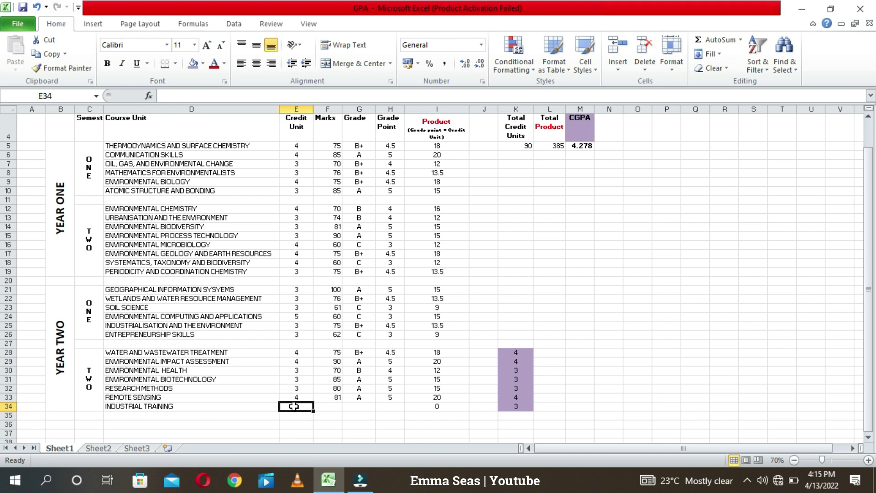
{"action": "type", "text": "3"}
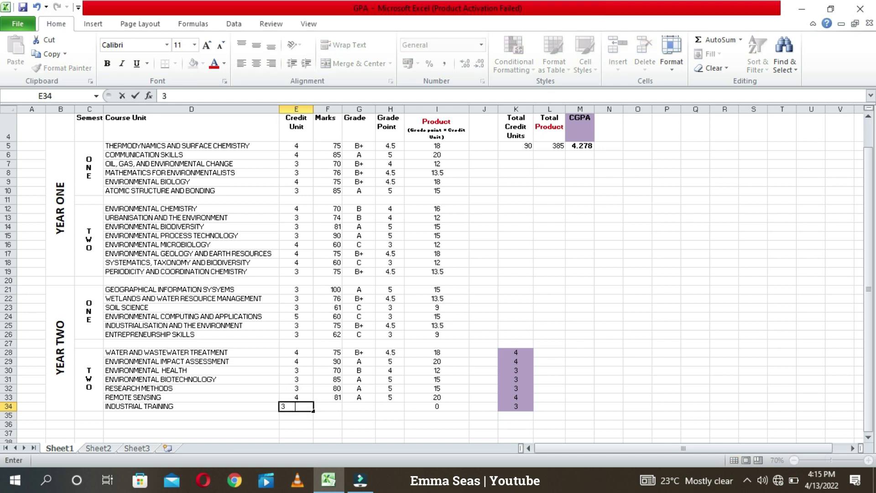
{"action": "left_click", "coordinate": [334, 406]}
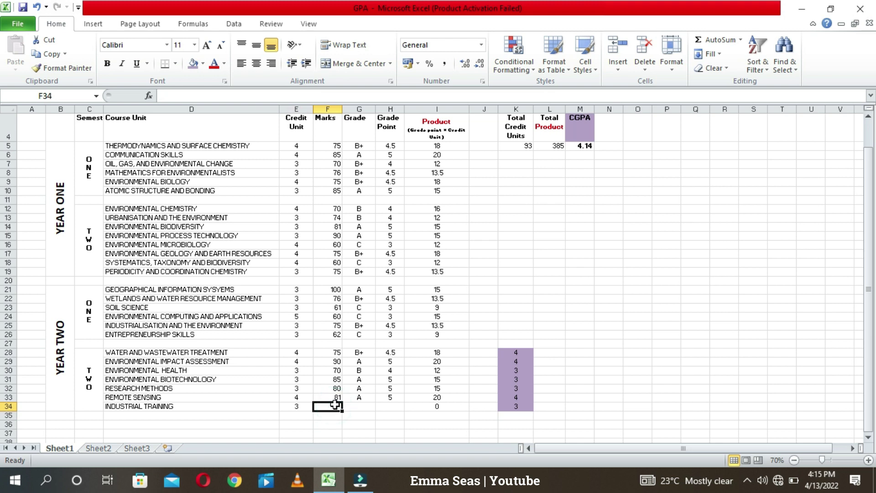
{"action": "type", "text": "75"}
{"action": "left_click", "coordinate": [358, 406]}
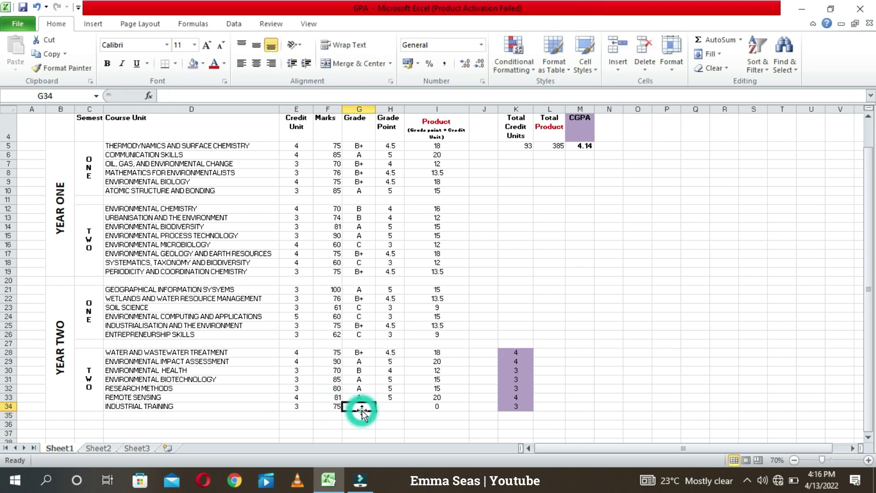
{"action": "type", "text": "B"}
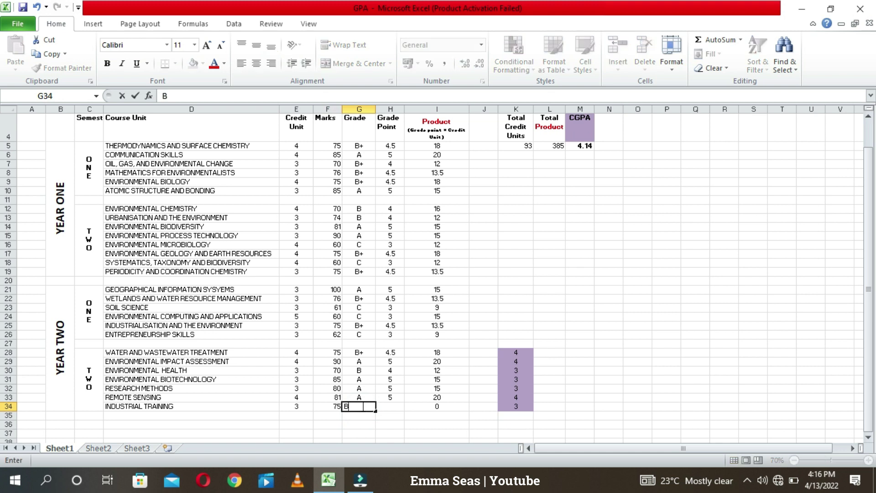
{"action": "type", "text": "+"}
{"action": "left_click", "coordinate": [394, 407]}
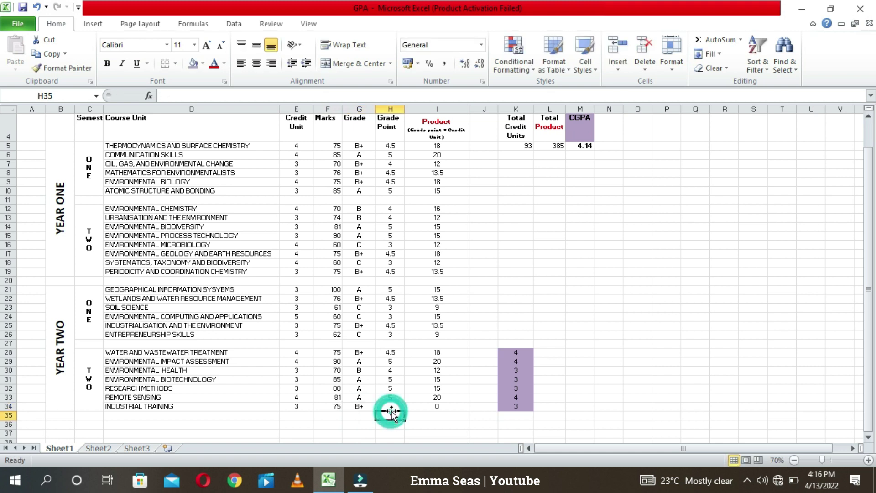
{"action": "left_click", "coordinate": [395, 407]}
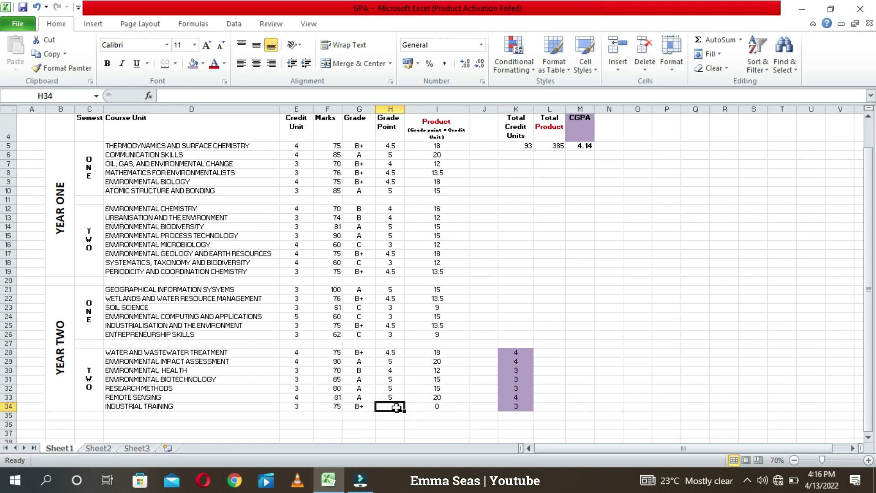
{"action": "type", "text": "4.5"}
{"action": "left_click", "coordinate": [638, 379]}
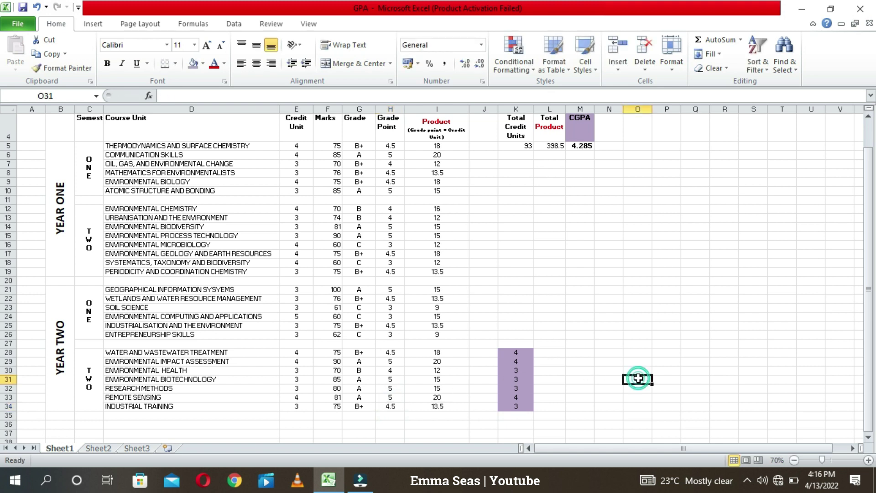
- Shade the Year Two semester two block D28:I35 with a light orange fill
{"action": "left_click_drag", "start_coordinate": [293, 351], "coordinate": [360, 352]}
{"action": "left_click_drag", "start_coordinate": [120, 353], "coordinate": [446, 411]}
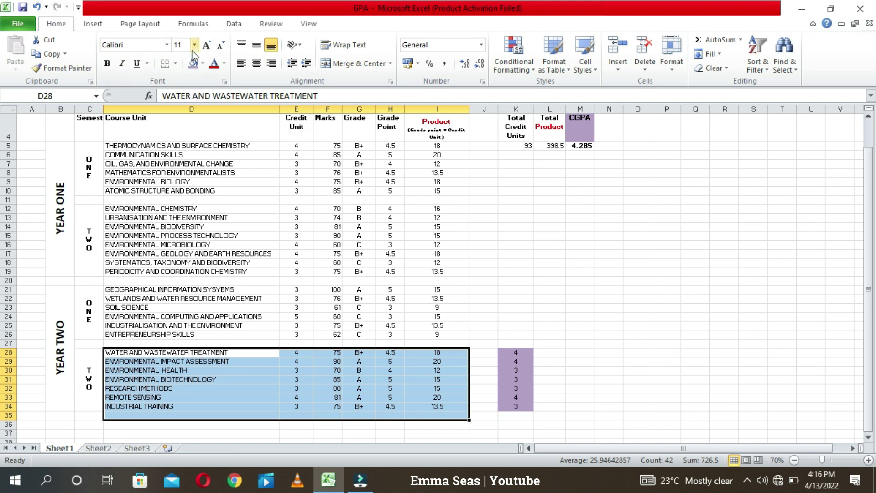
{"action": "left_click", "coordinate": [201, 68]}
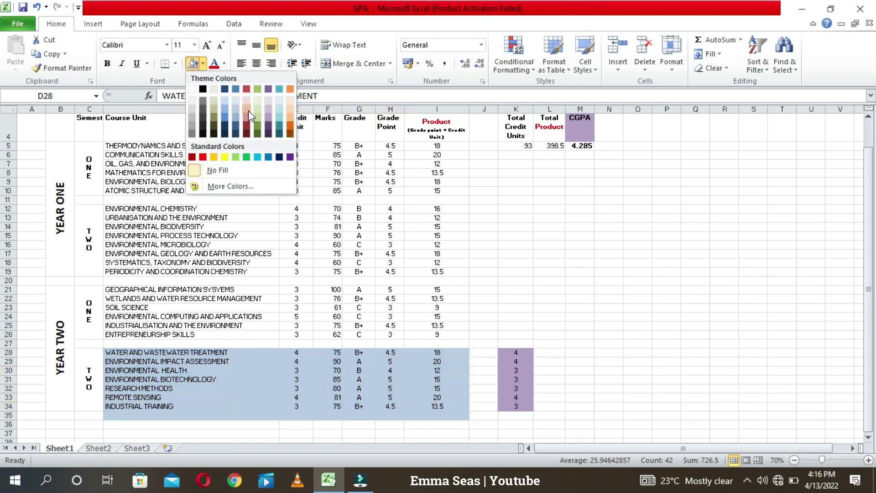
{"action": "left_click", "coordinate": [291, 114]}
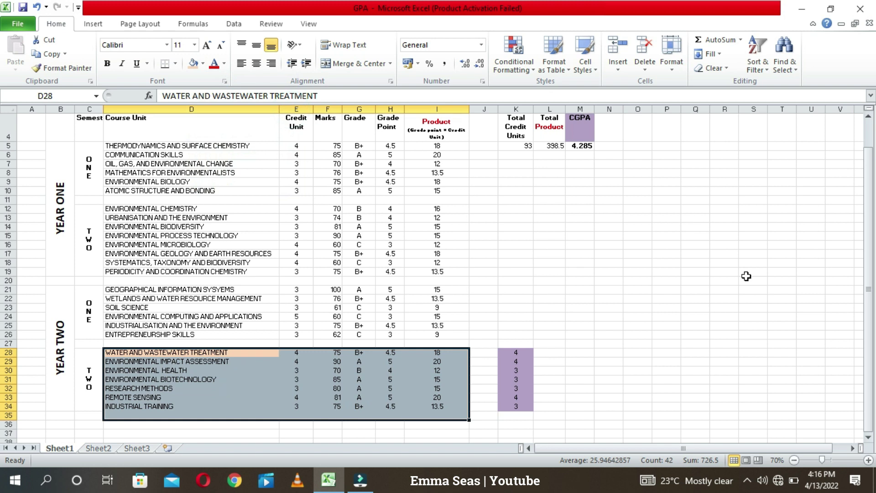
{"action": "left_click", "coordinate": [690, 307]}
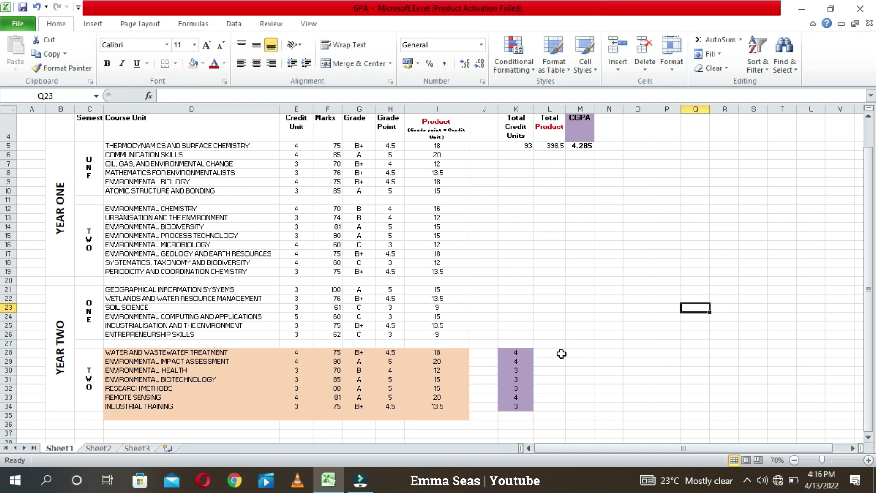
- Enter 4.13 in cell M9 below the CGPA and make it bold
{"action": "left_click", "coordinate": [581, 181]}
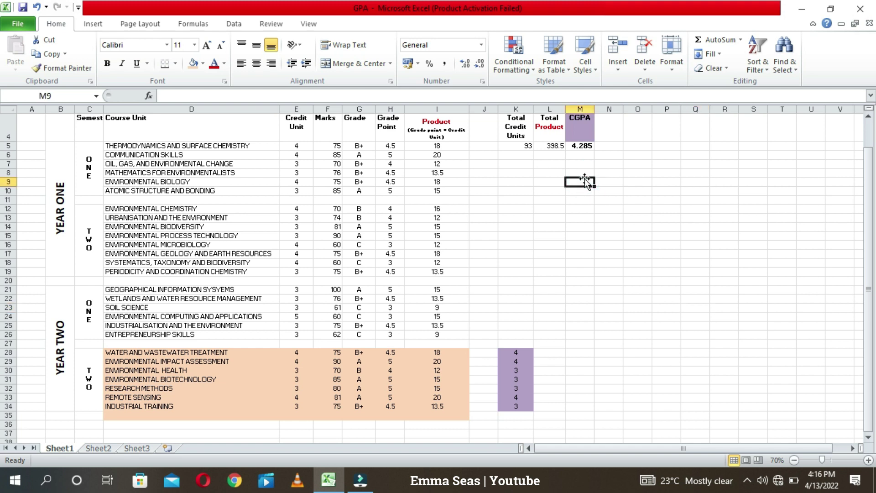
{"action": "type", "text": "4"}
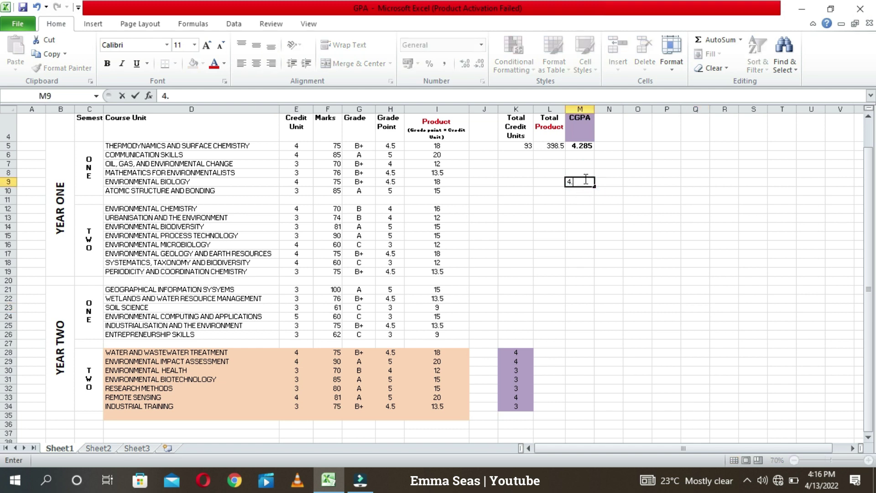
{"action": "type", "text": ".13"}
{"action": "left_click", "coordinate": [667, 207]}
{"action": "left_click", "coordinate": [585, 182]}
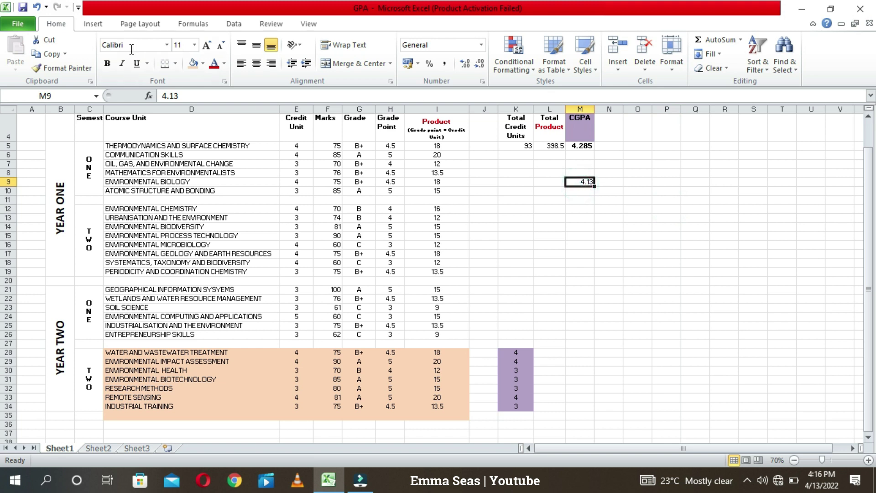
{"action": "left_click", "coordinate": [107, 64]}
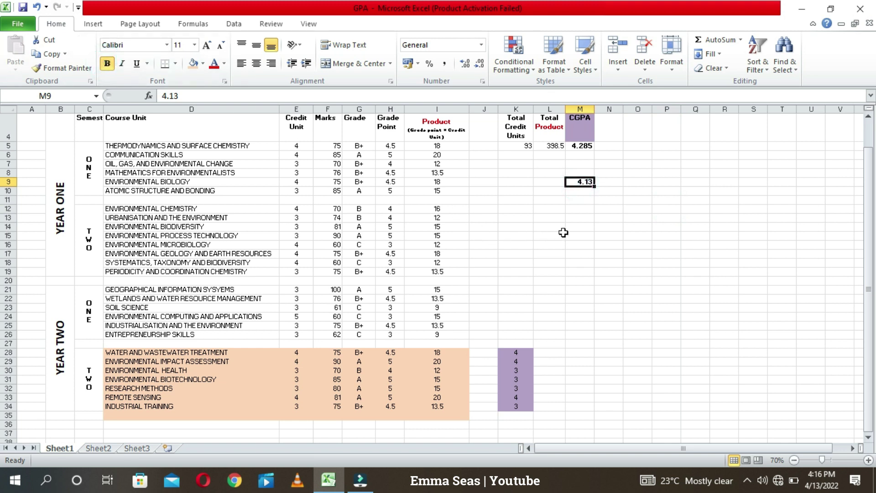
{"action": "left_click", "coordinate": [563, 236]}
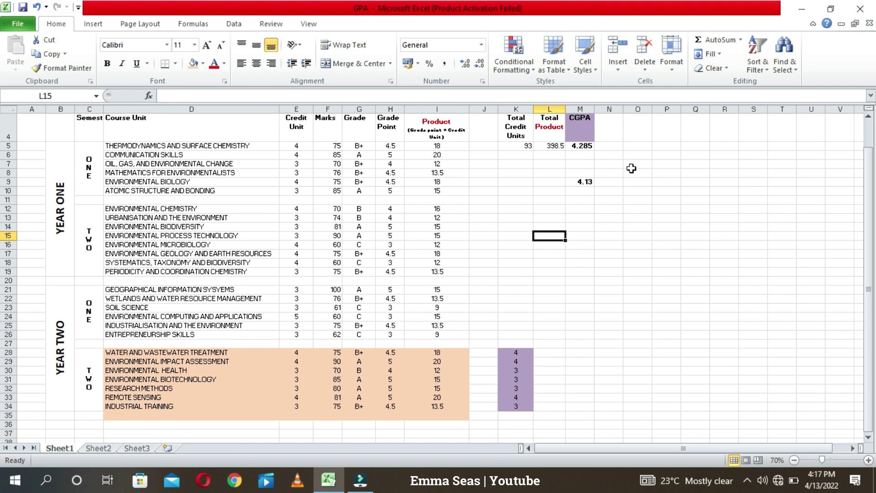
- Calculate the difference between the CGPA and the figure below it in cell O7 with =M5-M9
{"action": "left_click", "coordinate": [635, 162]}
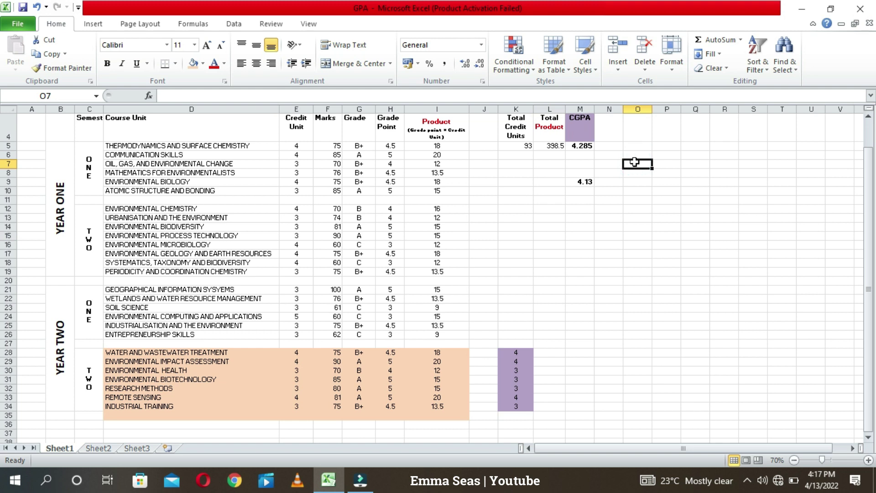
{"action": "type", "text": "="}
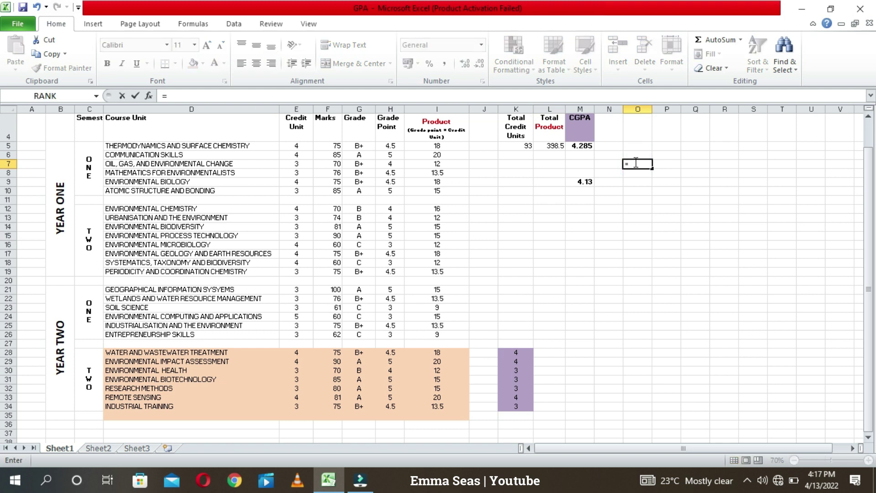
{"action": "left_click", "coordinate": [578, 145]}
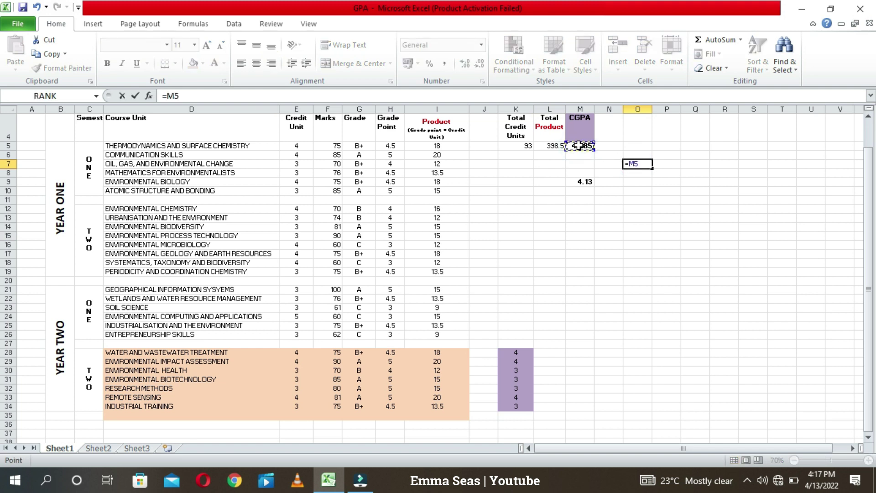
{"action": "type", "text": "-"}
{"action": "left_click", "coordinate": [583, 182]}
{"action": "key", "text": "Return"}
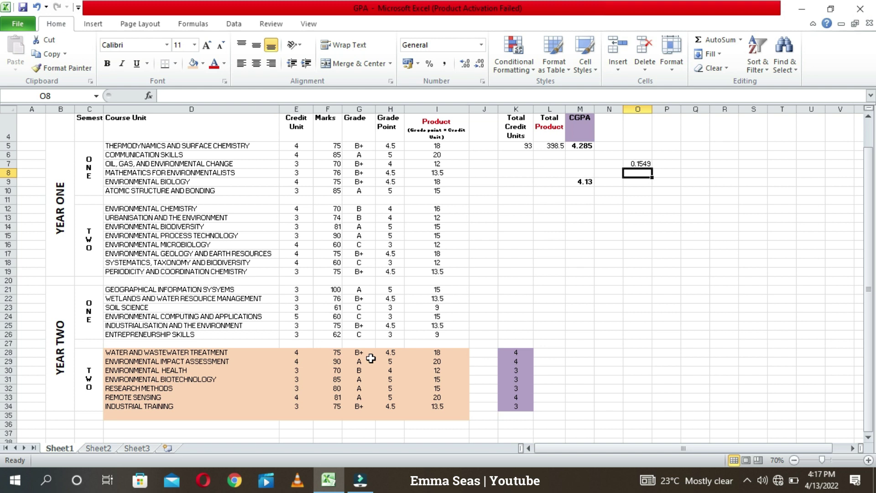
- Make the difference in cell O7 bold and shade the cell light orange
{"action": "left_click", "coordinate": [641, 164]}
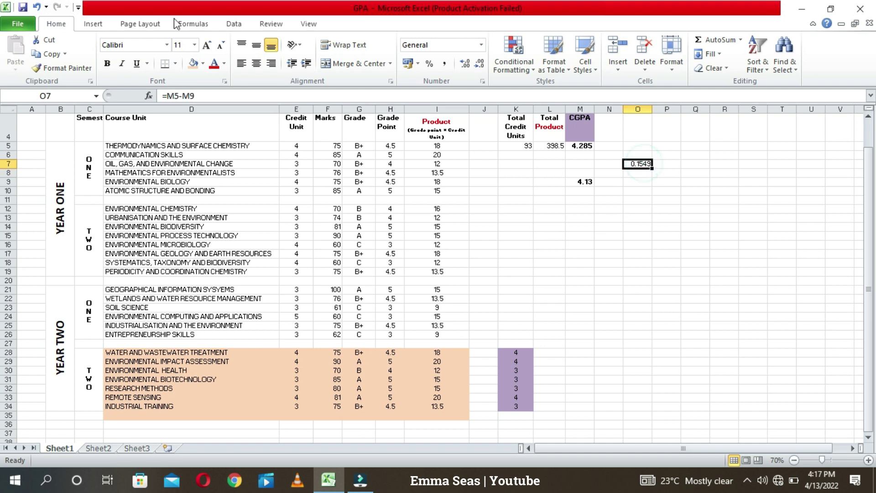
{"action": "left_click", "coordinate": [107, 64]}
{"action": "left_click", "coordinate": [634, 324]}
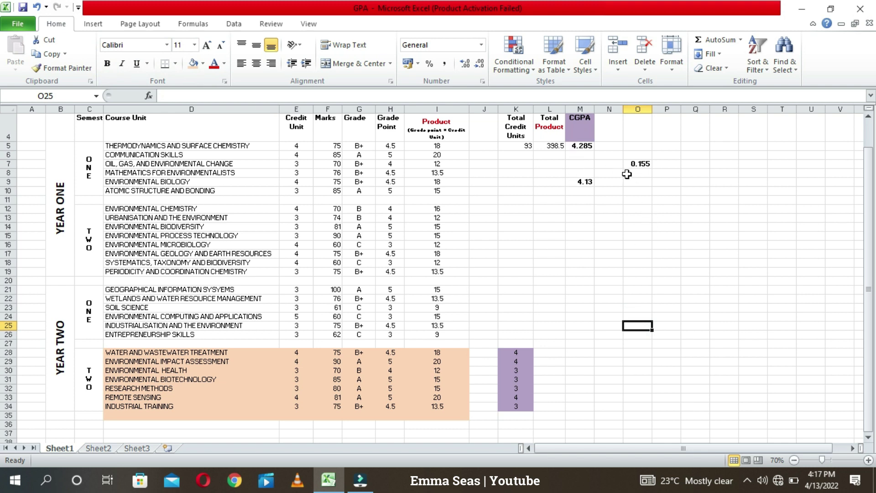
{"action": "left_click", "coordinate": [641, 164]}
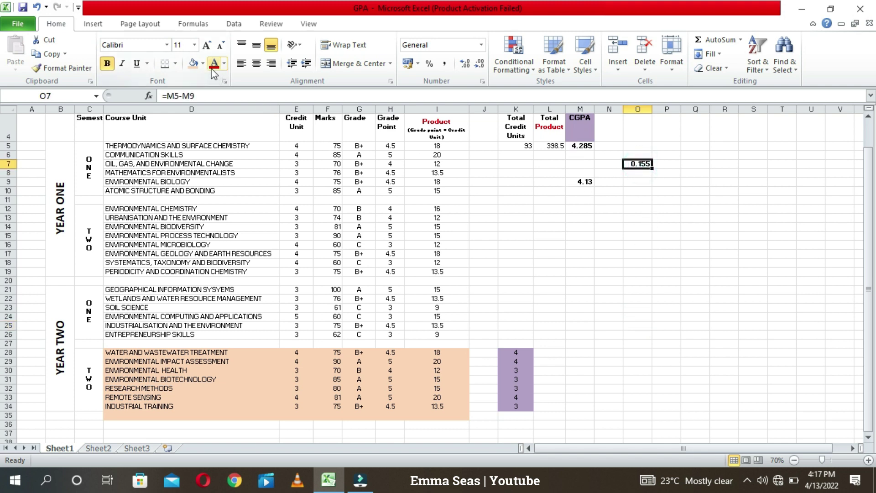
{"action": "left_click", "coordinate": [195, 66]}
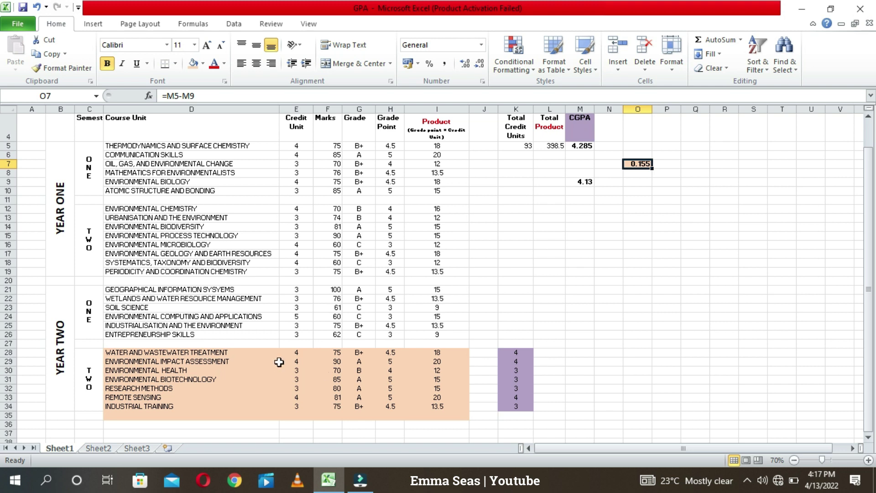
- Change the Environmental Impact Assessment result in row 29 to marks 60, grade C and grade point 3
{"action": "left_click", "coordinate": [335, 364]}
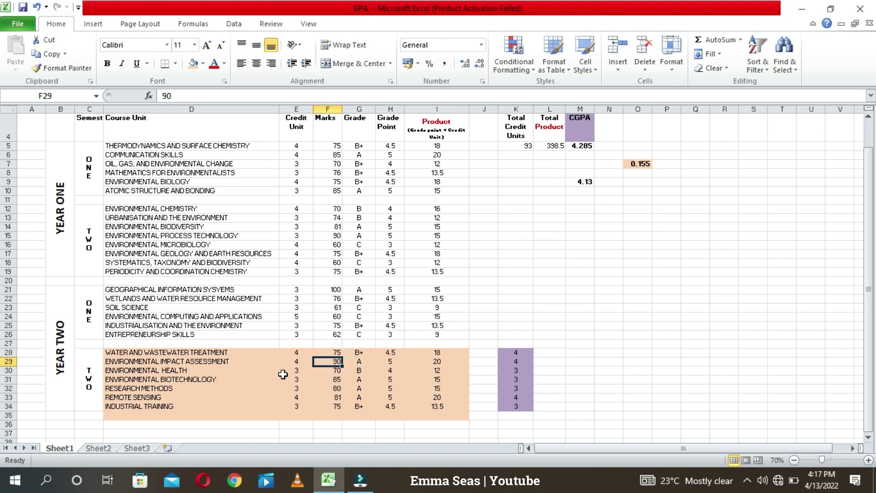
{"action": "type", "text": "60"}
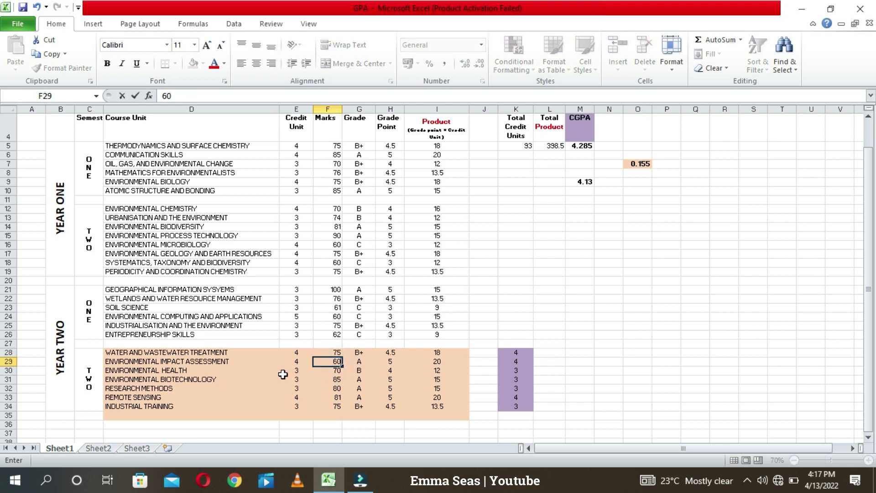
{"action": "left_click", "coordinate": [365, 361]}
{"action": "type", "text": "C"}
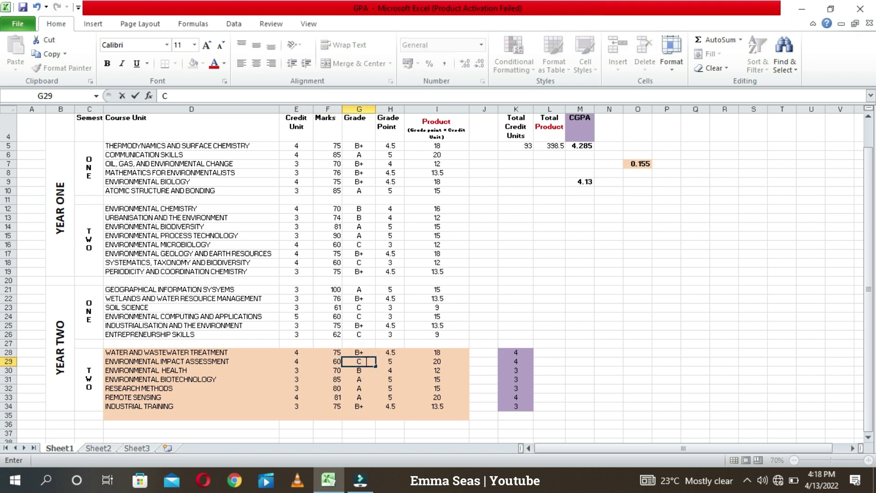
{"action": "left_click", "coordinate": [390, 361]}
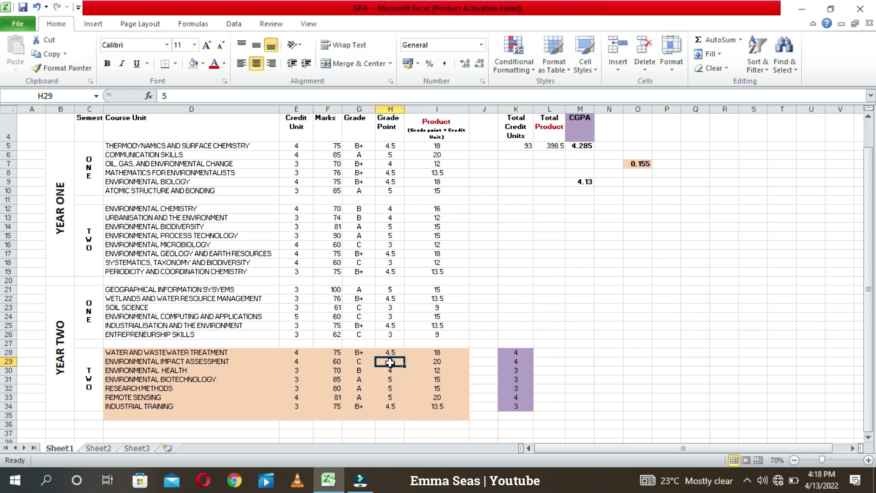
{"action": "type", "text": "3"}
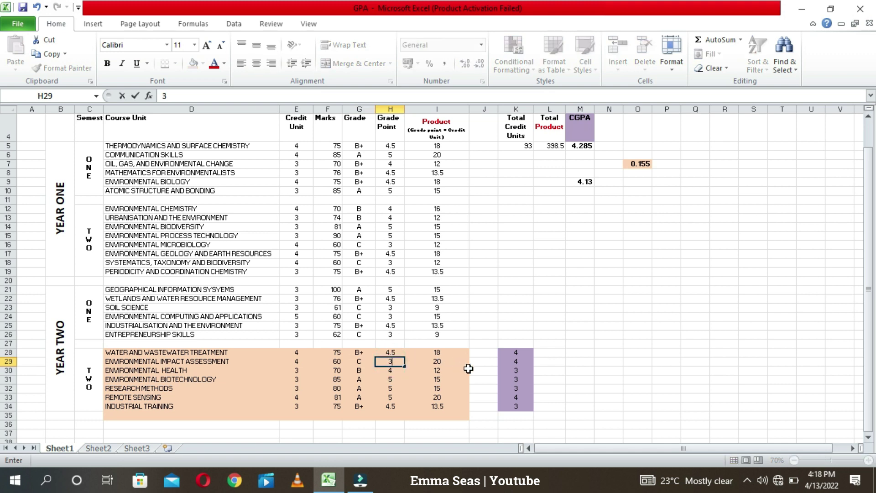
{"action": "left_click", "coordinate": [544, 327]}
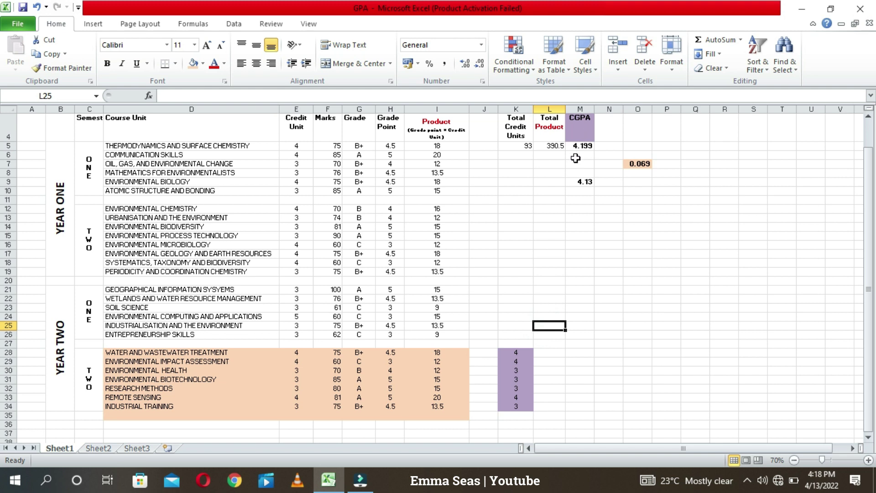
- Widen the CGPA column M enough for cell M5 to show its full decimals
{"action": "left_click_drag", "start_coordinate": [593, 110], "coordinate": [655, 109]}
{"action": "left_click", "coordinate": [597, 154]}
{"action": "left_click", "coordinate": [598, 146]}
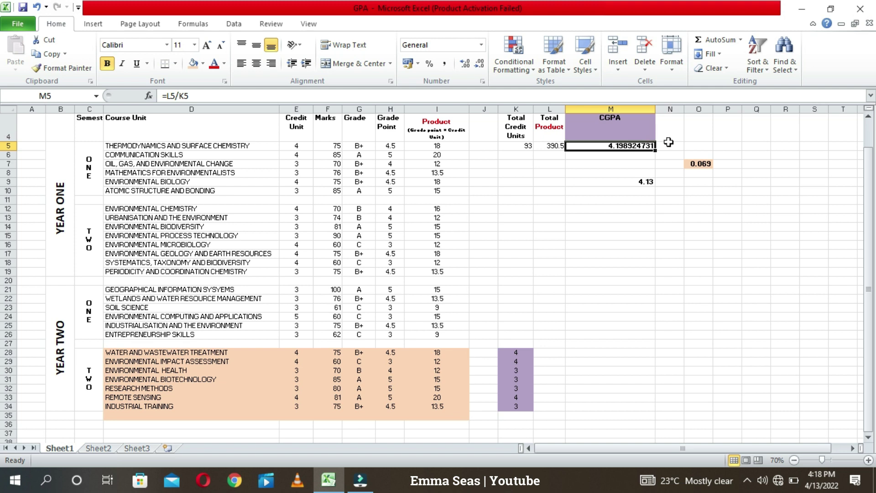
- Clear the contents of the comparison figure in M9 and the difference in O7
{"action": "left_click", "coordinate": [644, 182]}
{"action": "left_click_drag", "start_coordinate": [644, 181], "coordinate": [699, 167]}
{"action": "key", "text": "Delete"}
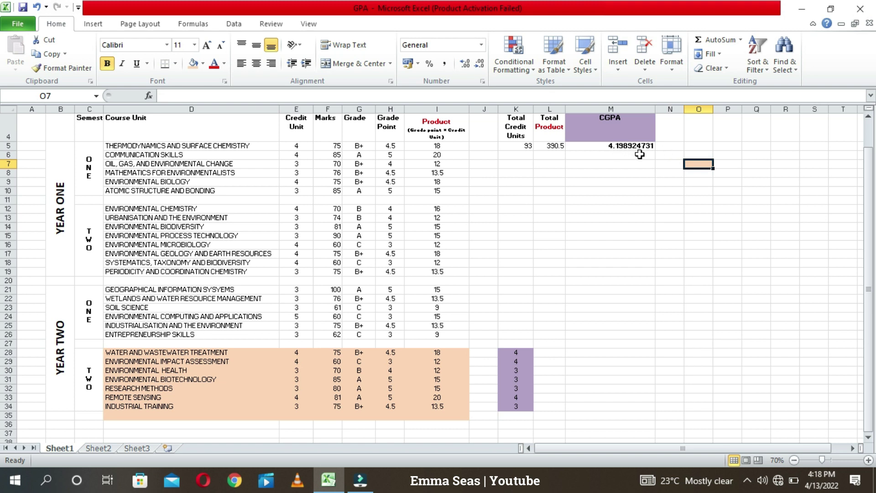
- Review the CGPA formula and the Year One semester one marks, credit units and grade points in rows 5 to 10
{"action": "left_click", "coordinate": [624, 146]}
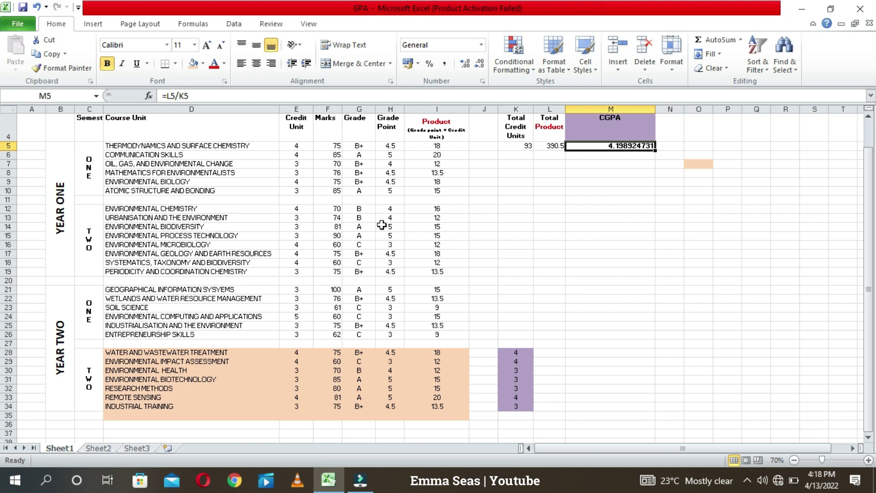
{"action": "left_click", "coordinate": [484, 201]}
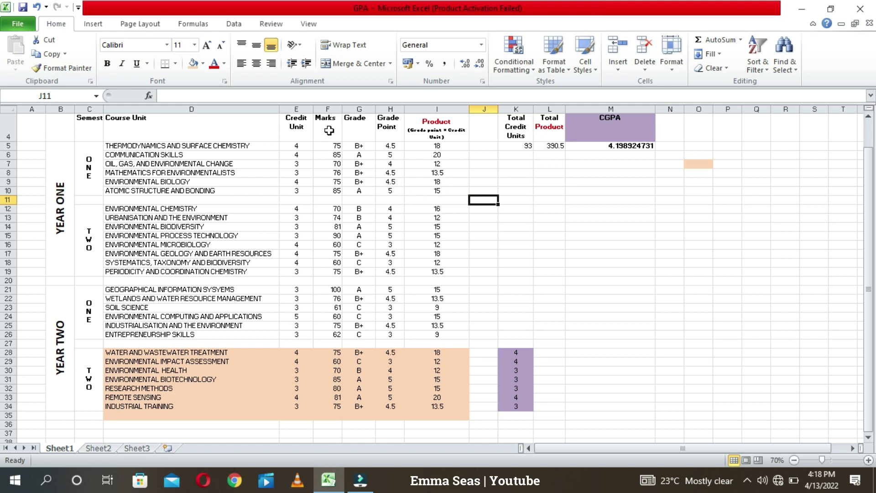
{"action": "left_click_drag", "start_coordinate": [336, 146], "coordinate": [332, 192]}
{"action": "left_click_drag", "start_coordinate": [294, 148], "coordinate": [301, 199]}
{"action": "left_click_drag", "start_coordinate": [394, 145], "coordinate": [397, 187]}
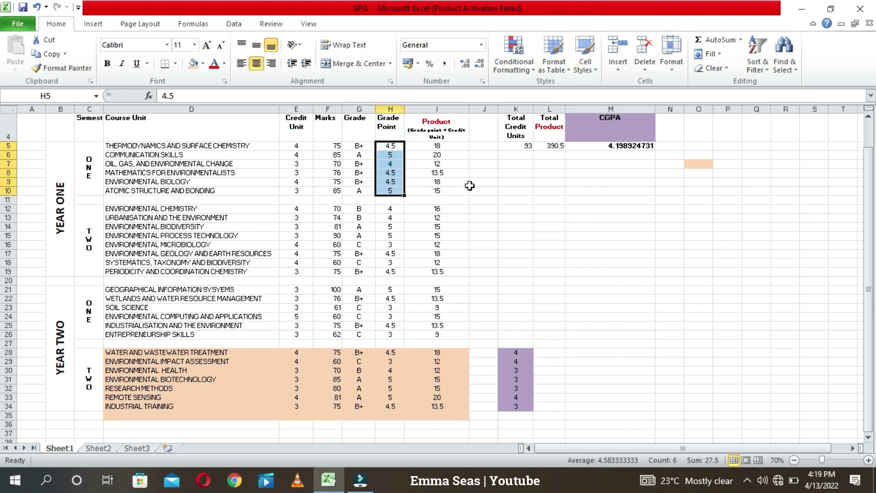
{"action": "left_click", "coordinate": [475, 191]}
- Begin a semester GPA formula in cell J11 with the sum of the Year One semester one products, =SUM(I5:I10)
{"action": "left_click", "coordinate": [477, 204]}
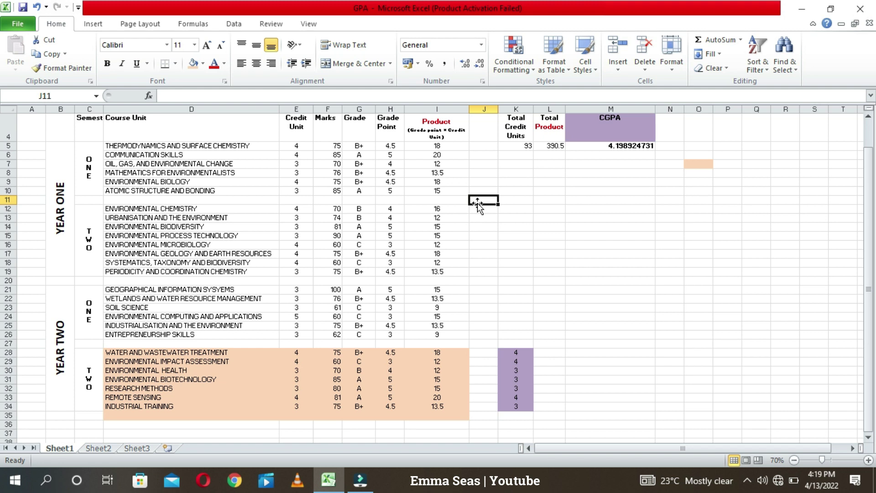
{"action": "type", "text": "+"}
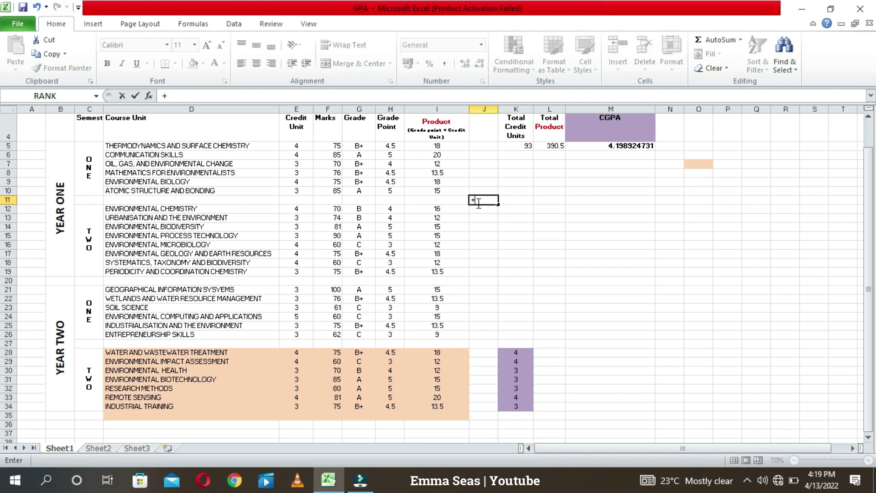
{"action": "key", "text": "BackSpace"}
{"action": "type", "text": "=("}
{"action": "key", "text": "BackSpace"}
{"action": "type", "text": "SU"}
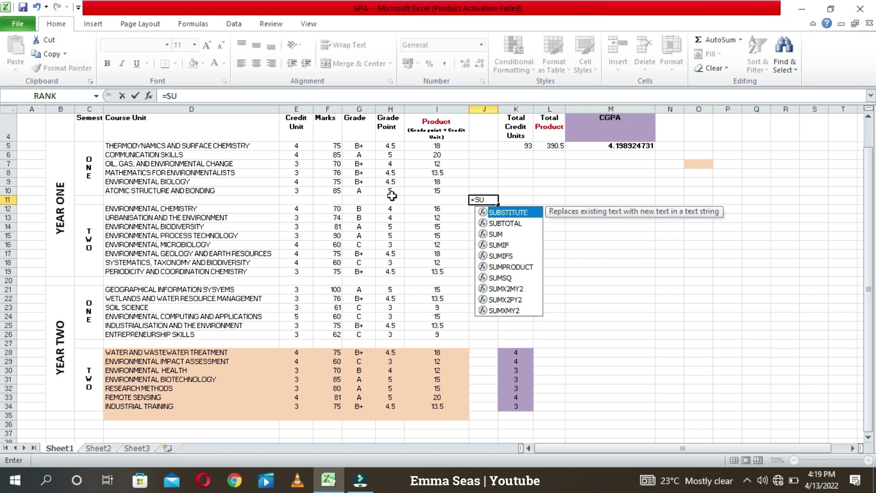
{"action": "type", "text": "M("}
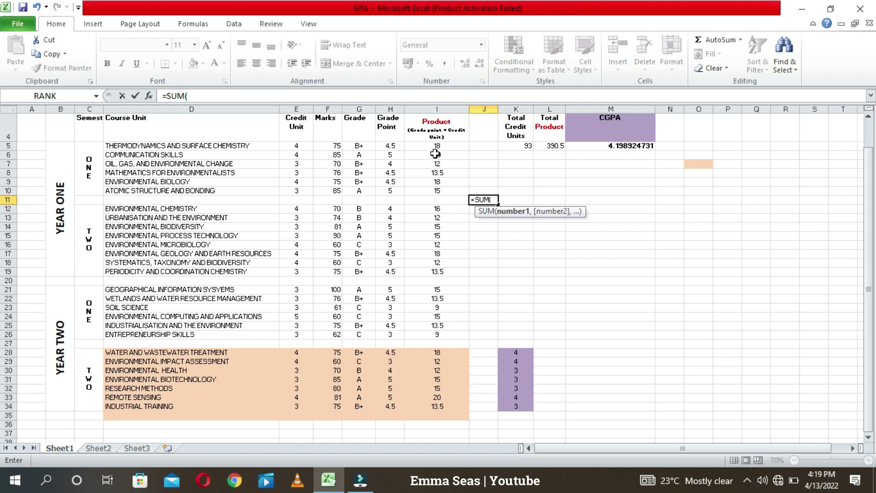
{"action": "left_click_drag", "start_coordinate": [441, 148], "coordinate": [447, 188]}
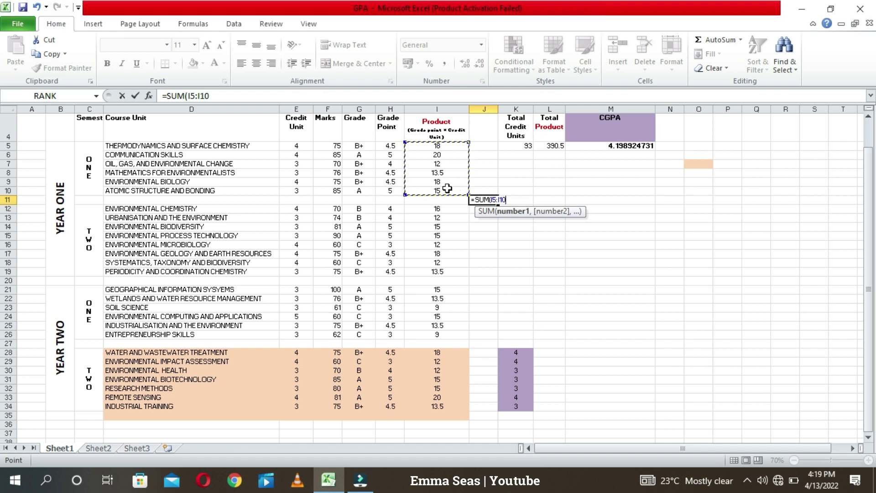
{"action": "type", "text": ")"}
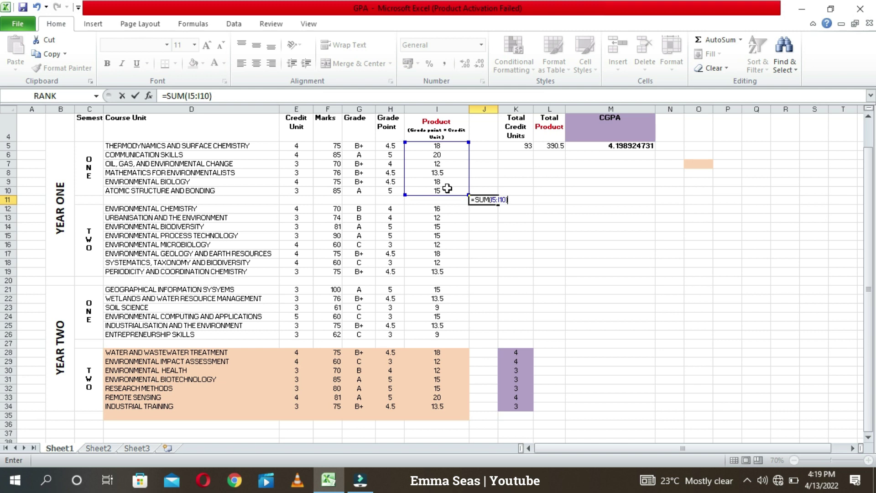
- Enclose the product sum in J11 in an outer pair of parentheses, giving =(SUM(I5:I10))
{"action": "type", "text": ")"}
{"action": "key", "text": "Return"}
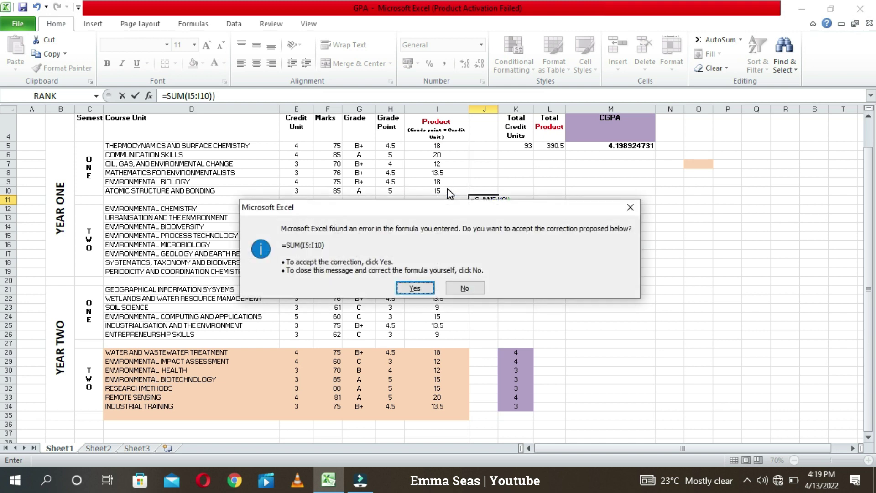
{"action": "left_click", "coordinate": [630, 207]}
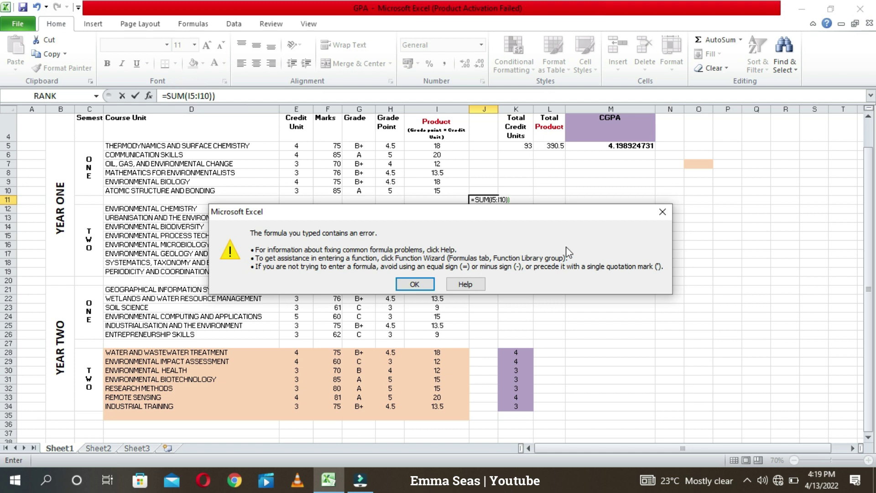
{"action": "left_click", "coordinate": [413, 282]}
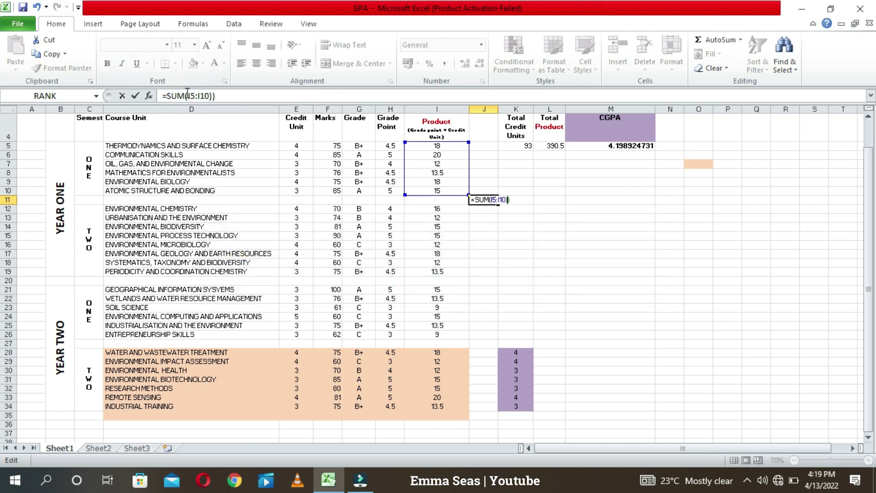
{"action": "left_click", "coordinate": [168, 96]}
{"action": "type", "text": "("}
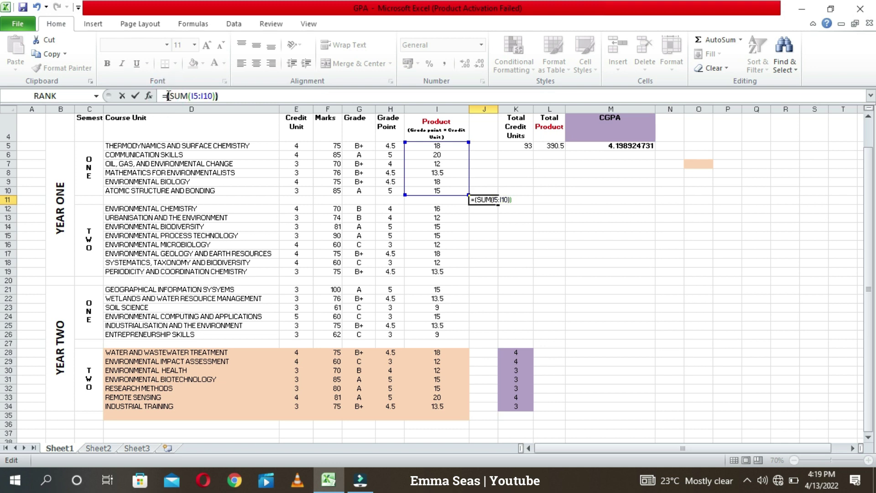
- Divide the product sum in J11 by the total credit units, completing the formula as =(SUM(I5:I10))/(SUM(E5:E10))
{"action": "left_click", "coordinate": [233, 100]}
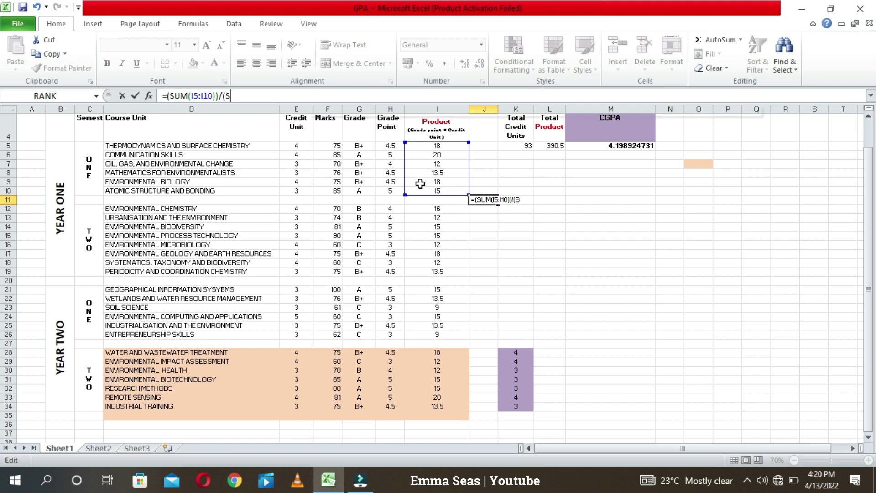
{"action": "type", "text": "SUM"}
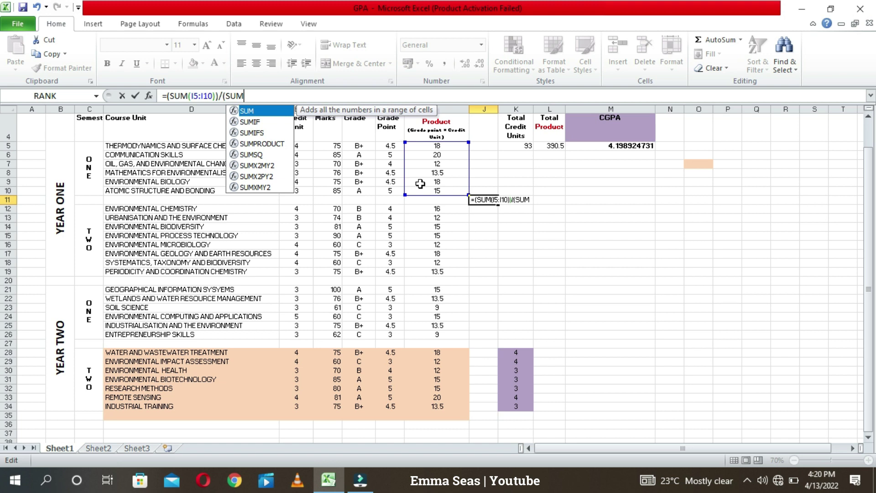
{"action": "type", "text": "("}
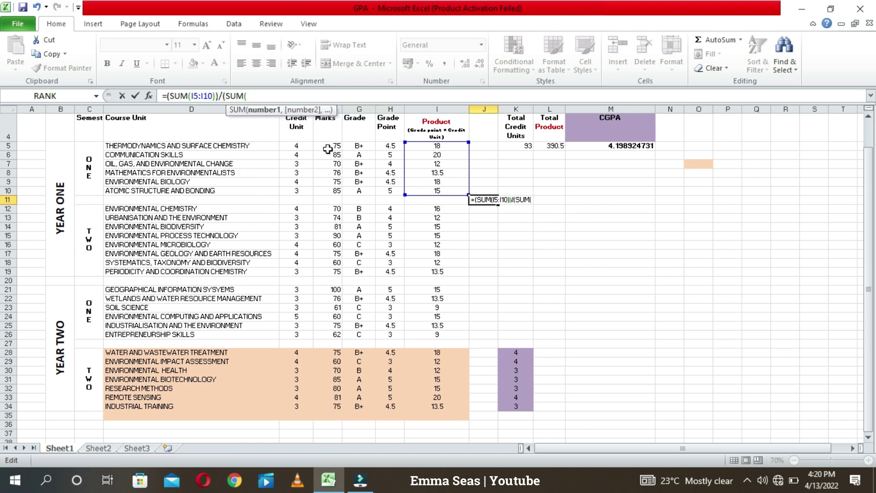
{"action": "left_click_drag", "start_coordinate": [303, 145], "coordinate": [308, 189]}
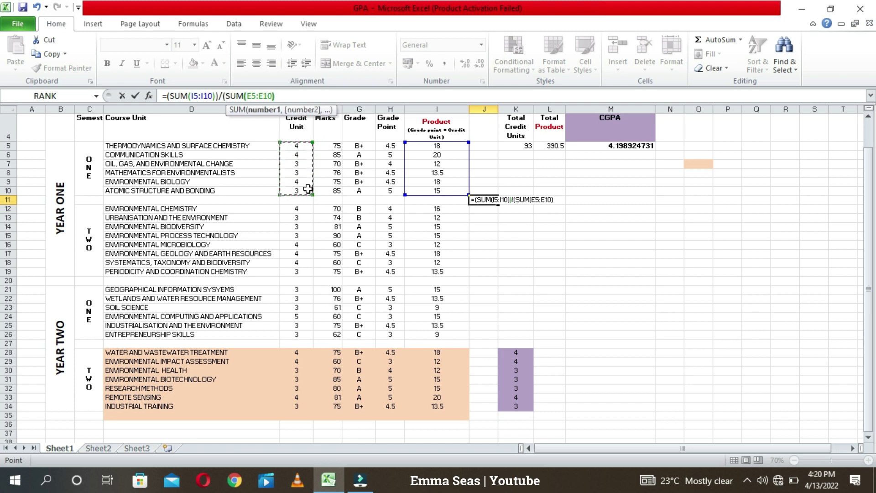
{"action": "type", "text": ")"}
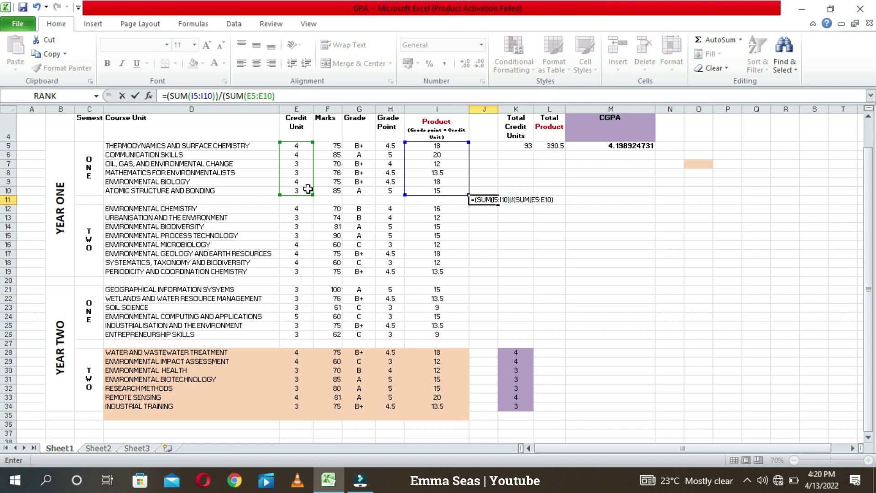
{"action": "type", "text": ")"}
{"action": "key", "text": "Return"}
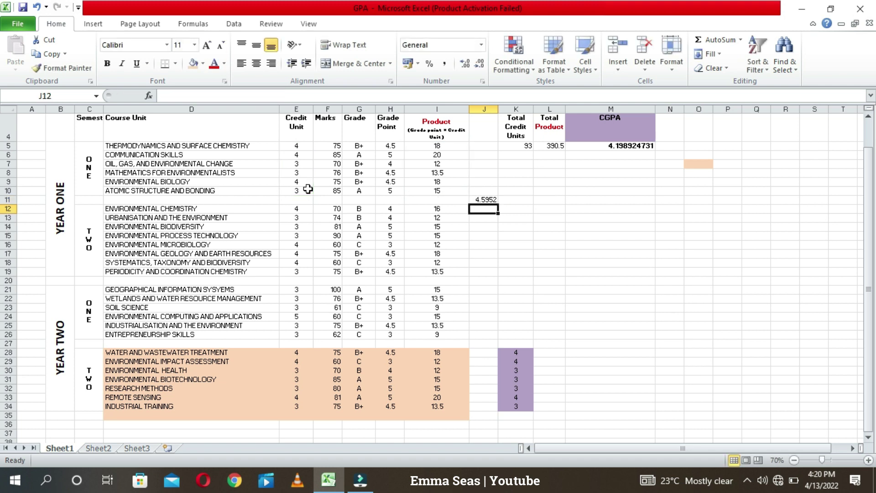
- Move the semester GPA formula from J11 to K11 and label it GPA in J11
{"action": "left_click", "coordinate": [486, 200]}
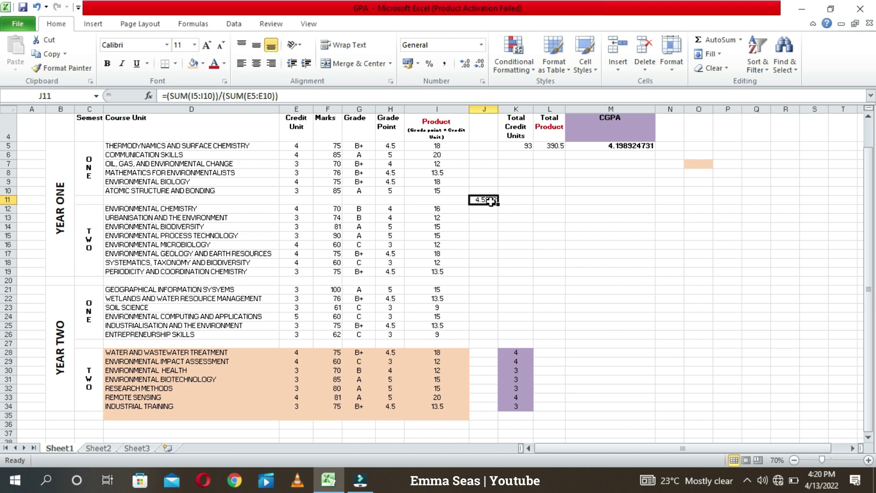
{"action": "left_click", "coordinate": [477, 210]}
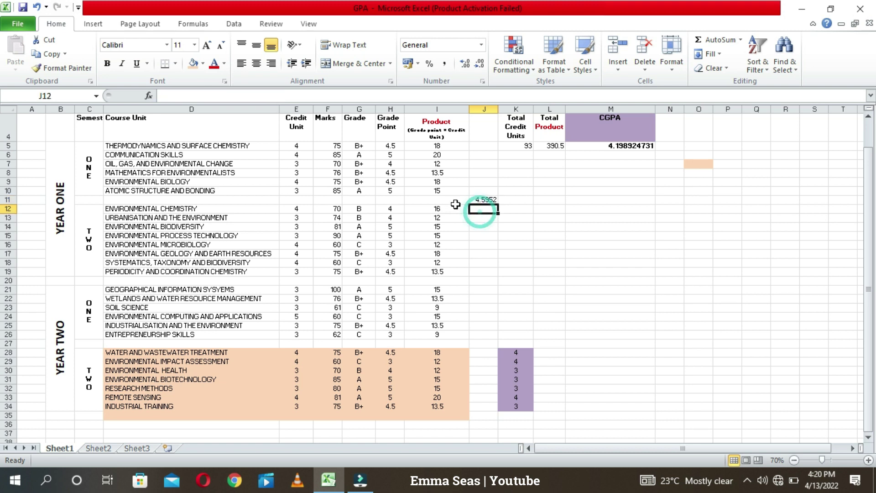
{"action": "left_click", "coordinate": [479, 200]}
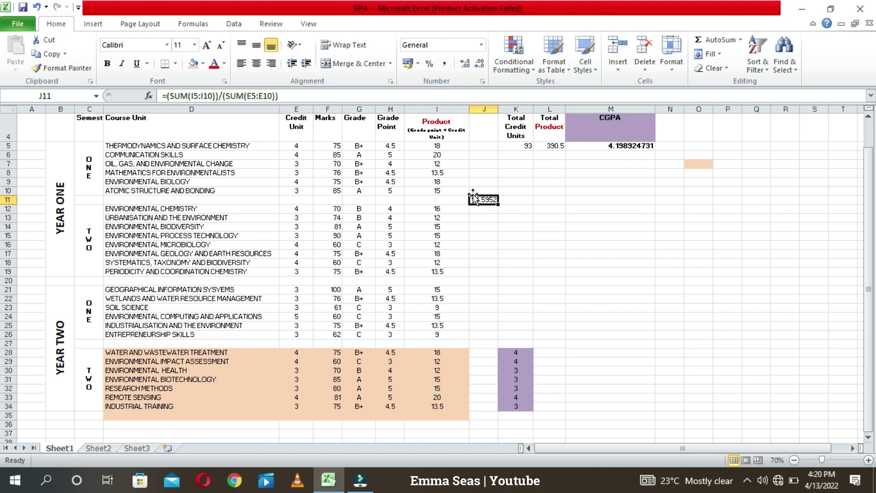
{"action": "left_click_drag", "start_coordinate": [475, 200], "coordinate": [488, 198]}
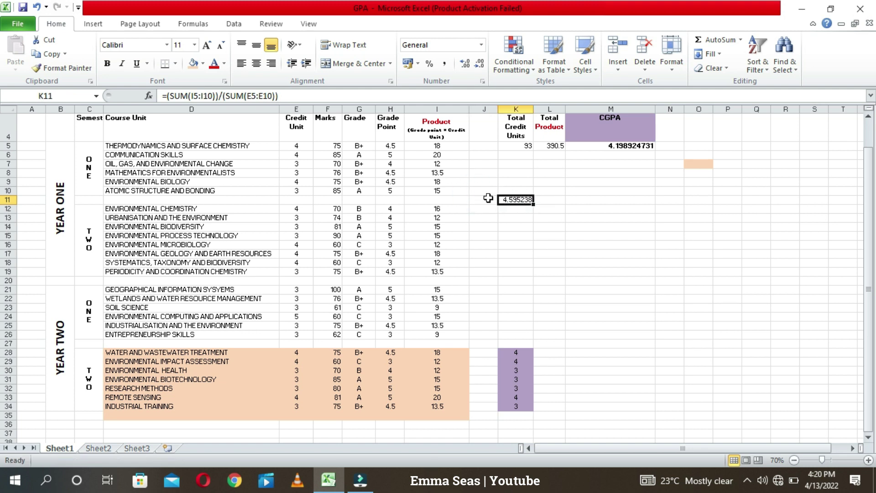
{"action": "left_click", "coordinate": [479, 199]}
{"action": "type", "text": "GPA"}
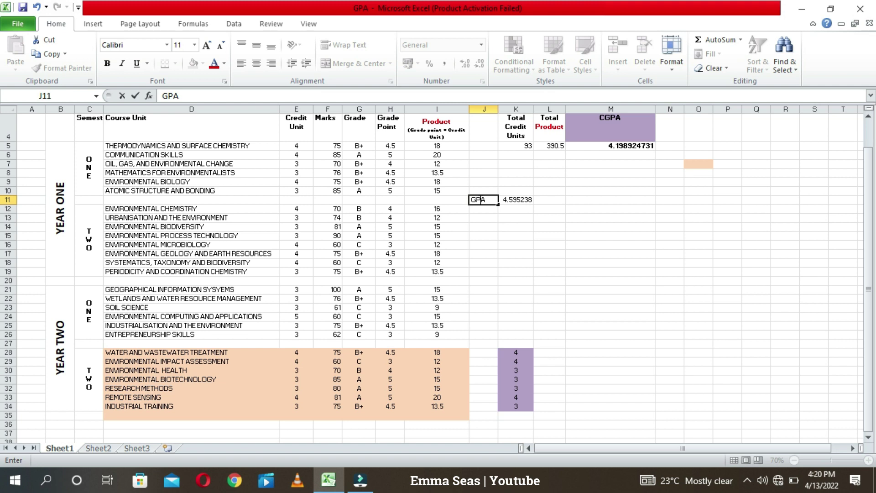
{"action": "left_click", "coordinate": [516, 209]}
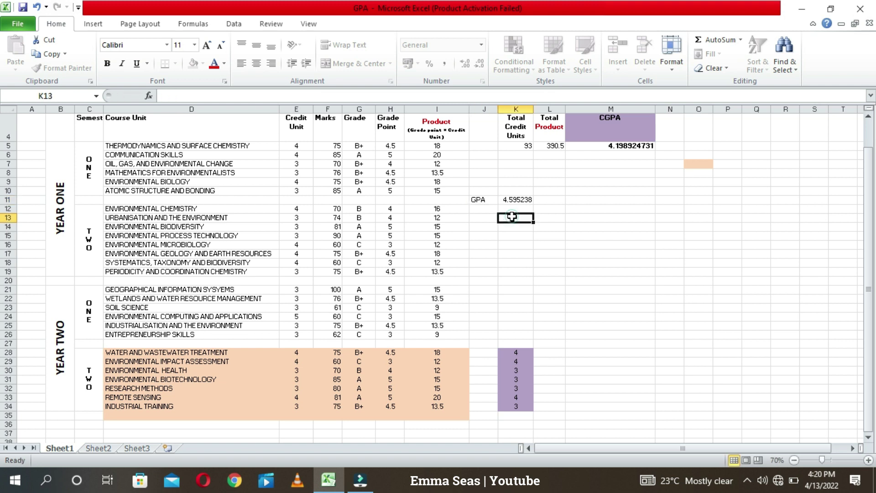
- Make the GPA label and its value in J11:K11 bold
{"action": "left_click_drag", "start_coordinate": [515, 200], "coordinate": [479, 200]}
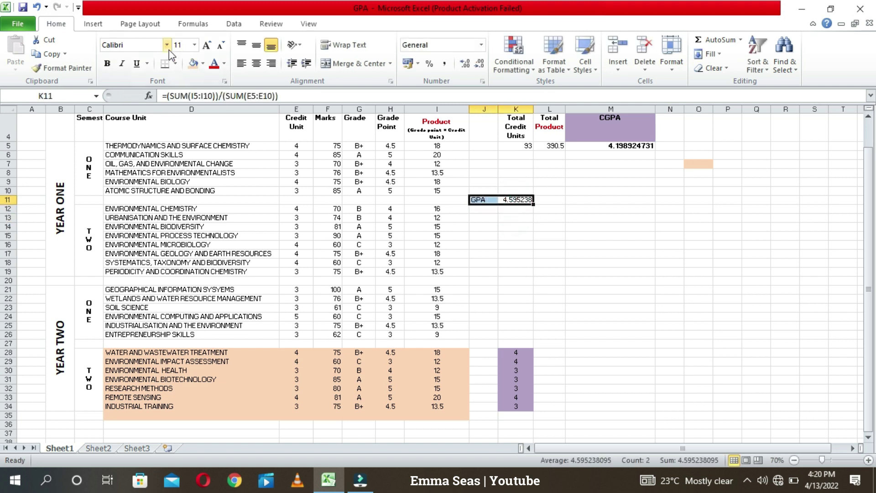
{"action": "left_click", "coordinate": [107, 63]}
{"action": "left_click", "coordinate": [516, 262]}
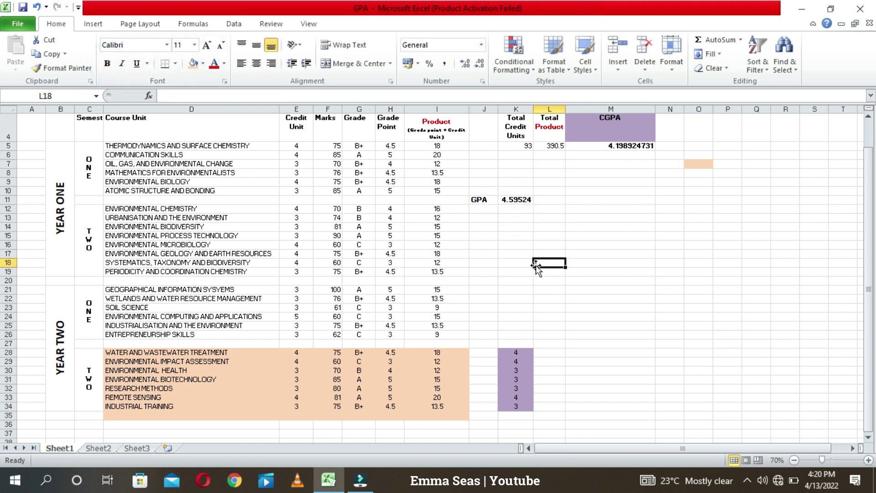
{"action": "left_click", "coordinate": [504, 204]}
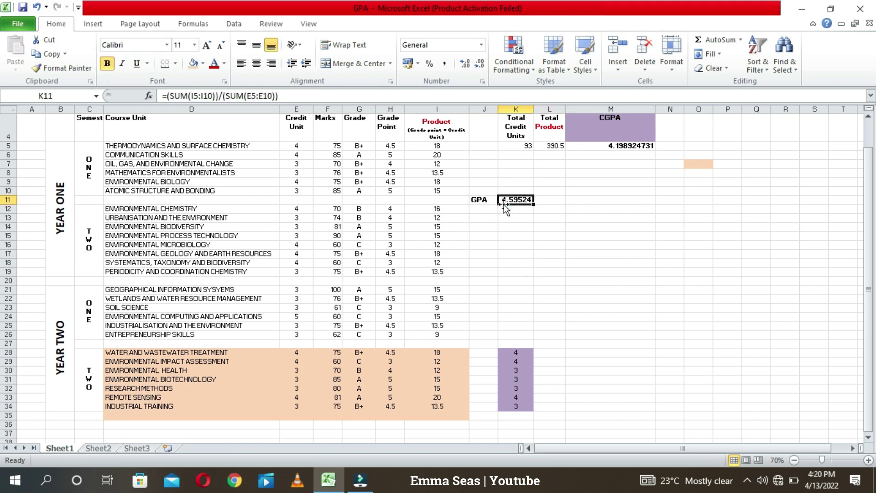
{"action": "left_click", "coordinate": [482, 200]}
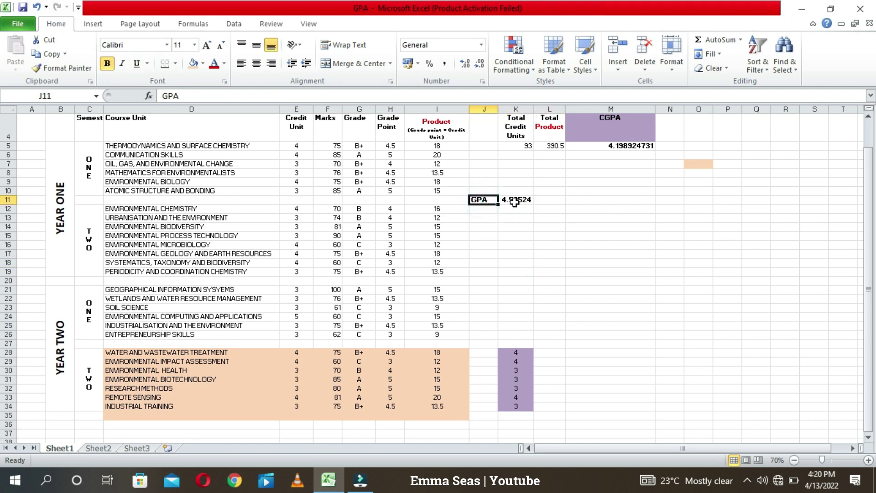
{"action": "left_click", "coordinate": [525, 201]}
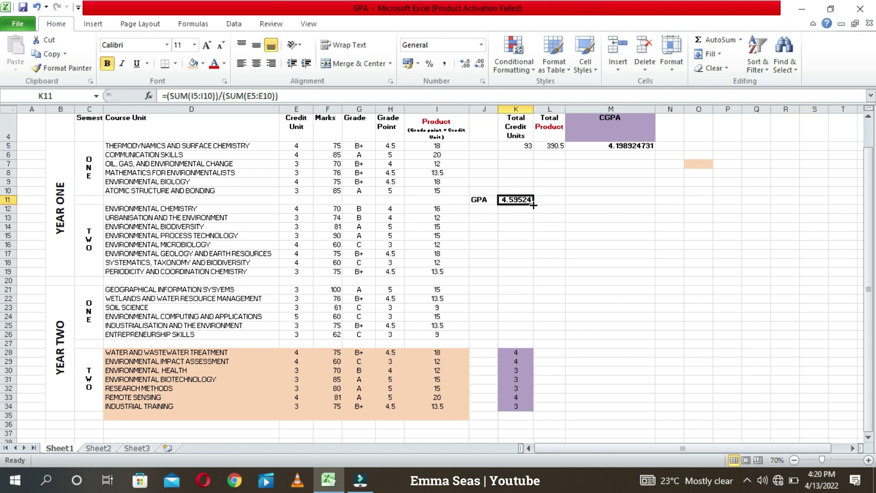
{"action": "left_click", "coordinate": [519, 198]}
- Enter the label GPA in J19 beside the last Year One semester two course
{"action": "left_click", "coordinate": [489, 274]}
{"action": "left_click", "coordinate": [489, 275]}
{"action": "type", "text": "GPA"}
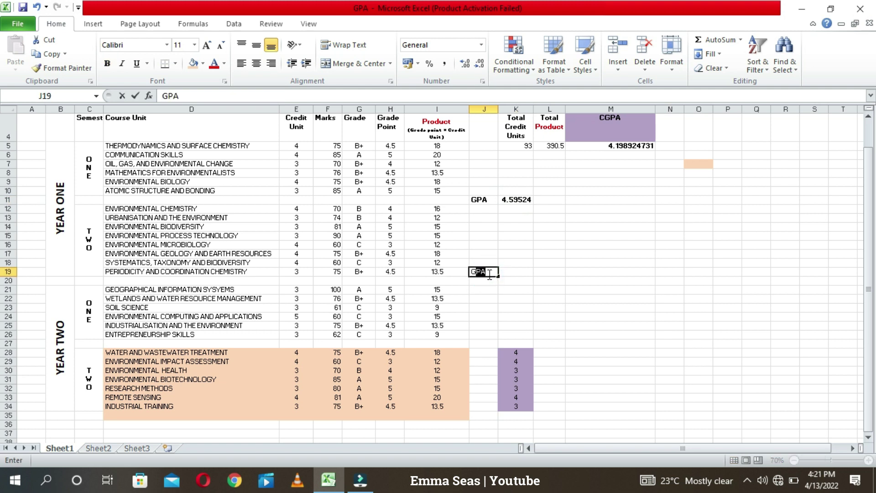
{"action": "left_click", "coordinate": [520, 290]}
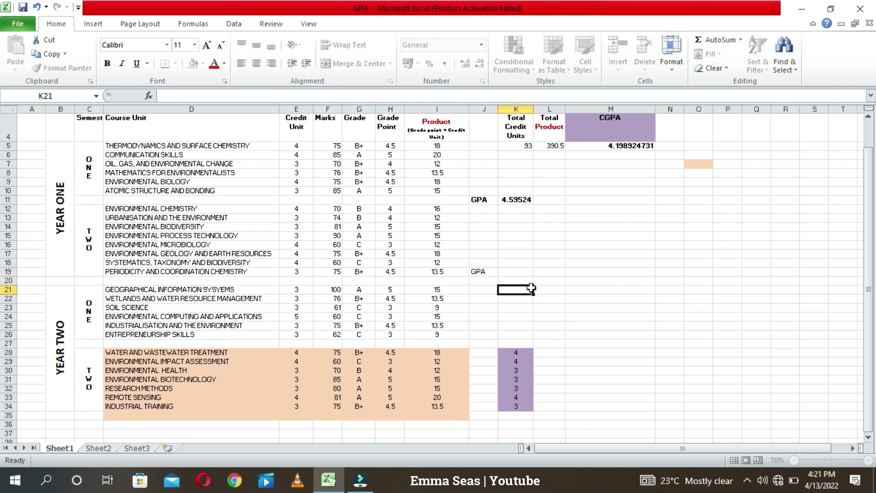
- Try to copy the semester GPA formula from K11 into K19 for Year One semester two
{"action": "left_click", "coordinate": [514, 272]}
{"action": "left_click", "coordinate": [514, 201]}
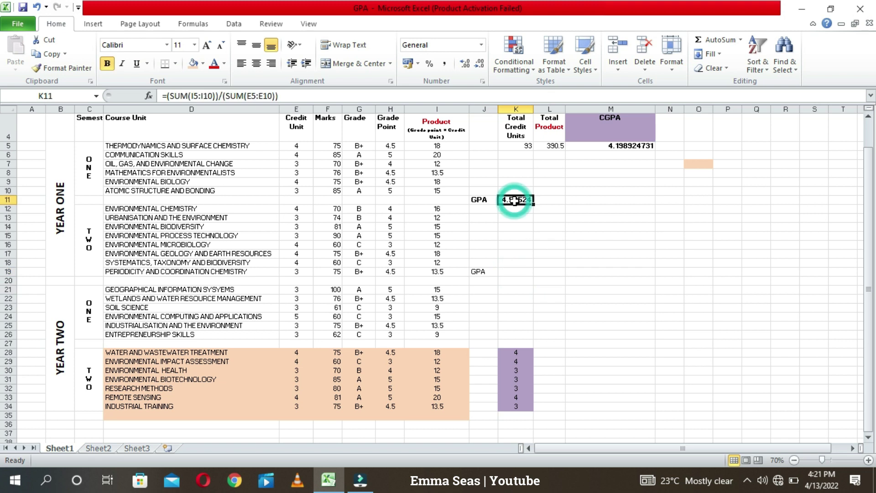
{"action": "left_click_drag", "start_coordinate": [286, 97], "coordinate": [163, 91]}
{"action": "right_click", "coordinate": [164, 91]}
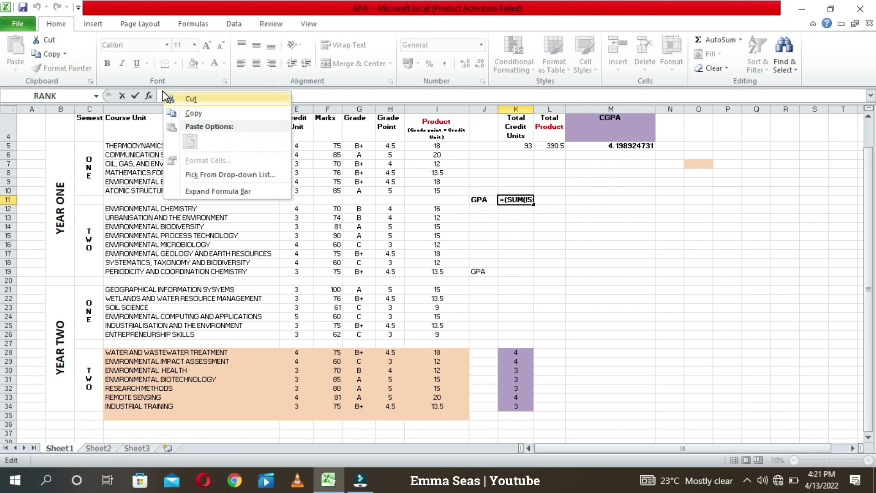
{"action": "left_click", "coordinate": [180, 113]}
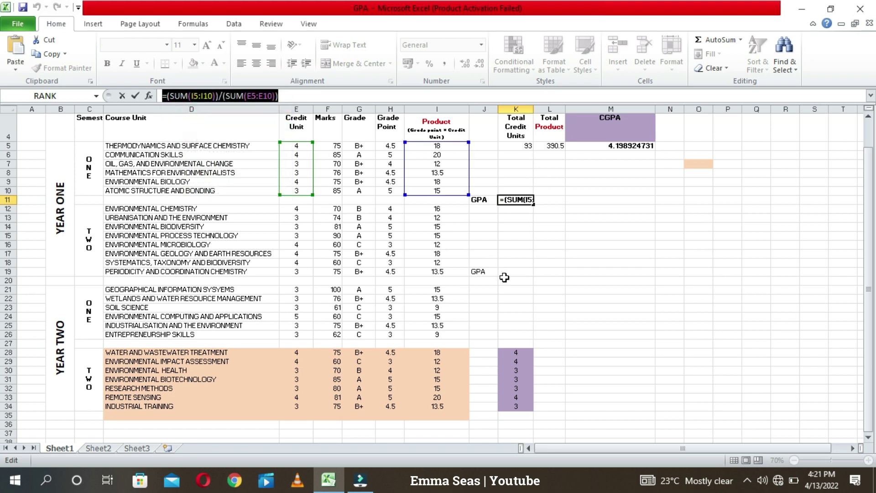
{"action": "type", "text": "="}
{"action": "left_click", "coordinate": [513, 274]}
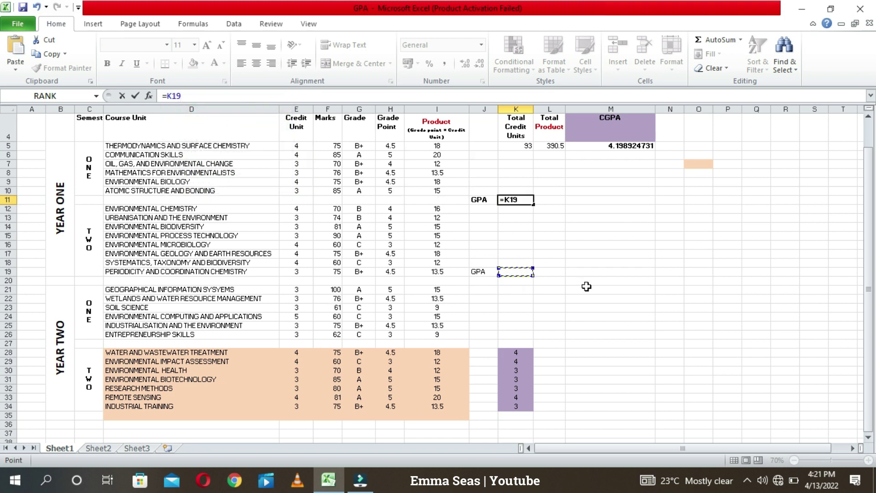
{"action": "left_click", "coordinate": [629, 271]}
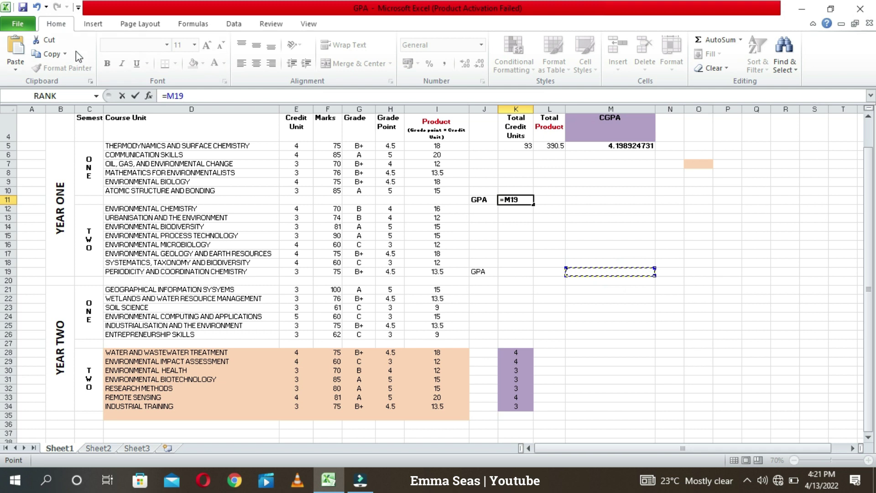
- Discard the unwanted cell reference in K11 and undo back to its semester GPA formula
{"action": "left_click", "coordinate": [36, 7]}
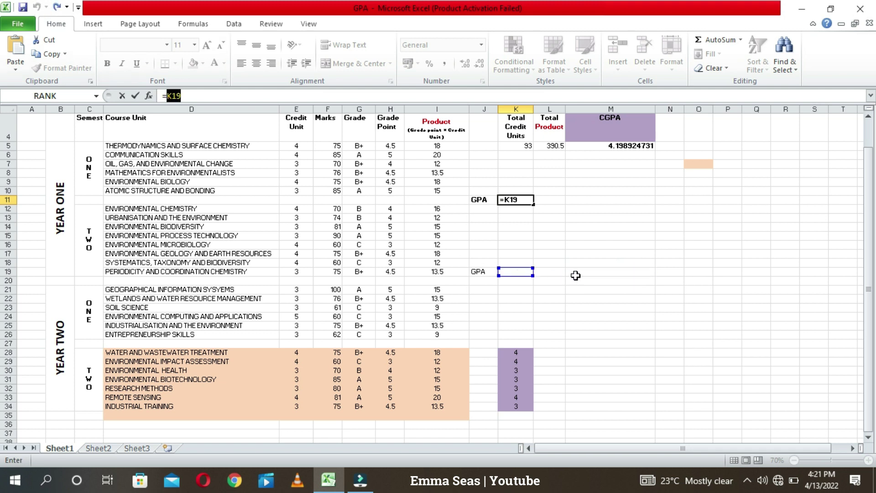
{"action": "key", "text": "BackSpace"}
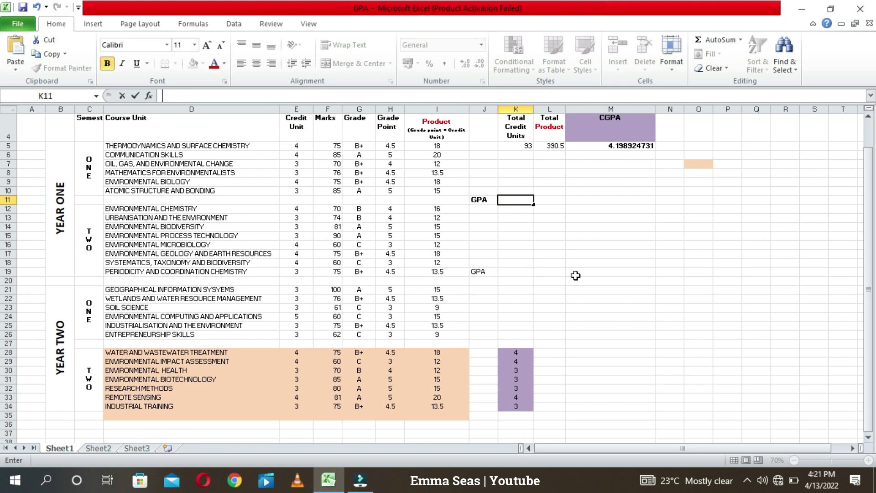
{"action": "key", "text": "Escape"}
{"action": "left_click", "coordinate": [578, 271]}
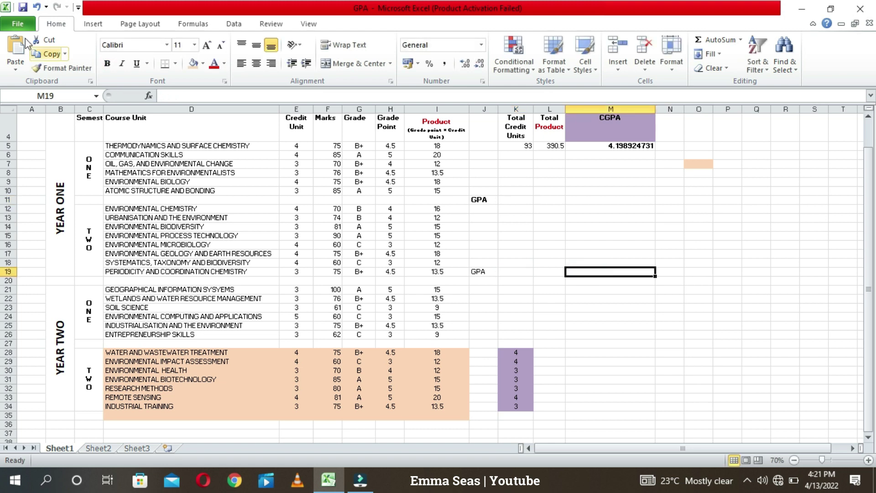
{"action": "left_click", "coordinate": [38, 7]}
{"action": "left_click", "coordinate": [38, 7]}
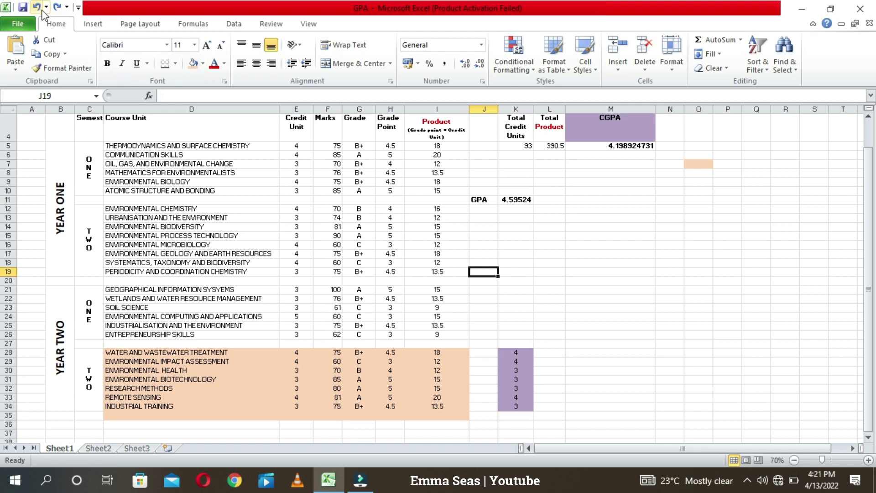
- Redo the GPA label in J19 and make it bold
{"action": "left_click", "coordinate": [57, 7]}
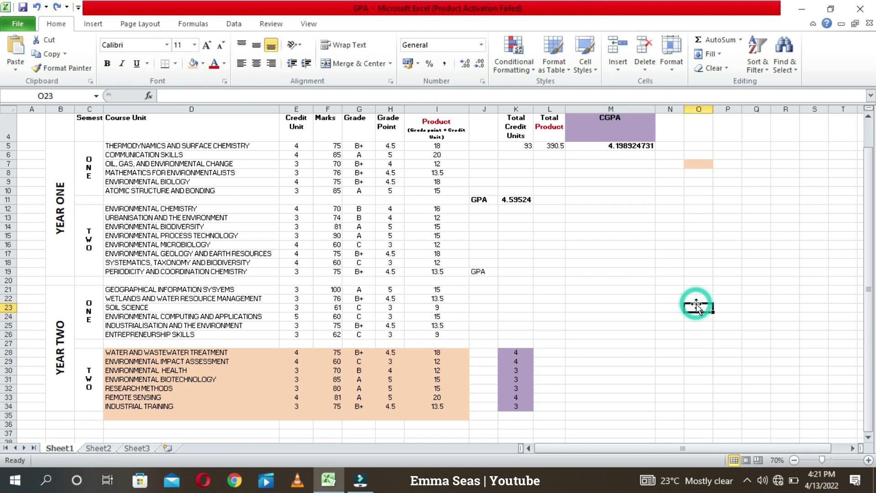
{"action": "left_click", "coordinate": [488, 273]}
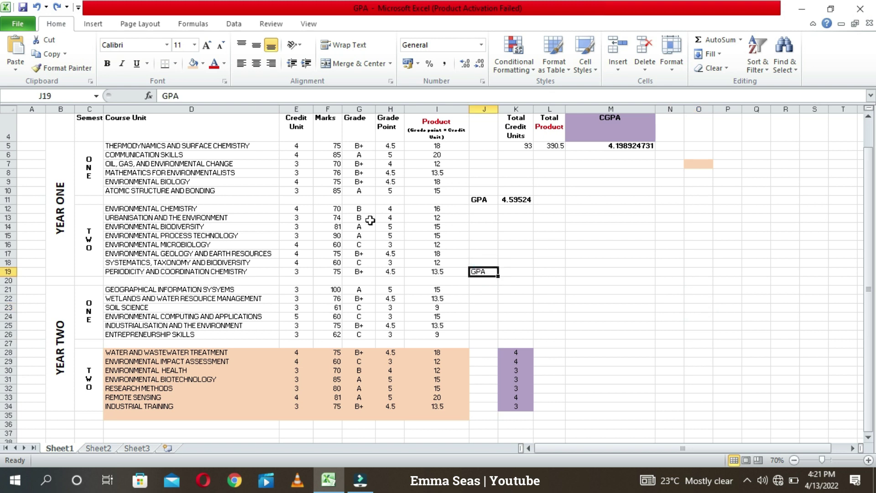
{"action": "left_click", "coordinate": [105, 64]}
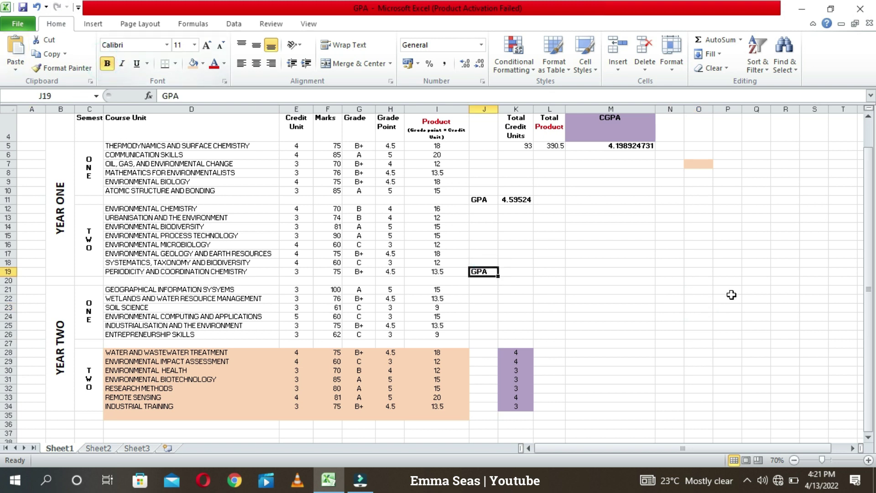
- Delete the Year Two semester two credit unit copies in K28:K35 and remove the cells' fill colour
{"action": "mouse_move", "coordinate": [792, 487]}
{"action": "left_click_drag", "start_coordinate": [523, 352], "coordinate": [521, 411]}
{"action": "key", "text": "Delete"}
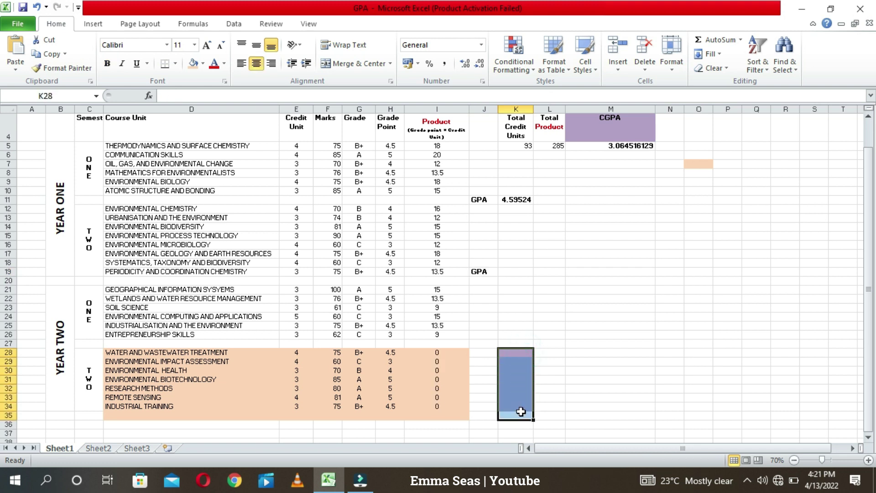
{"action": "left_click", "coordinate": [203, 64]}
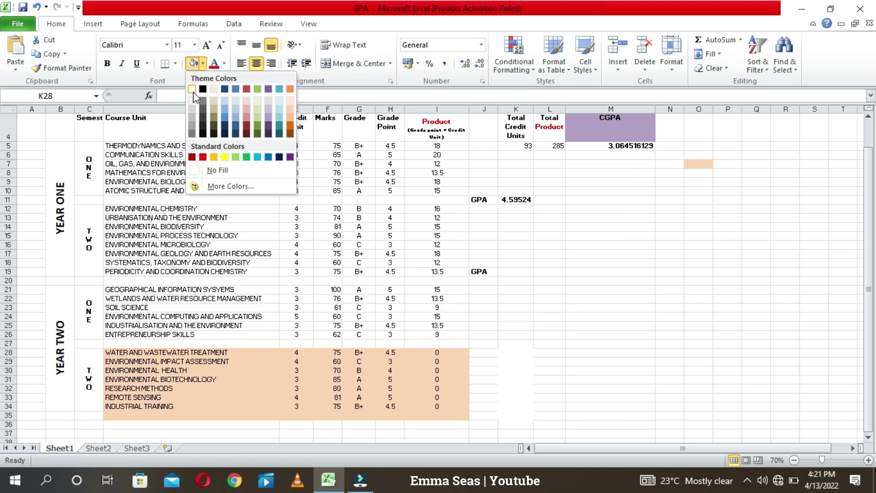
{"action": "left_click", "coordinate": [223, 168]}
{"action": "left_click", "coordinate": [698, 309]}
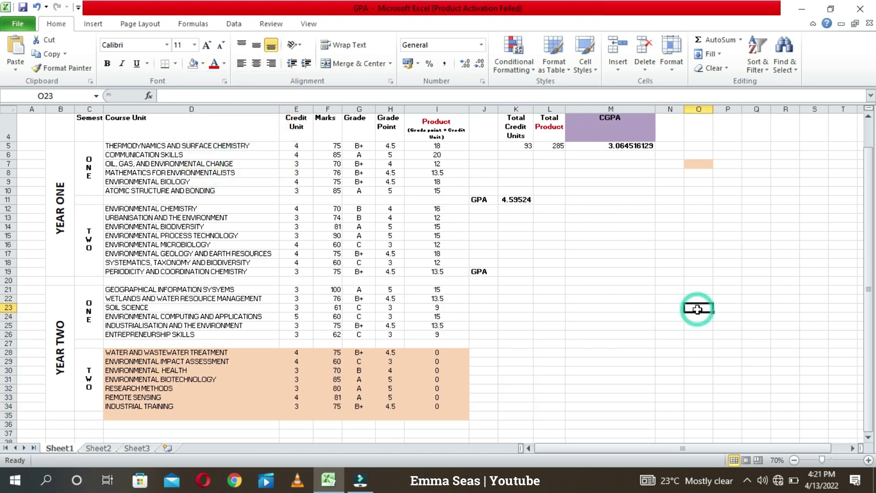
- Set the Environmental Impact Assessment marks in F29 to 90
{"action": "left_click", "coordinate": [518, 272]}
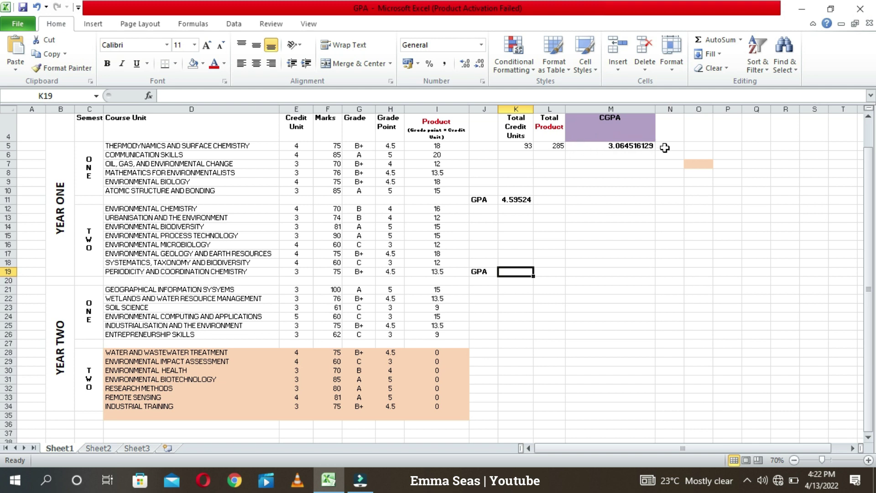
{"action": "left_click", "coordinate": [331, 363]}
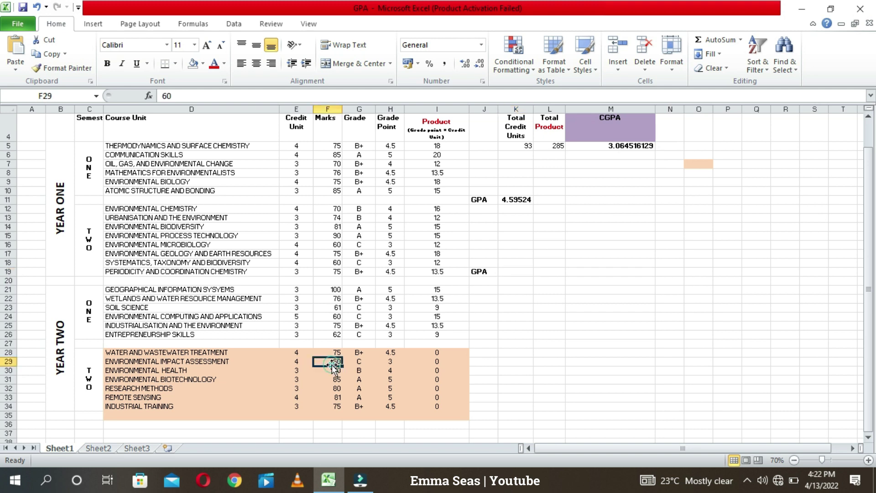
{"action": "type", "text": "9"}
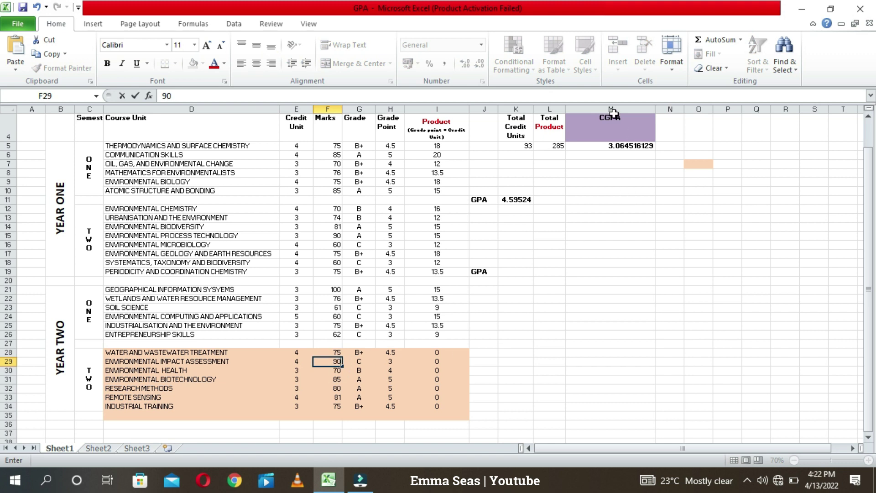
{"action": "type", "text": "0"}
{"action": "left_click", "coordinate": [393, 364]}
- Set the Environmental Impact Assessment grade in G29 to A and its grade point in H29 to 5
{"action": "left_click", "coordinate": [359, 363]}
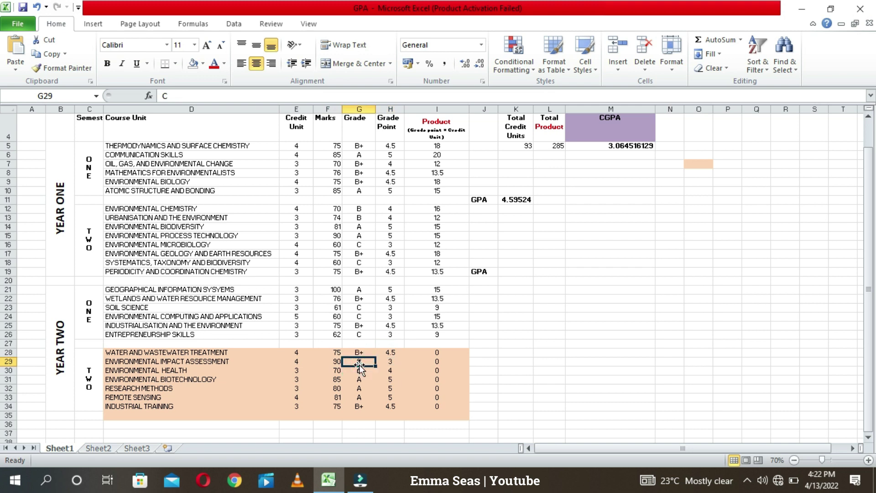
{"action": "type", "text": "A"}
{"action": "left_click", "coordinate": [392, 361]}
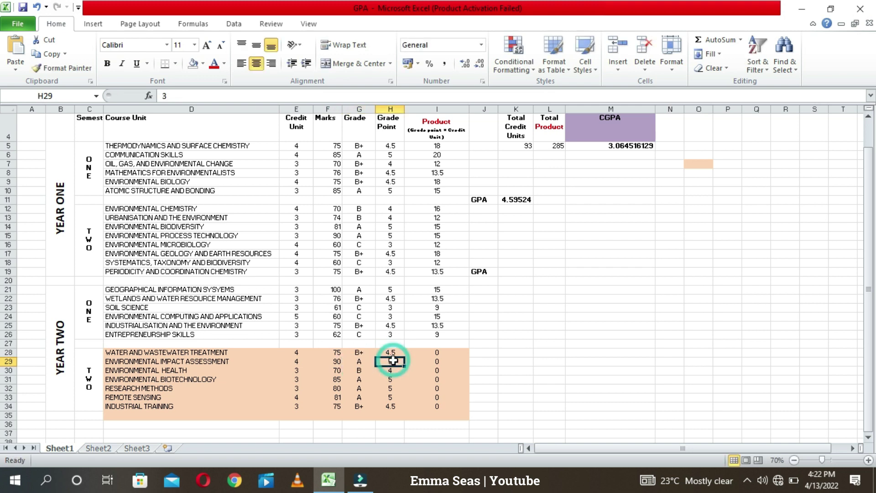
{"action": "type", "text": "5"}
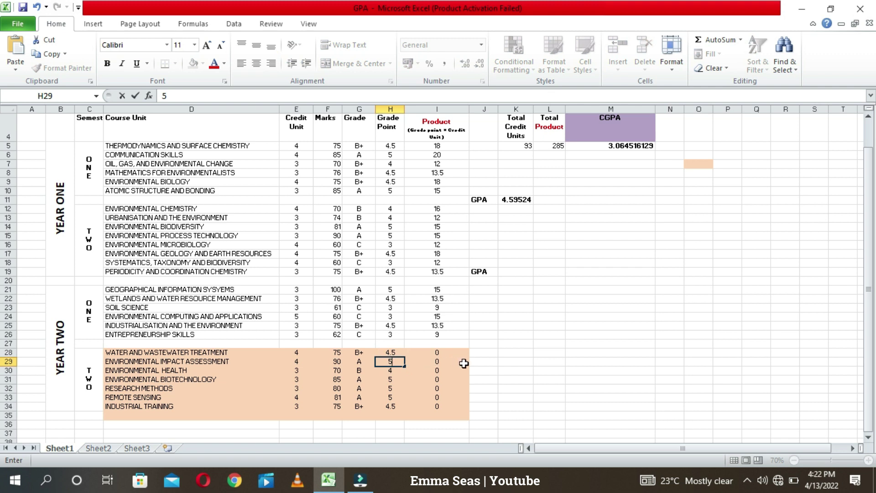
{"action": "left_click", "coordinate": [489, 364]}
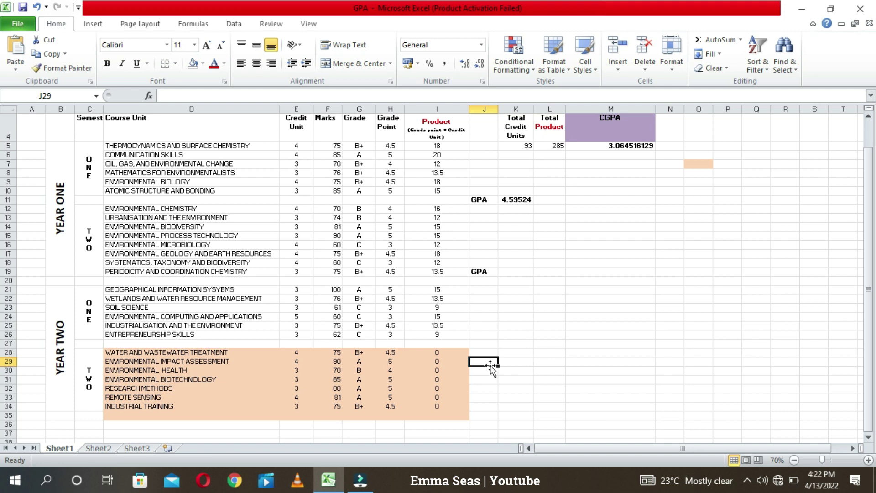
- Fill the credit unit times grade point formula from I25 down through I35 to replace the broken Year Two semester two products
{"action": "left_click", "coordinate": [445, 356]}
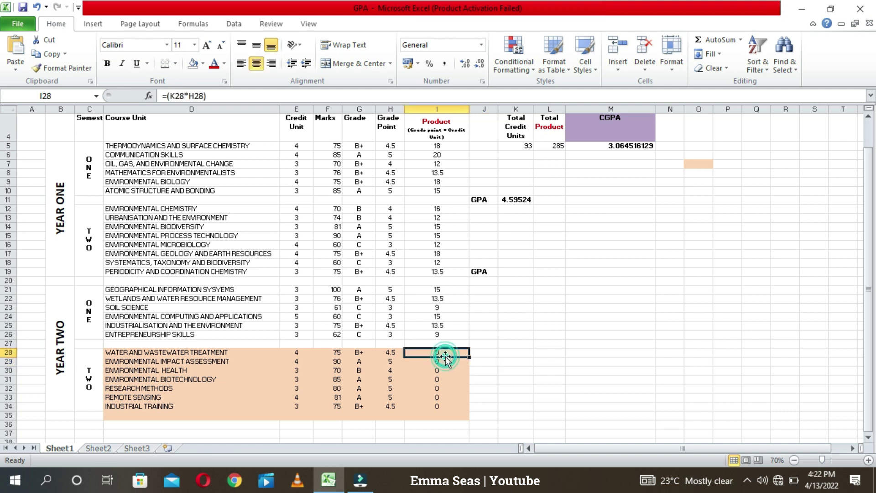
{"action": "left_click", "coordinate": [439, 328]}
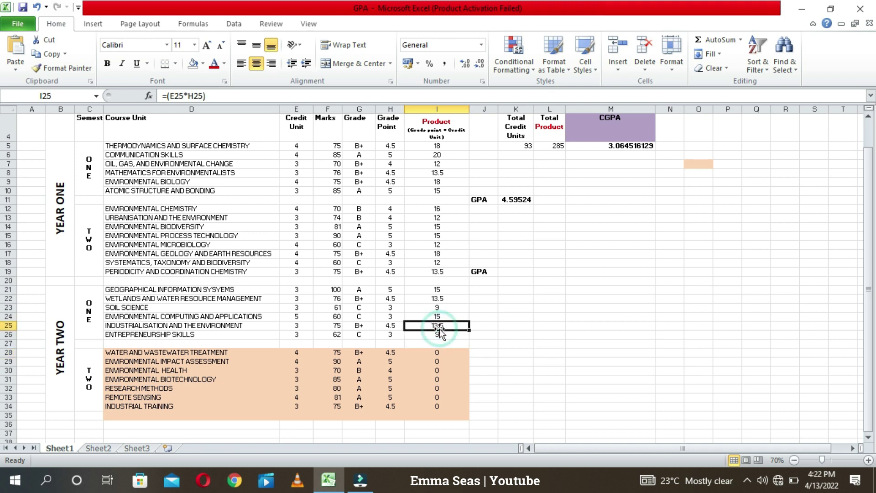
{"action": "left_click", "coordinate": [440, 335]}
{"action": "left_click", "coordinate": [438, 357]}
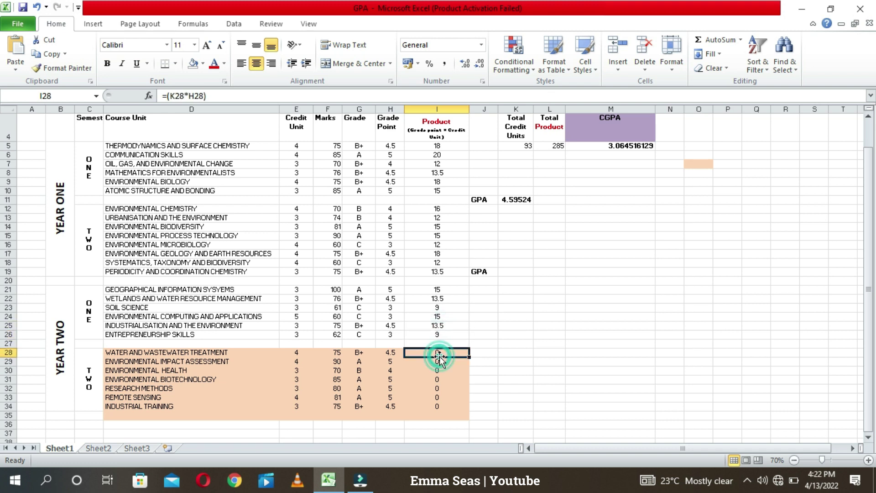
{"action": "left_click_drag", "start_coordinate": [440, 325], "coordinate": [473, 417]}
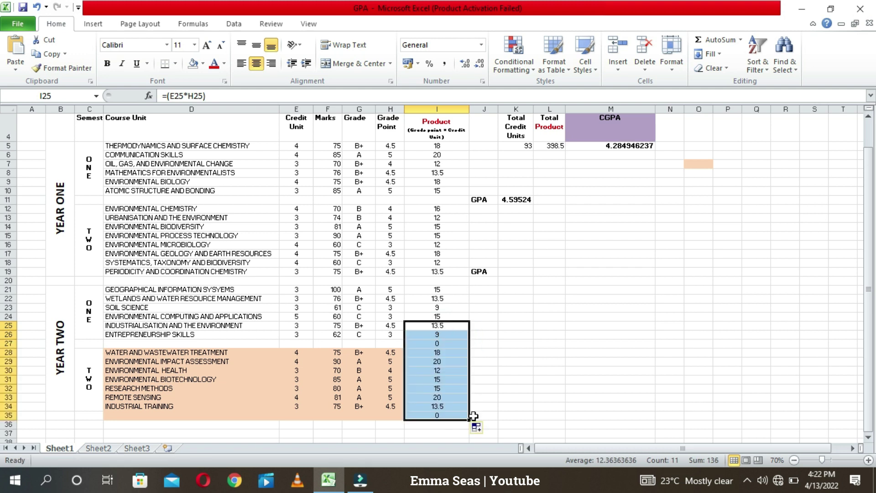
{"action": "left_click", "coordinate": [508, 370]}
- Delete the surplus product formulas in the blank rows at I27 and I35
{"action": "left_click", "coordinate": [435, 343]}
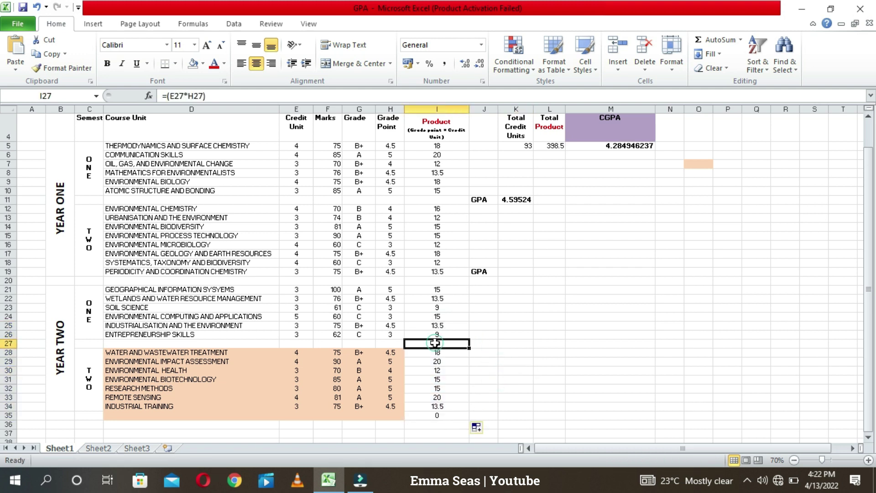
{"action": "key", "text": "Delete"}
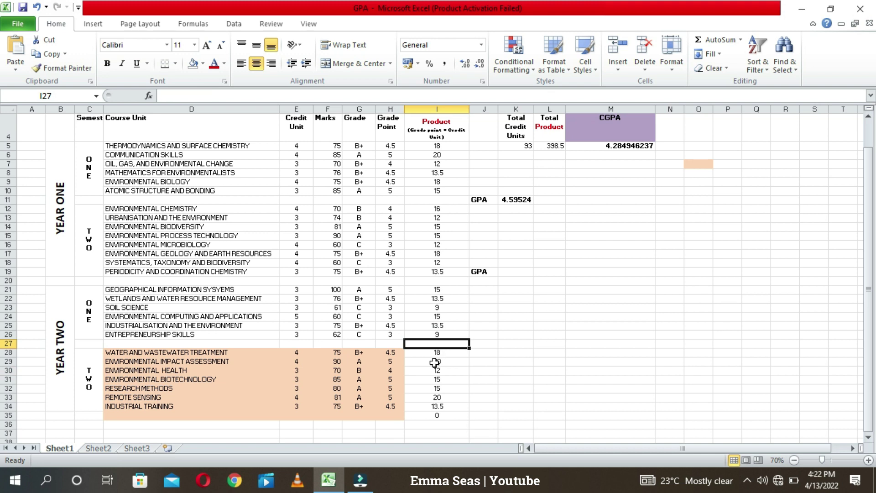
{"action": "left_click", "coordinate": [438, 416]}
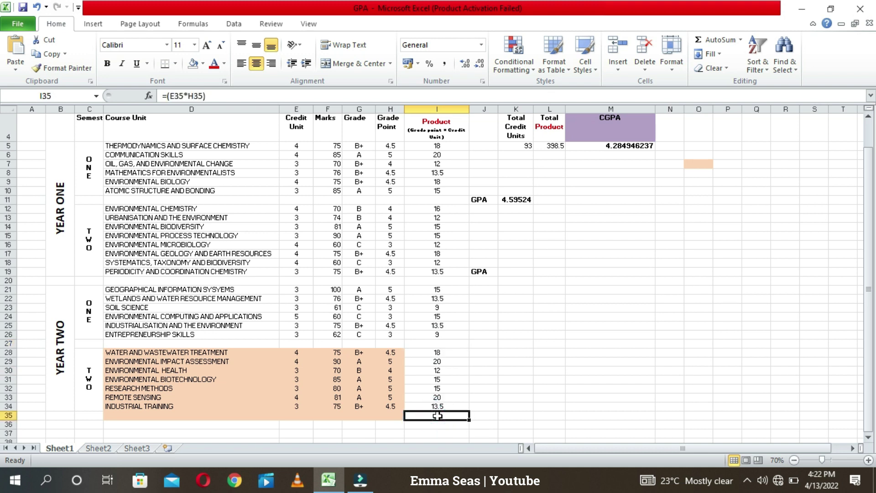
{"action": "key", "text": "Delete"}
{"action": "left_click", "coordinate": [633, 338]}
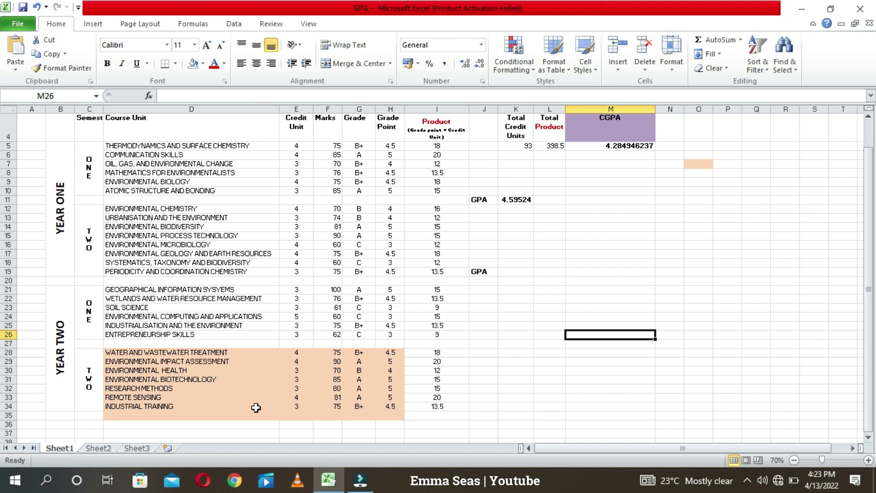
- Set the Environmental Impact Assessment marks in F29 to 50 and its grade in G29 to E
{"action": "left_click", "coordinate": [337, 361]}
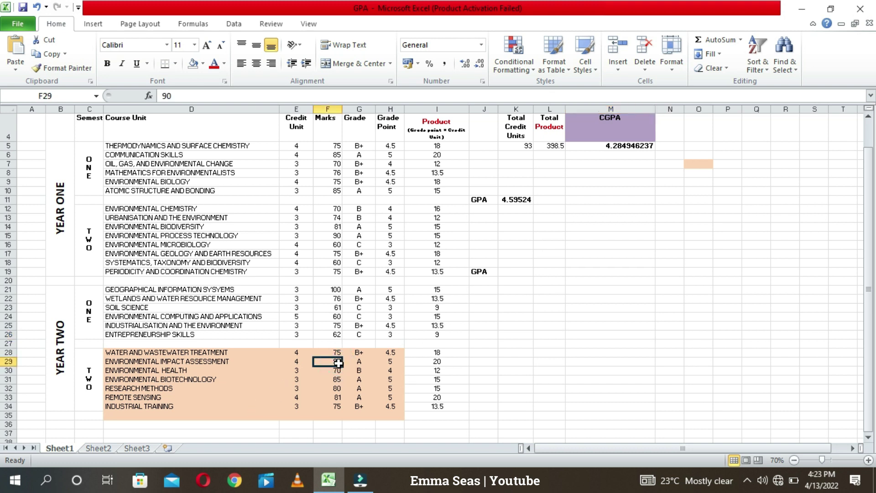
{"action": "key", "text": "BackSpace"}
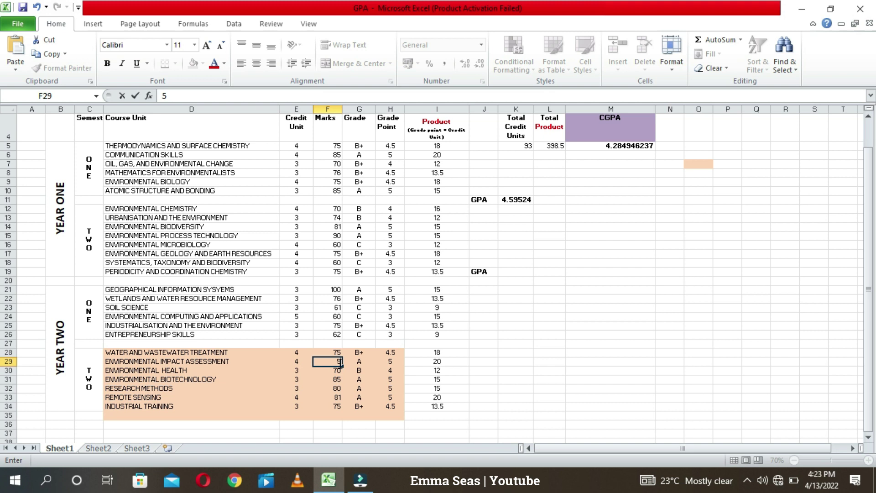
{"action": "type", "text": "50"}
{"action": "left_click", "coordinate": [365, 362]}
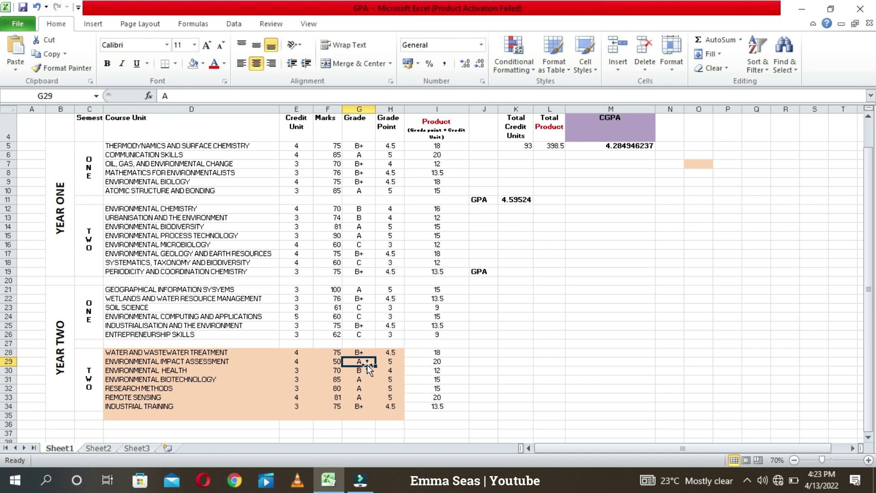
{"action": "type", "text": "E"}
- Set the Environmental Impact Assessment grade point in H29 to 2
{"action": "left_click", "coordinate": [391, 361]}
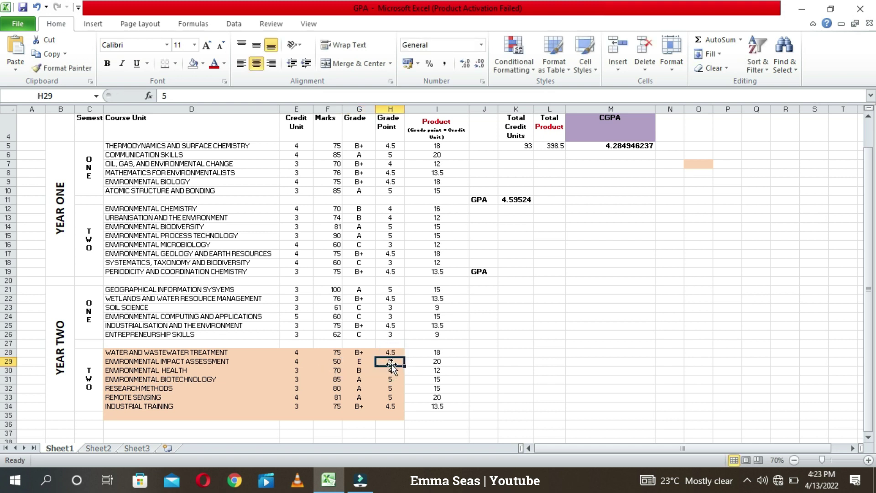
{"action": "type", "text": "2"}
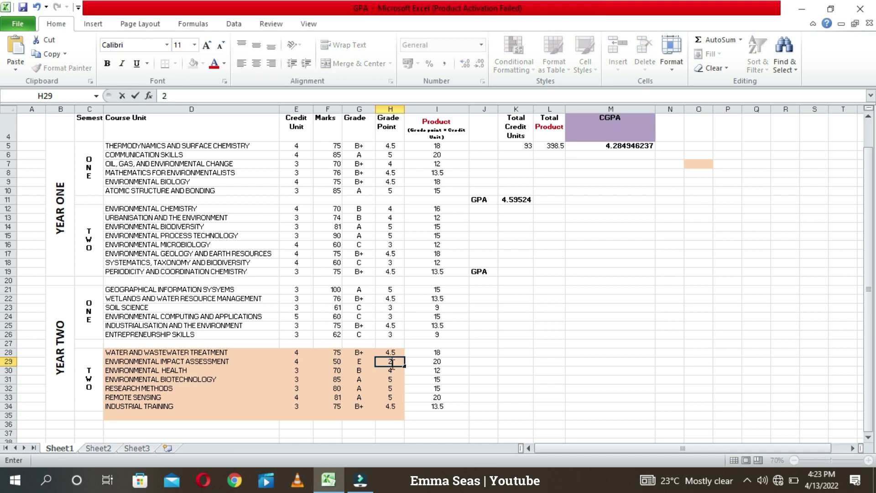
{"action": "left_click", "coordinate": [533, 360]}
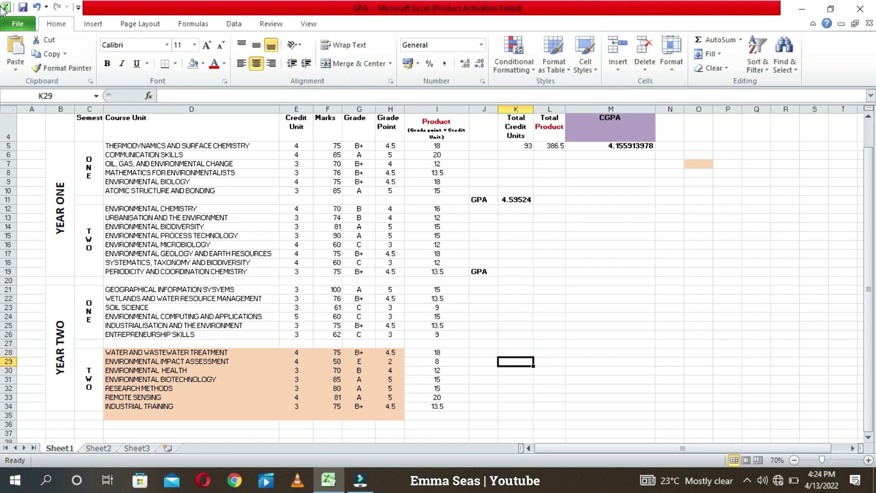
- Undo, redo and again undo the H29 grade point change to compare its effect on the CGPA
{"action": "left_click", "coordinate": [38, 7]}
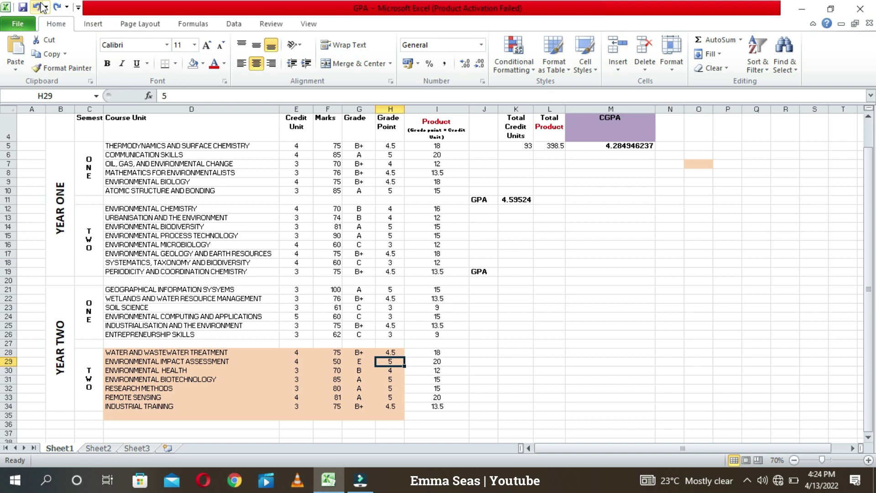
{"action": "left_click", "coordinate": [56, 7]}
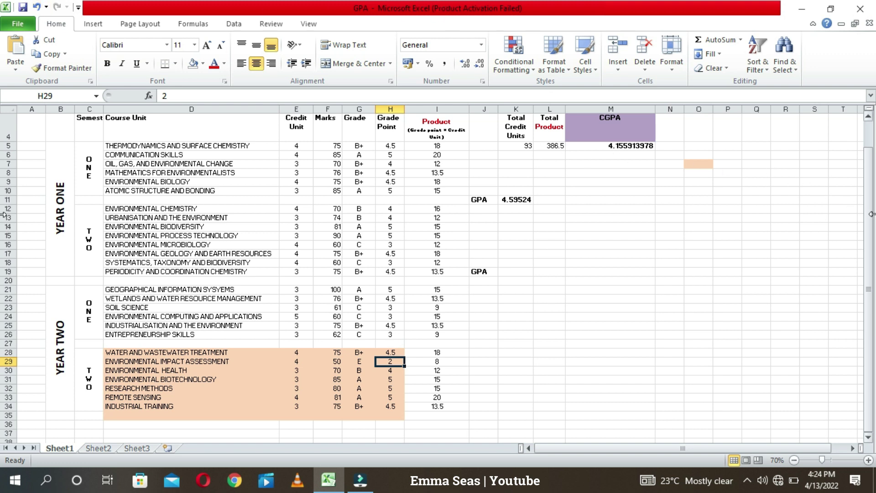
{"action": "left_click", "coordinate": [38, 7]}
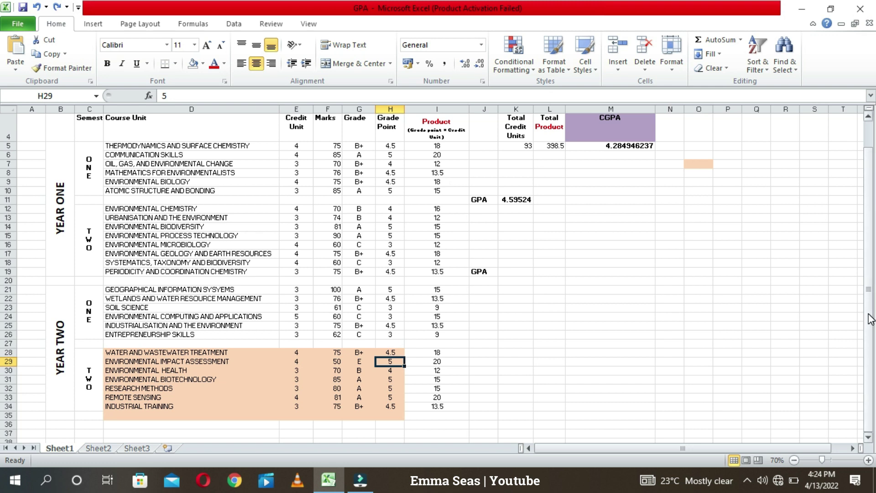
- Clear the Year Two semester two credit units, marks, grades, grade points and products in E28:I35
{"action": "scroll", "coordinate": [870, 318], "scroll_direction": "up", "scroll_amount": 1}
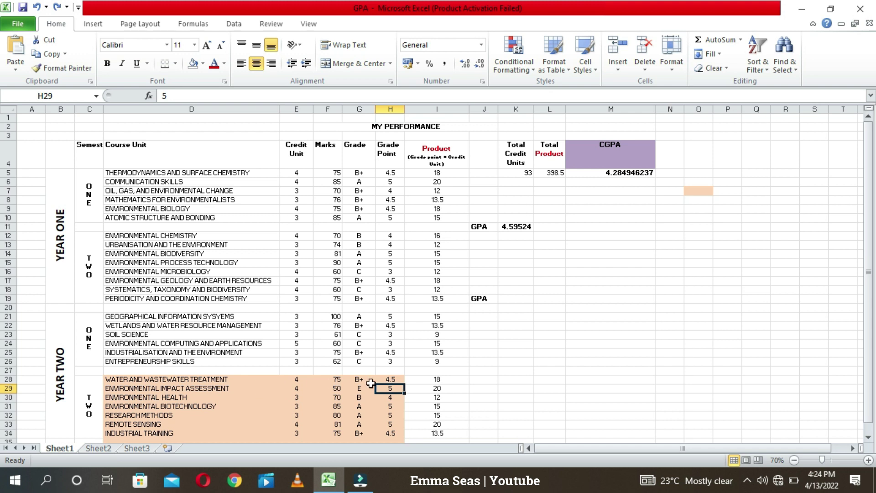
{"action": "left_click_drag", "start_coordinate": [292, 379], "coordinate": [436, 420]}
{"action": "key", "text": "ctrl+c"}
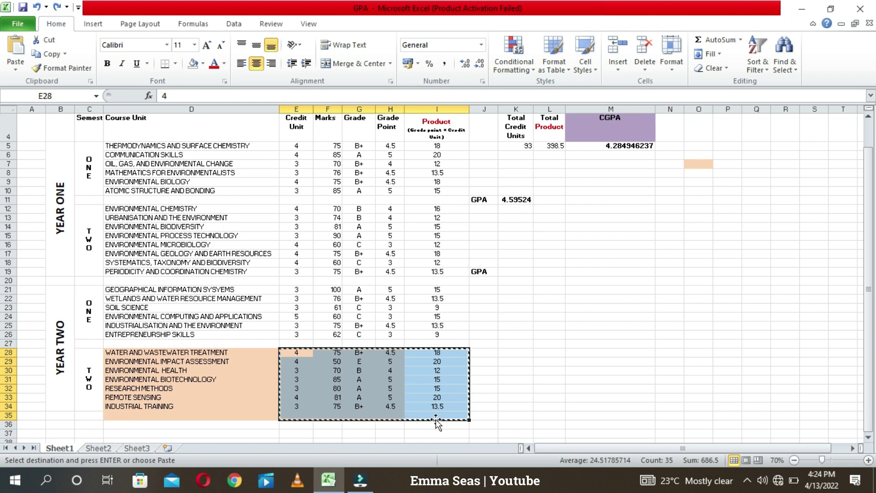
{"action": "key", "text": "Delete"}
{"action": "left_click", "coordinate": [598, 345]}
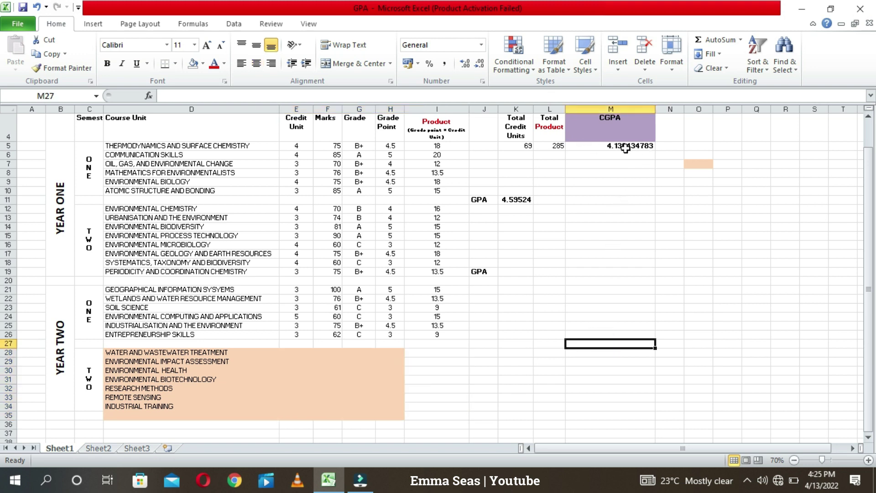
- Undo the deletion of the Year Two semester two results and cancel the pending copy
{"action": "left_click", "coordinate": [37, 7]}
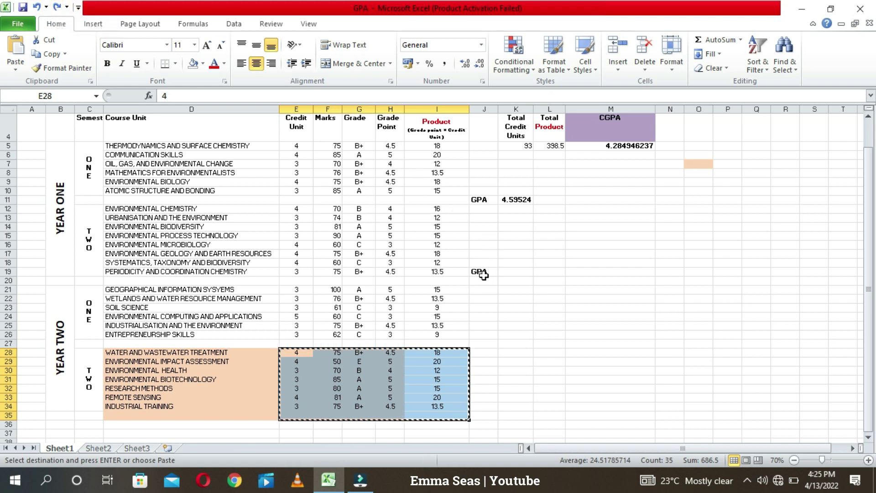
{"action": "left_click", "coordinate": [506, 272]}
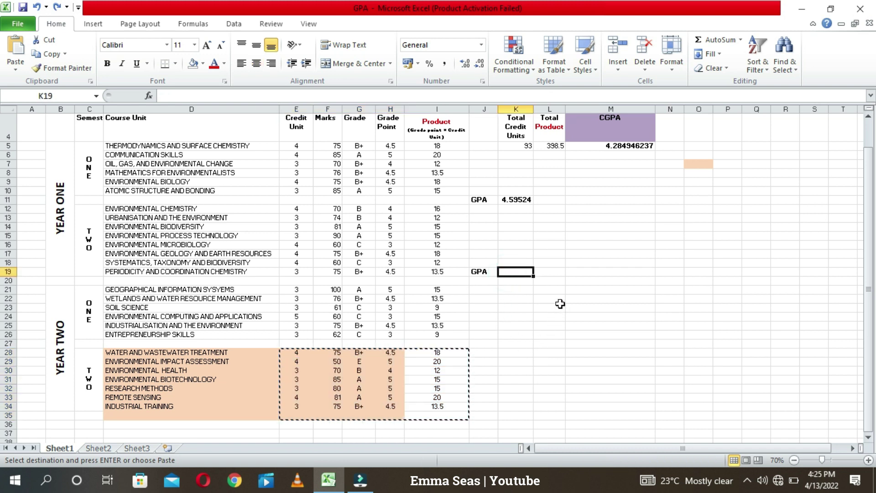
{"action": "key", "text": "Escape"}
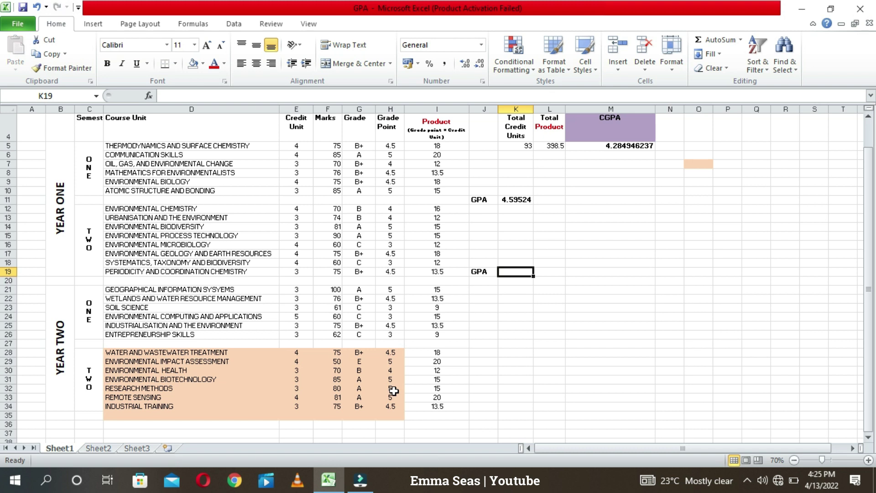
{"action": "left_click_drag", "start_coordinate": [297, 352], "coordinate": [426, 416]}
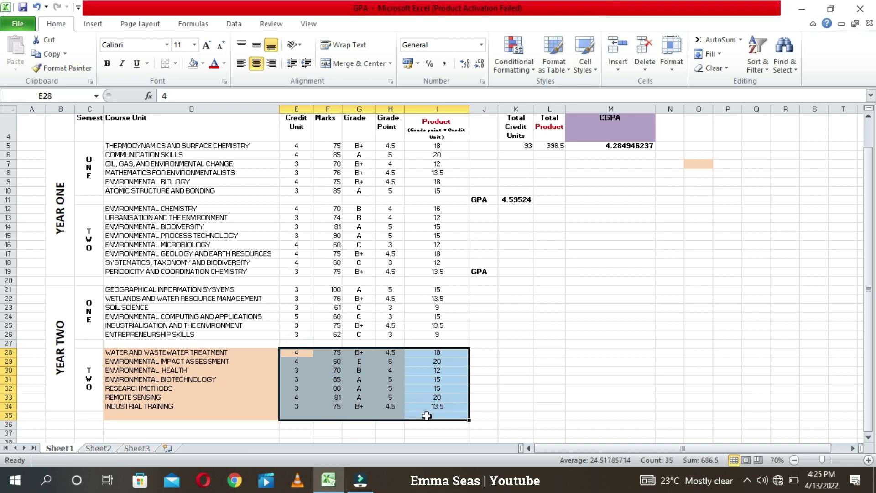
{"action": "left_click_drag", "start_coordinate": [426, 416], "coordinate": [497, 335]}
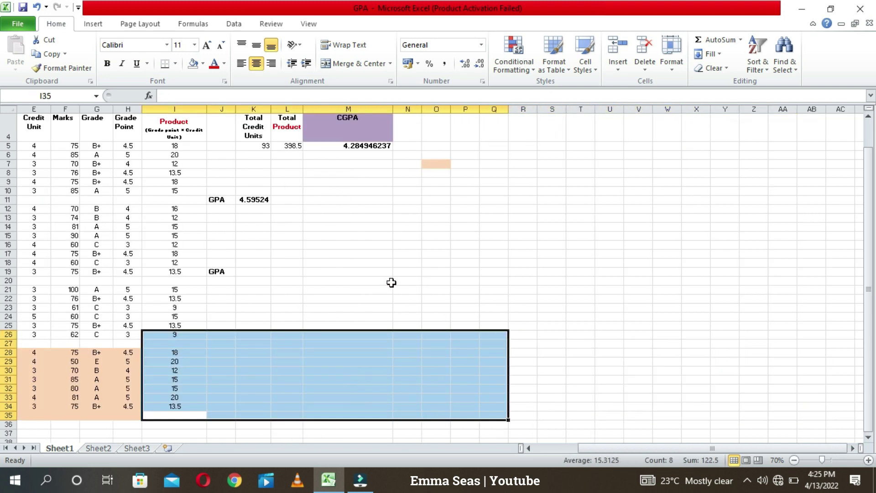
{"action": "left_click", "coordinate": [390, 281]}
{"action": "left_click_drag", "start_coordinate": [689, 451], "coordinate": [659, 450]}
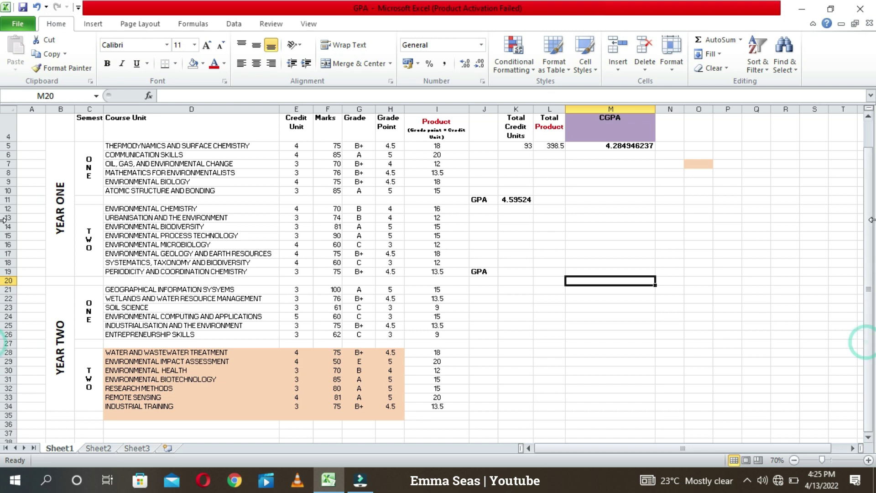
{"action": "left_click_drag", "start_coordinate": [870, 216], "coordinate": [871, 208]}
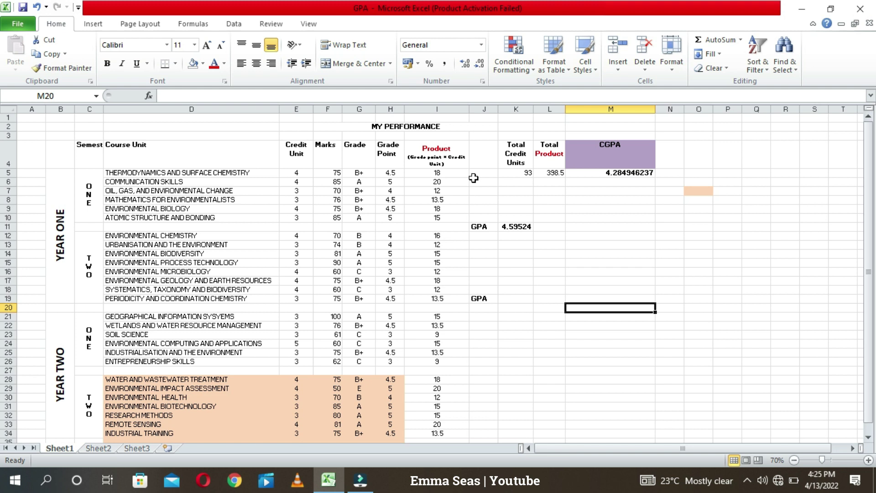
{"action": "left_click", "coordinate": [869, 460]}
{"action": "left_click", "coordinate": [869, 461]}
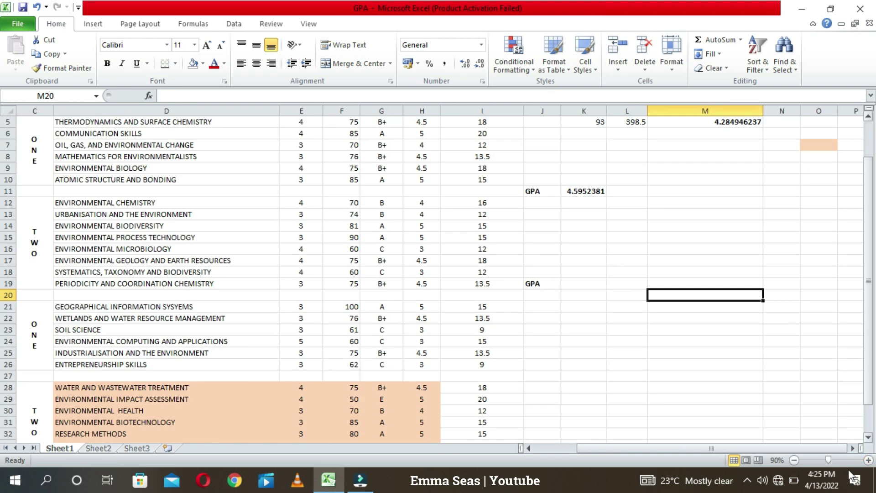
{"action": "left_click", "coordinate": [793, 459]}
{"action": "left_click", "coordinate": [793, 459]}
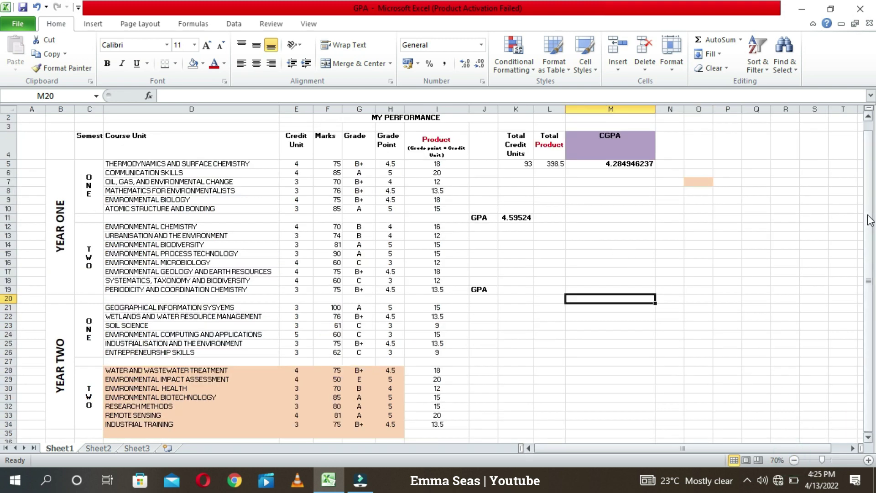
- Apply all borders to the course results table in B4:I34
{"action": "left_click_drag", "start_coordinate": [869, 215], "coordinate": [869, 208]}
{"action": "left_click_drag", "start_coordinate": [66, 158], "coordinate": [452, 352]}
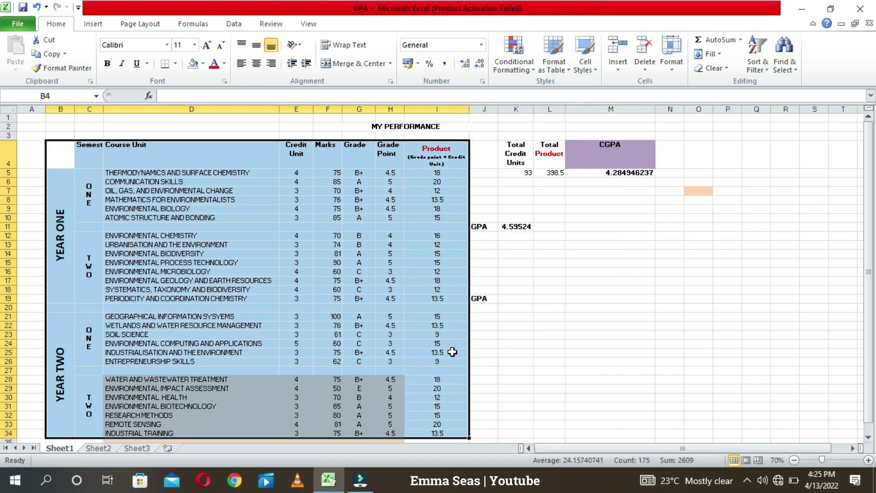
{"action": "left_click", "coordinate": [176, 68]}
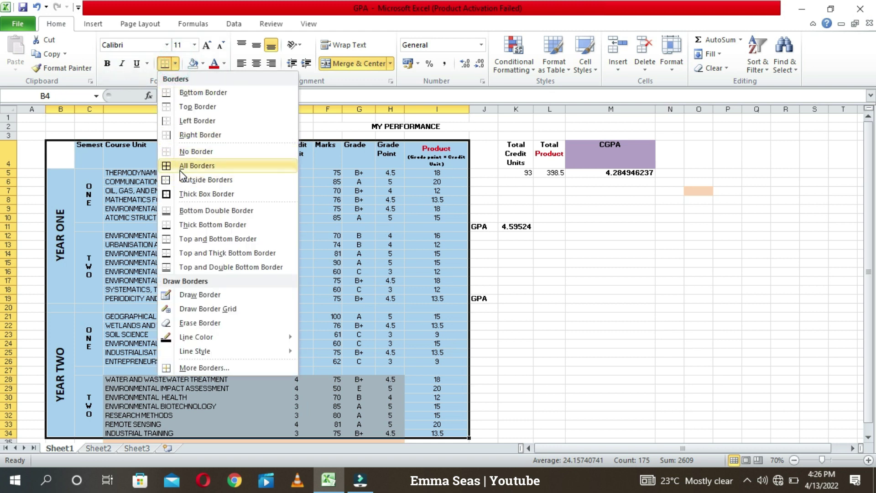
{"action": "left_click", "coordinate": [196, 165]}
{"action": "left_click", "coordinate": [596, 280]}
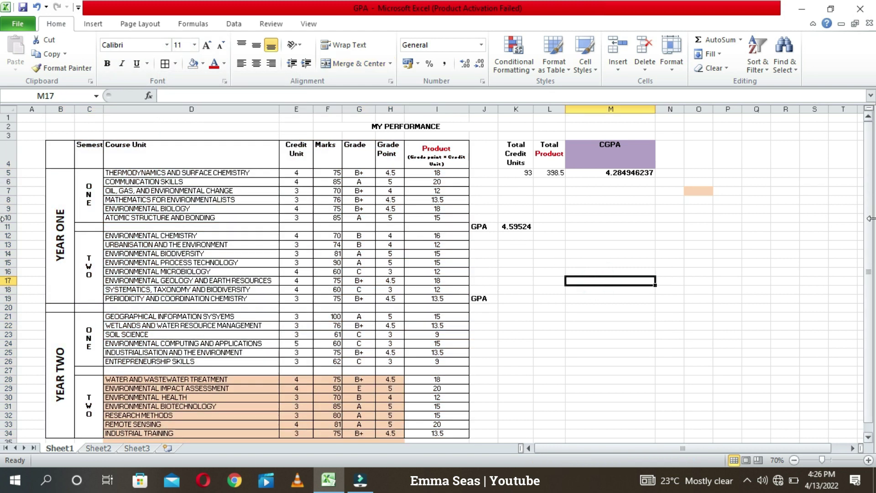
- Apply all borders to the CGPA summary table in K4:M5
{"action": "left_click", "coordinate": [868, 437]}
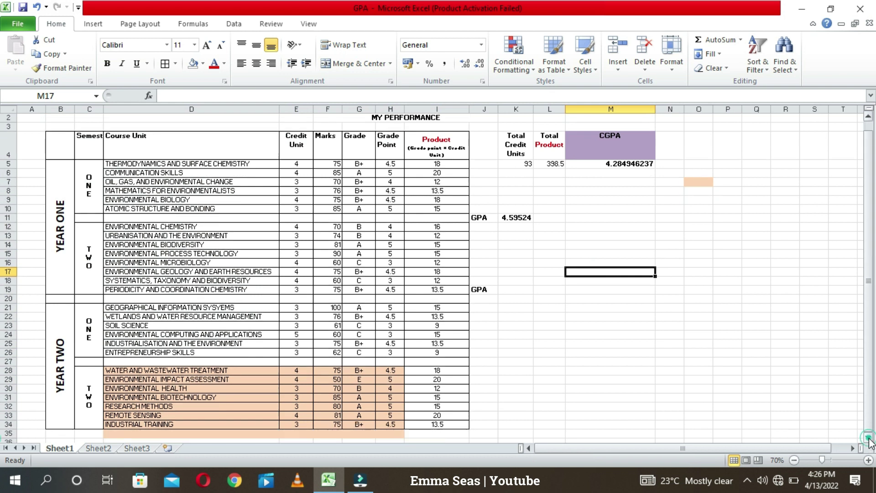
{"action": "left_click", "coordinate": [868, 437]}
{"action": "left_click", "coordinate": [868, 437]}
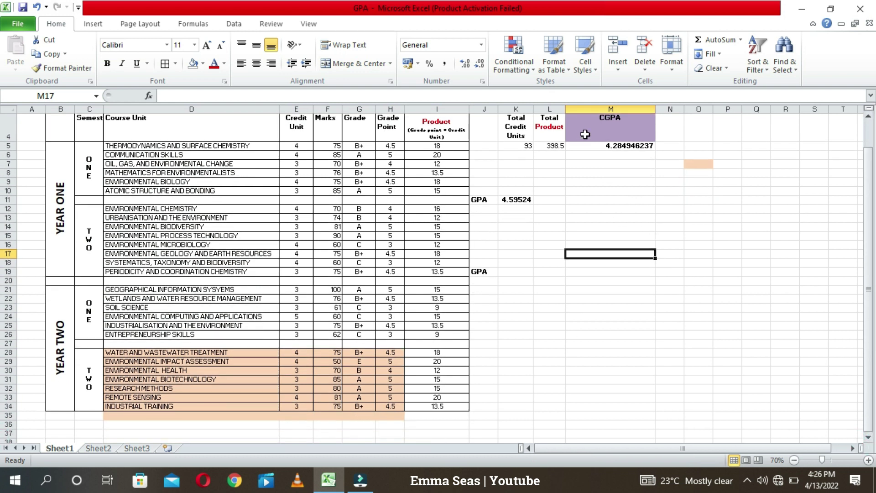
{"action": "left_click_drag", "start_coordinate": [509, 130], "coordinate": [609, 147]}
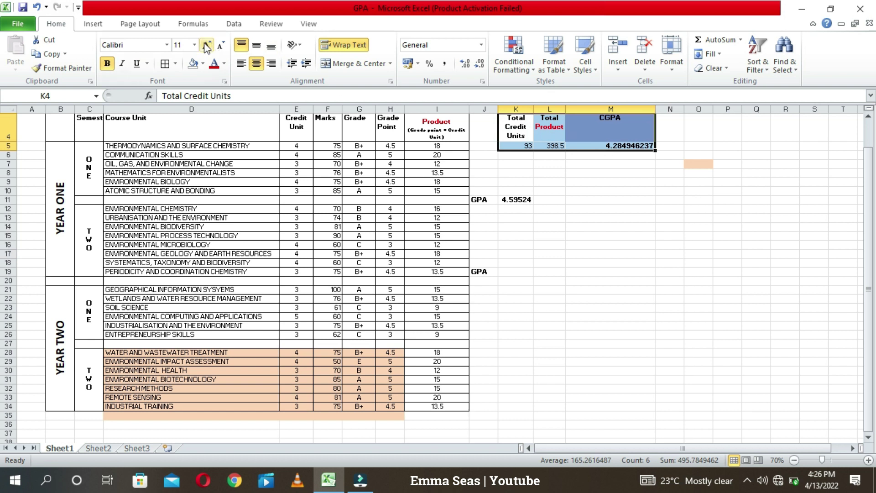
{"action": "left_click", "coordinate": [165, 63]}
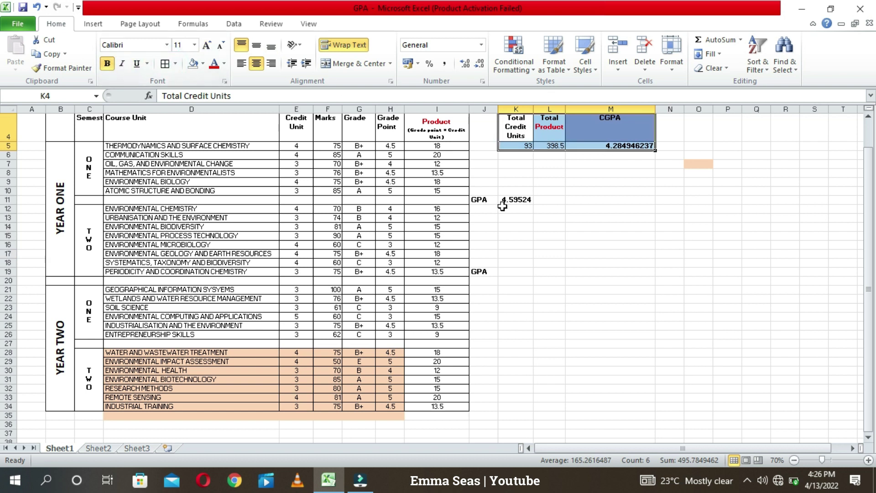
- Apply all borders to the Year One semester GPA cells in J11:K11 and J19:K19
{"action": "left_click_drag", "start_coordinate": [478, 201], "coordinate": [515, 201]}
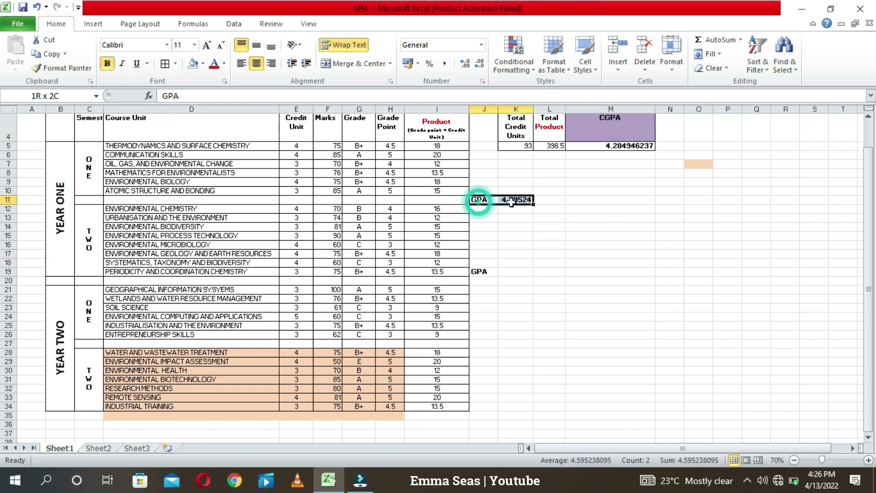
{"action": "left_click", "coordinate": [166, 66]}
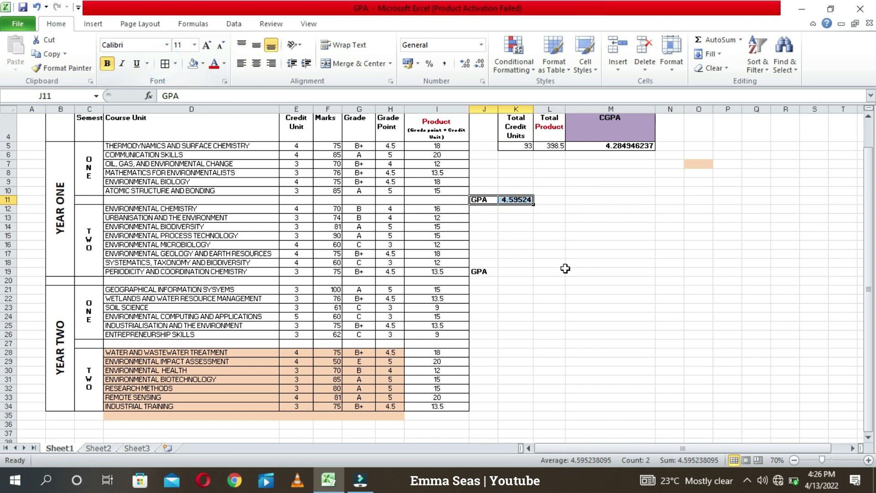
{"action": "left_click", "coordinate": [476, 271]}
{"action": "left_click_drag", "start_coordinate": [495, 272], "coordinate": [516, 272]}
{"action": "left_click", "coordinate": [165, 63]}
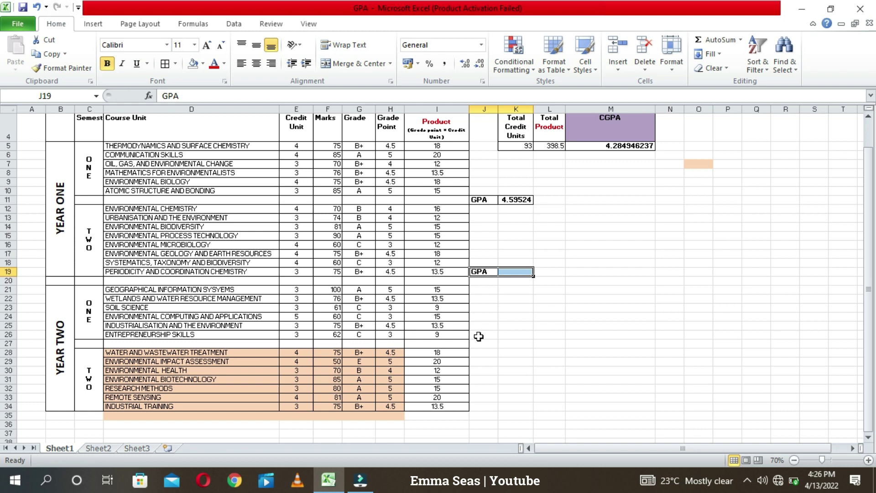
- Apply all borders to the blank Year Two semester GPA cells in J27:K27 and J34:K34
{"action": "left_click_drag", "start_coordinate": [477, 344], "coordinate": [513, 343]}
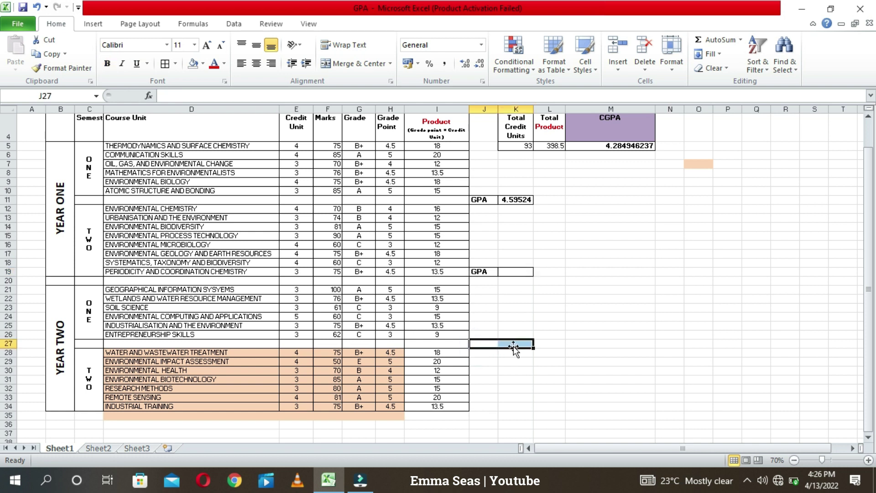
{"action": "left_click", "coordinate": [166, 64]}
{"action": "left_click_drag", "start_coordinate": [476, 406], "coordinate": [520, 406]}
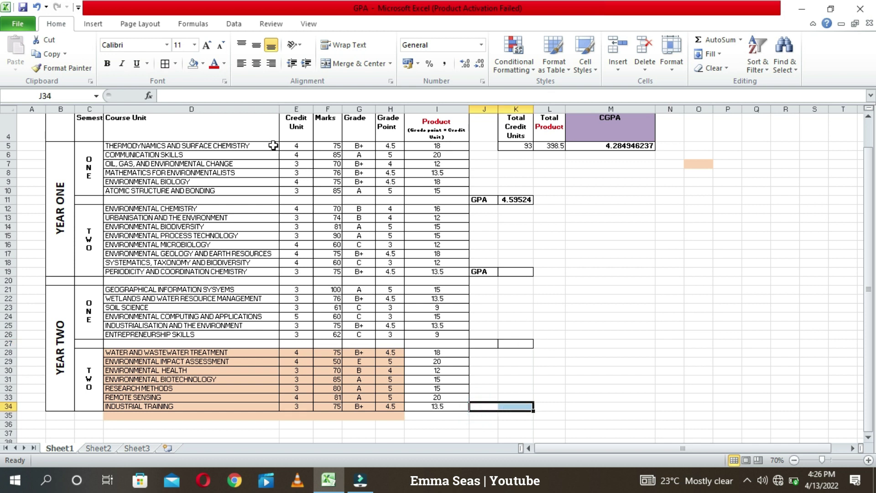
{"action": "left_click", "coordinate": [166, 63]}
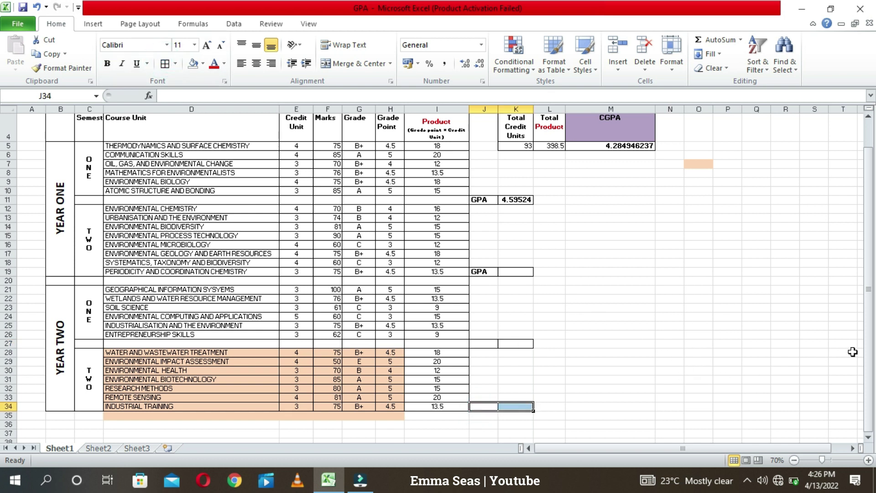
- Review the semester GPA cells K11, K19, K27 and K34, and the CGPA, total product and total credit units in row 5
{"action": "left_click", "coordinate": [867, 120]}
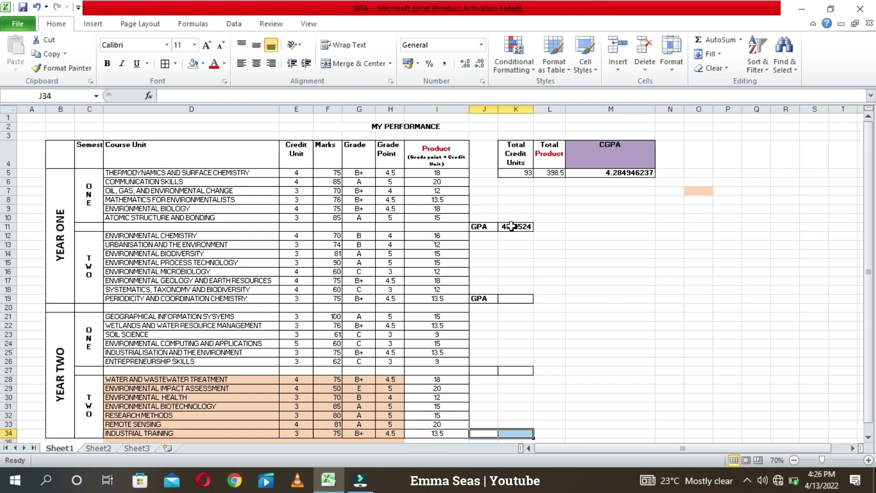
{"action": "left_click", "coordinate": [511, 226]}
{"action": "left_click", "coordinate": [515, 298]}
{"action": "left_click", "coordinate": [516, 373]}
{"action": "left_click", "coordinate": [514, 433]}
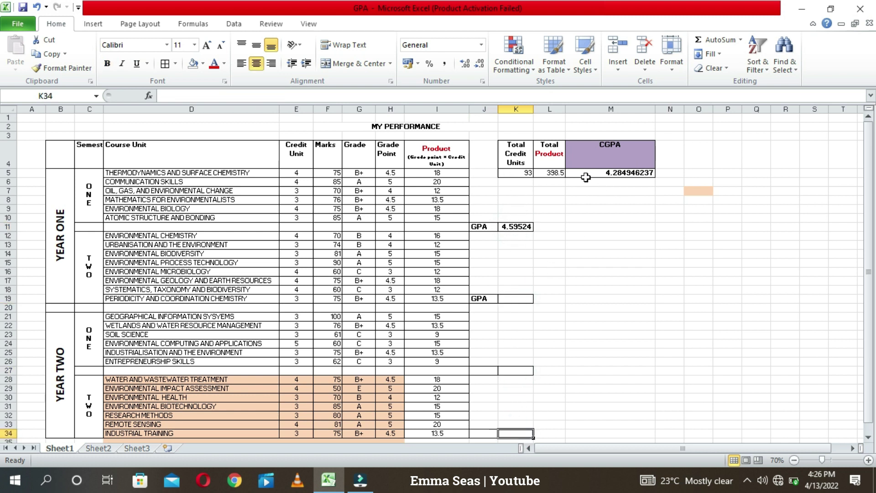
{"action": "left_click", "coordinate": [585, 178]}
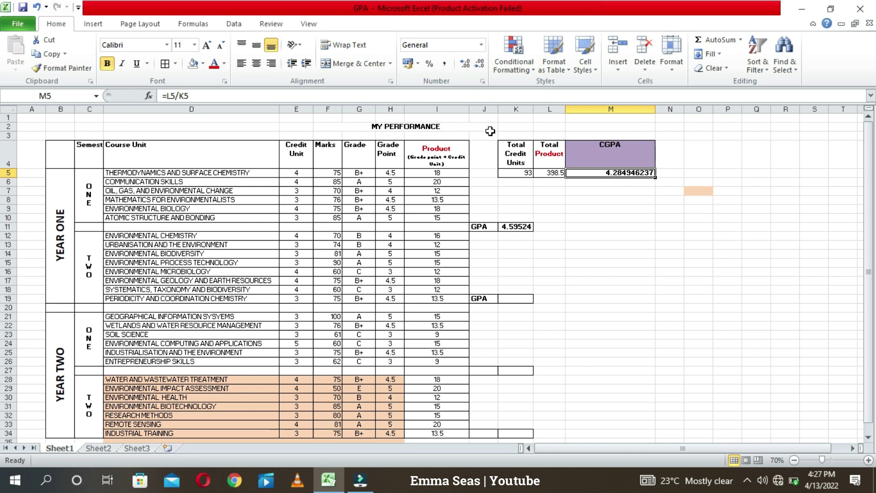
{"action": "left_click", "coordinate": [568, 200]}
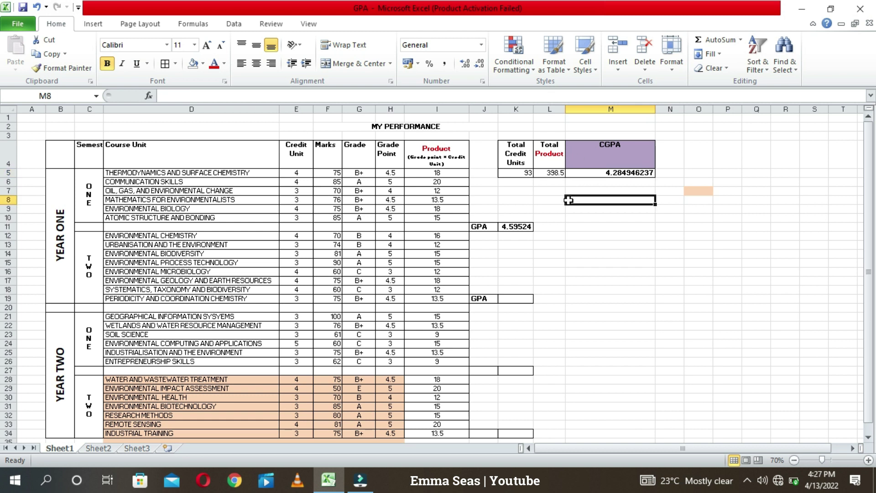
{"action": "left_click", "coordinate": [551, 169]}
{"action": "left_click", "coordinate": [518, 173]}
- Move the selection to the empty cell M13 and close the GPA workbook
{"action": "left_click", "coordinate": [631, 244]}
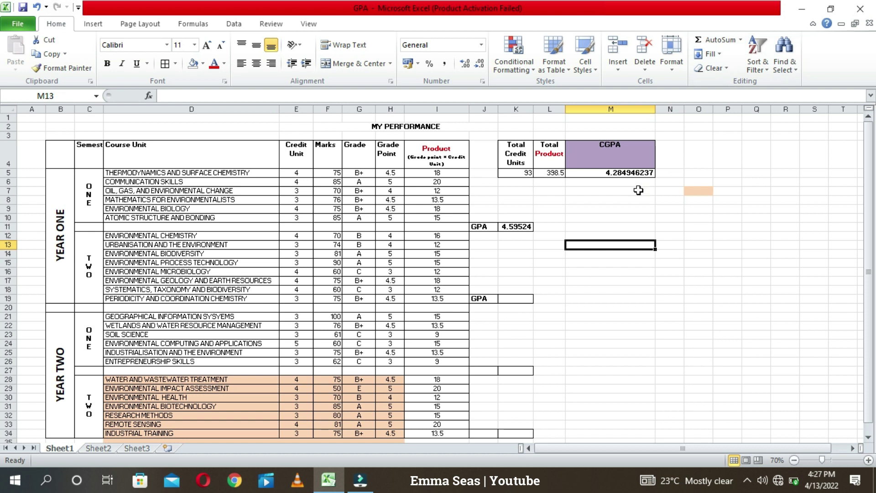
{"action": "left_click", "coordinate": [860, 8]}
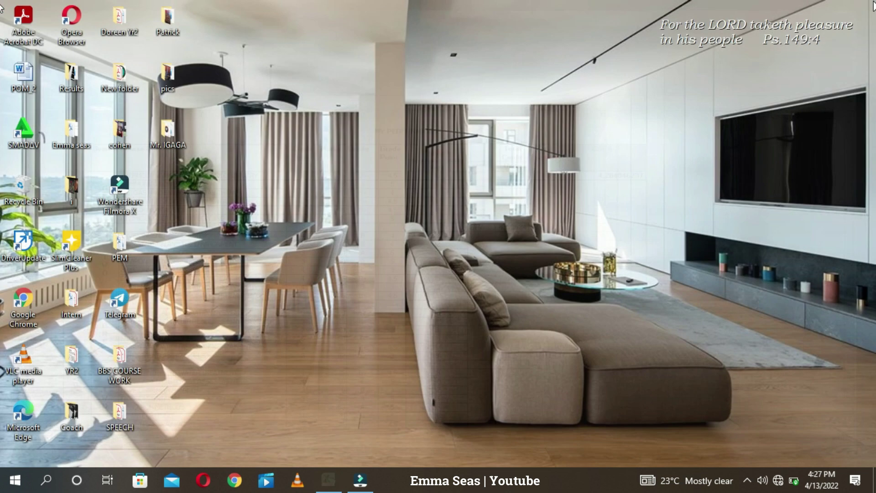